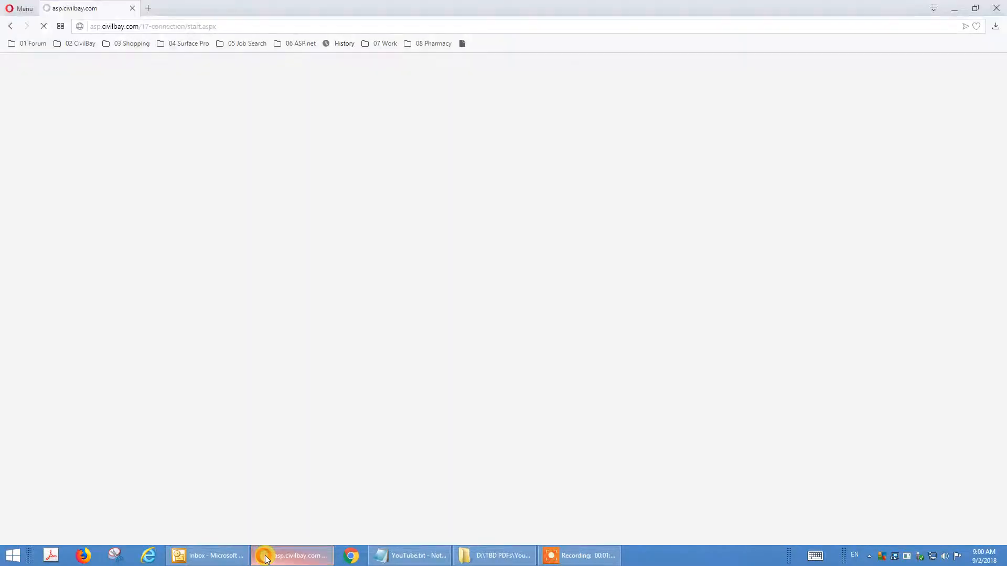
- Open the steel connection design page at asp.civilbay.com/connect
click(169, 27)
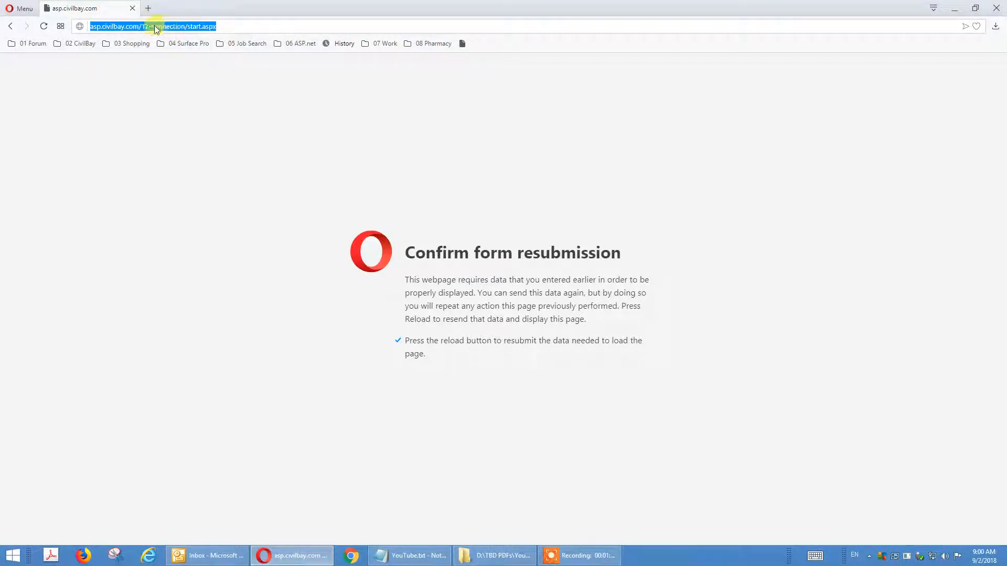
click(145, 26)
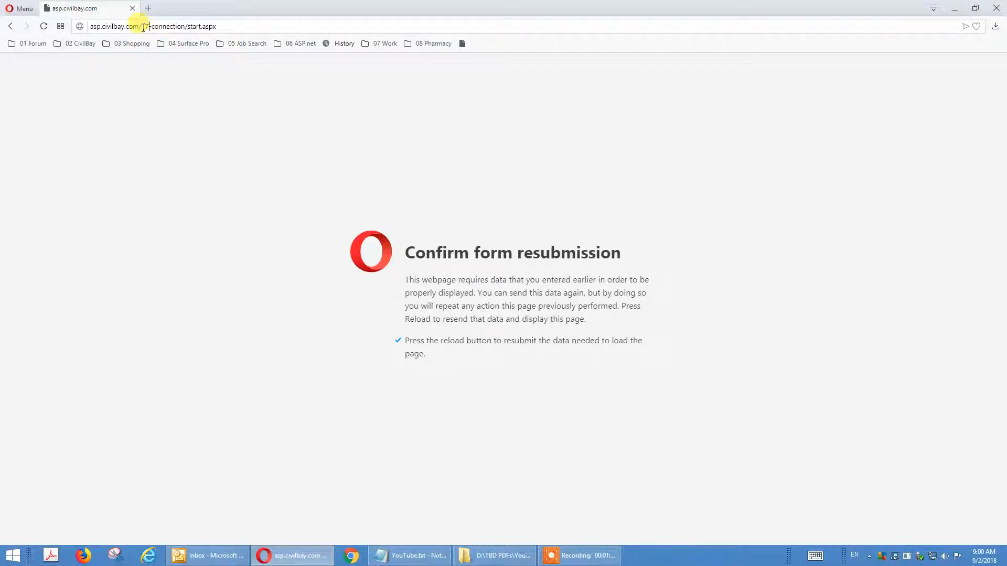
drag(144, 26, 270, 23)
text(con)
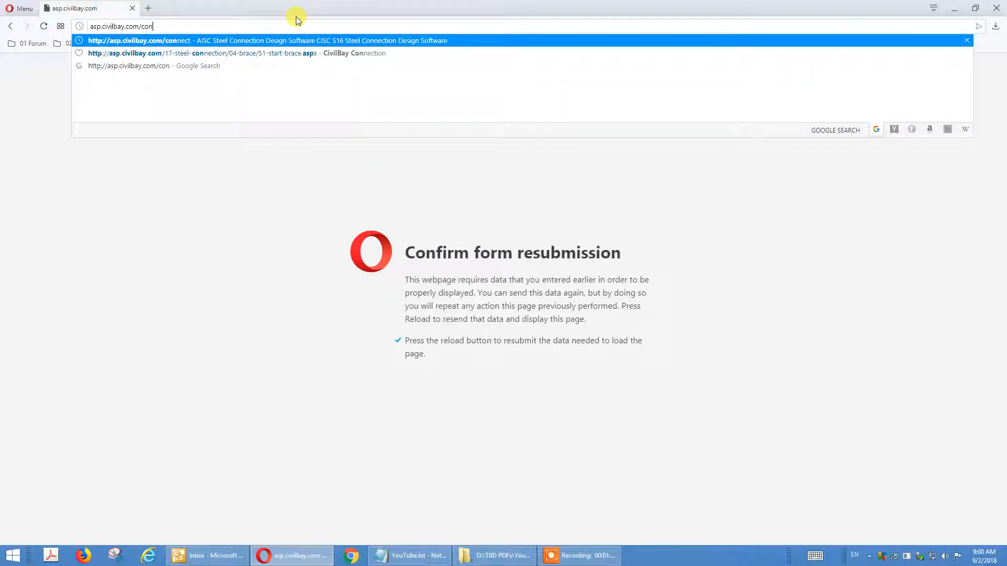
click(184, 41)
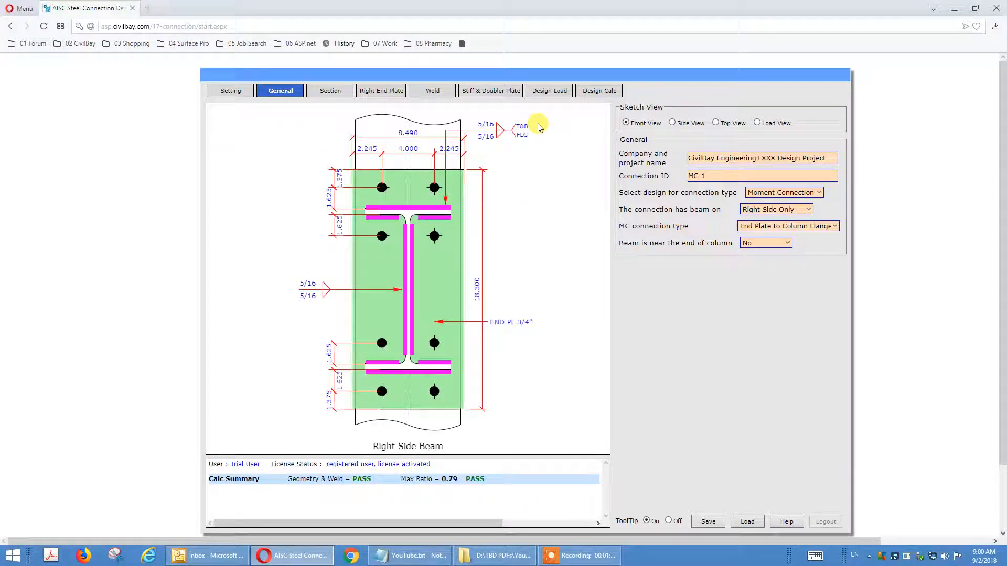
- Set the design's connection type to Brace Connection
drag(631, 70, 634, 65)
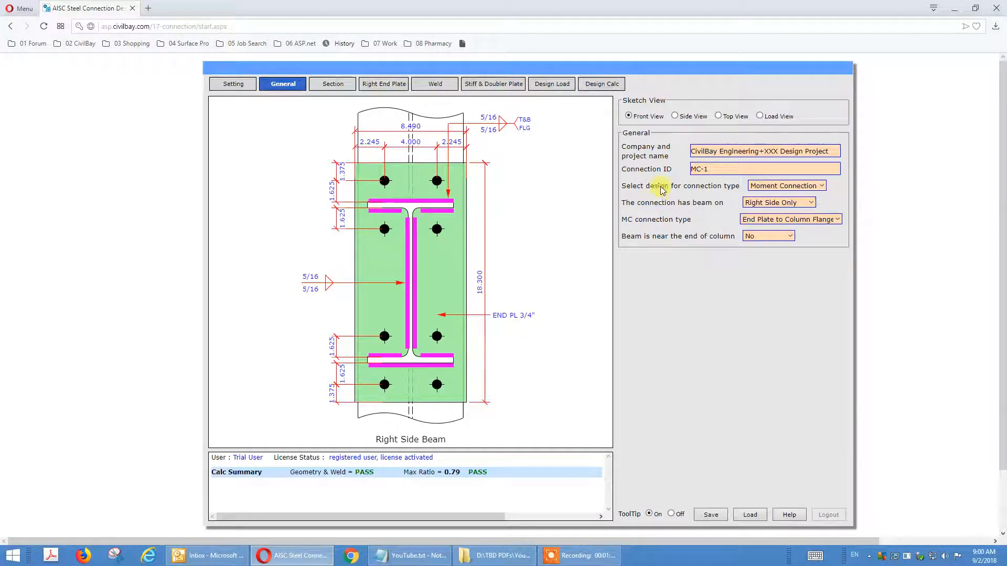
click(803, 187)
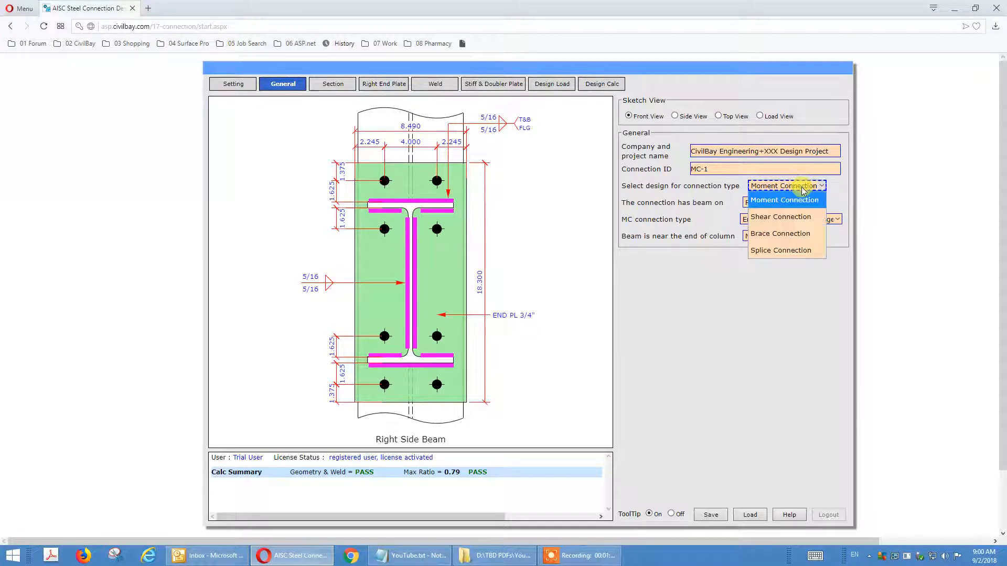
click(789, 237)
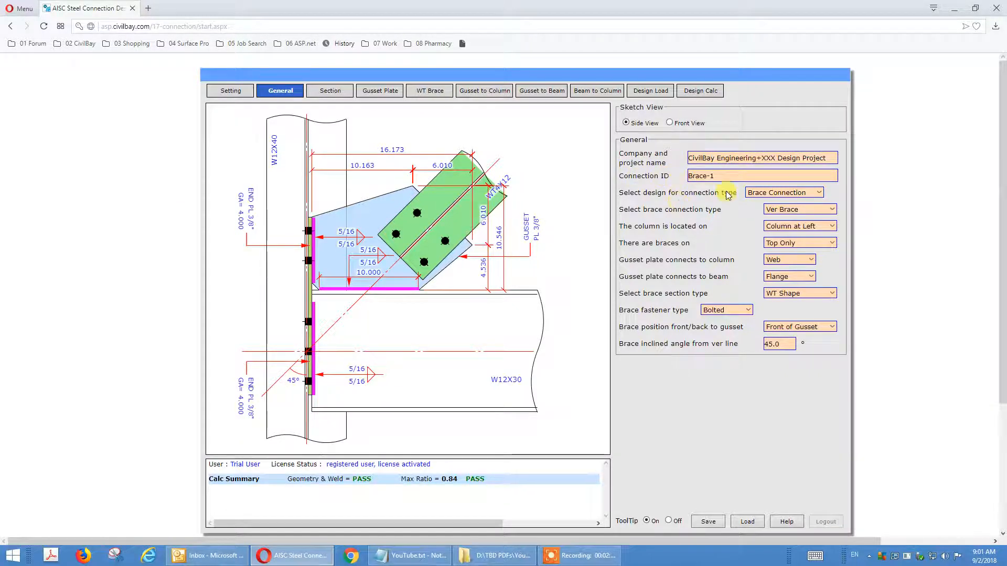
click(775, 194)
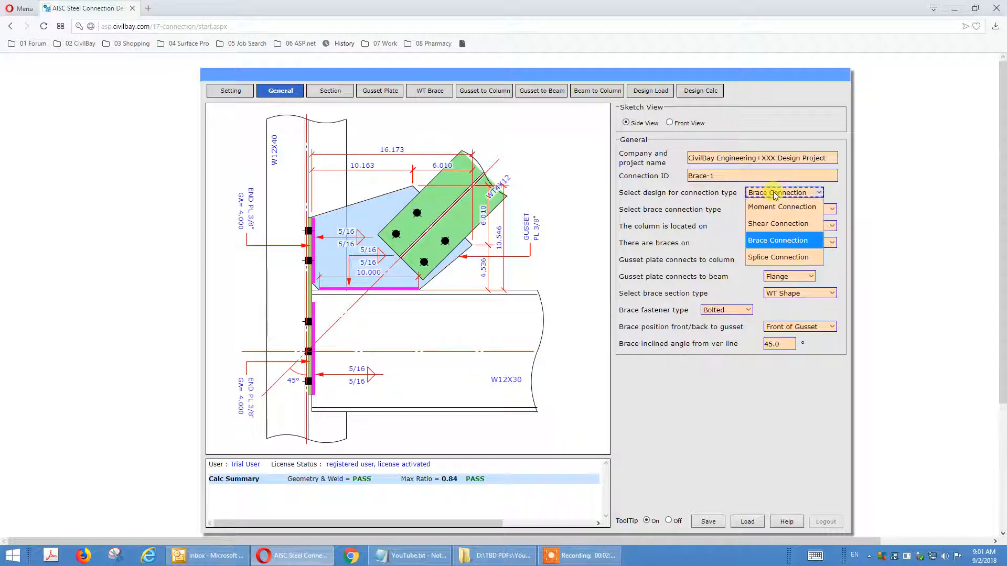
click(706, 194)
- Review the brace connection types, keeping Ver Brace, and set the column location to Column at Right
click(794, 209)
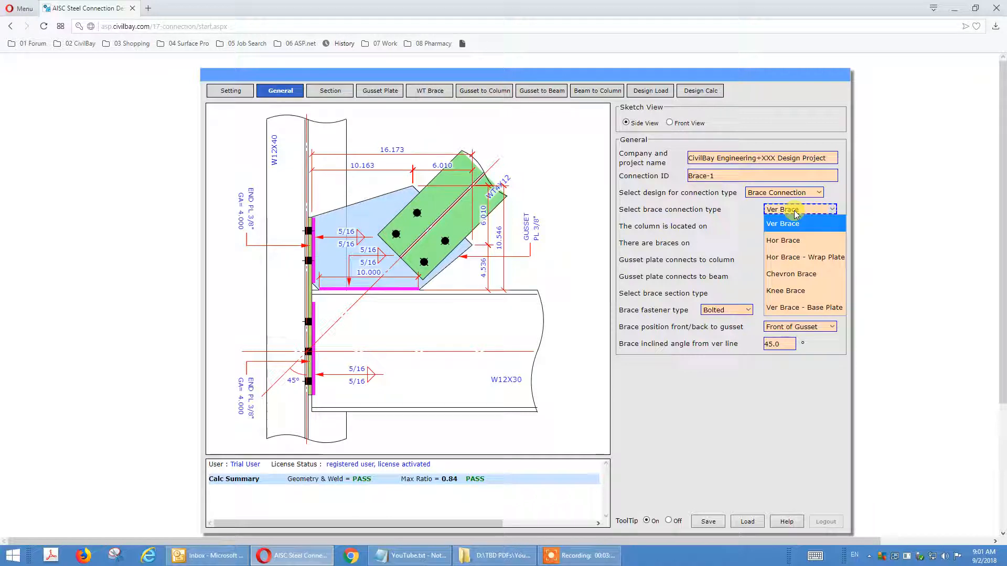
click(708, 218)
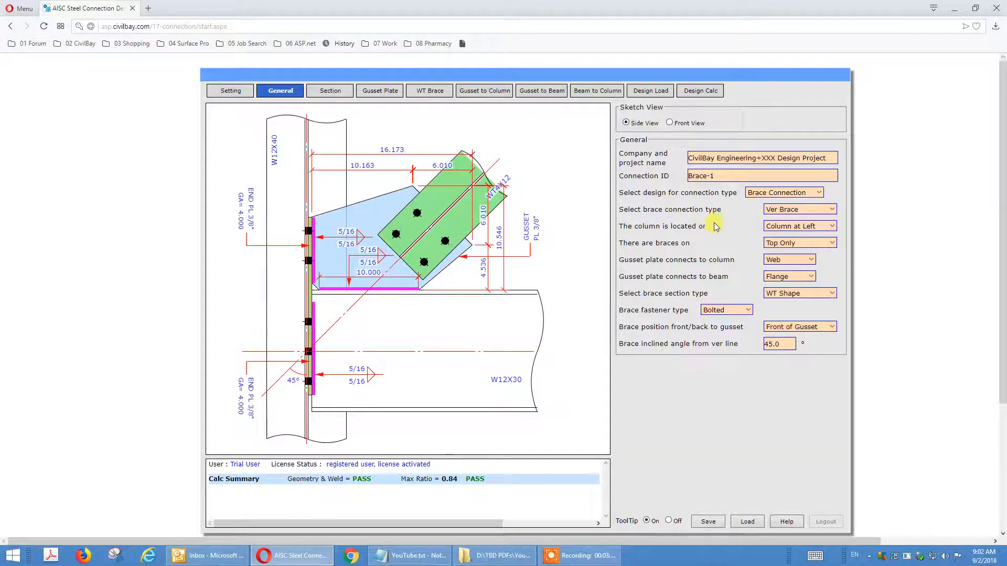
click(788, 227)
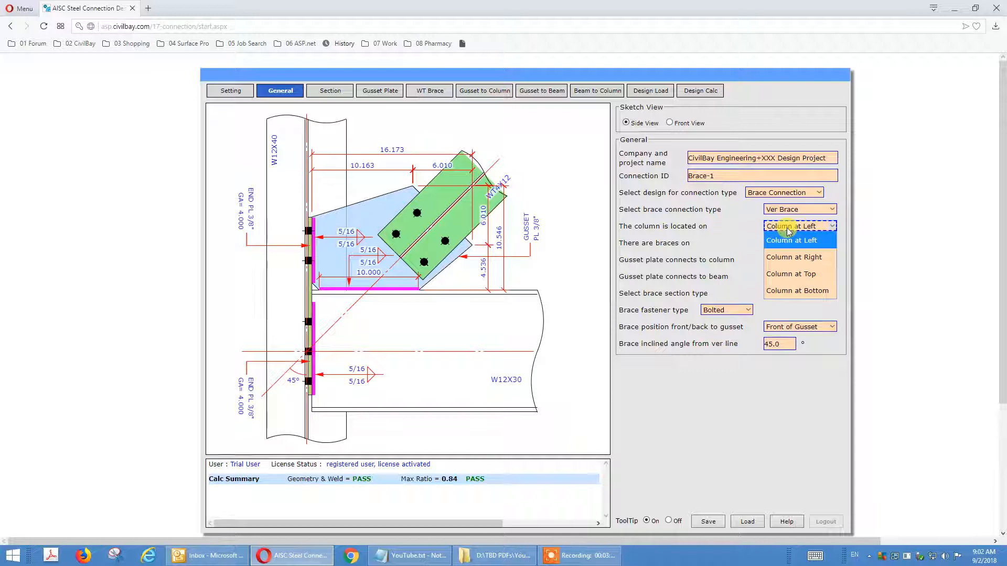
click(788, 229)
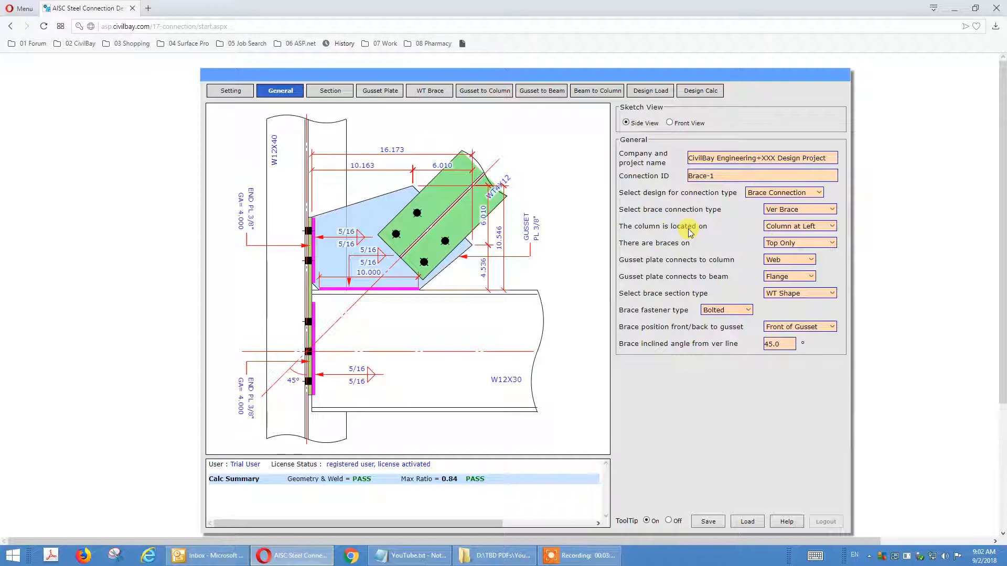
click(776, 229)
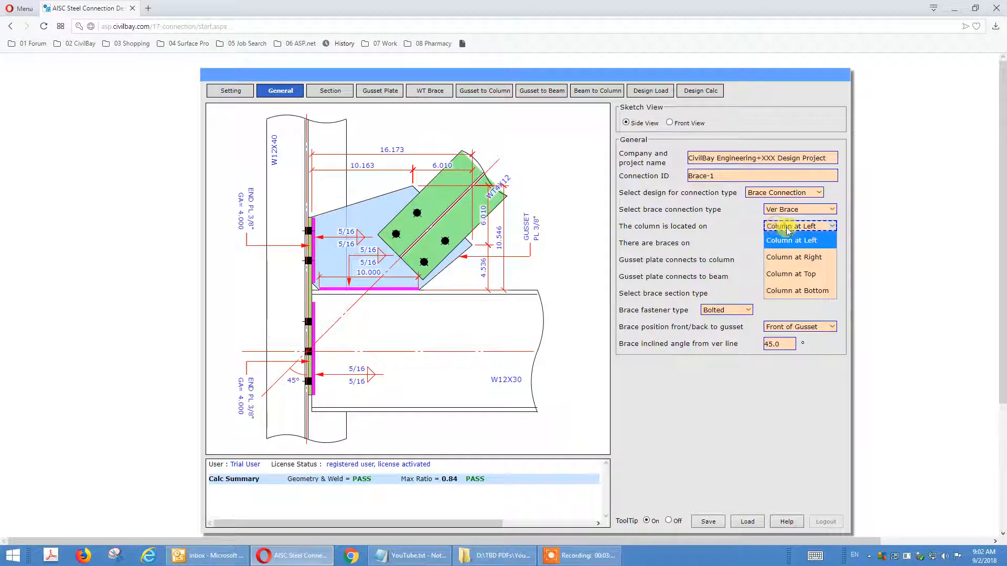
click(806, 257)
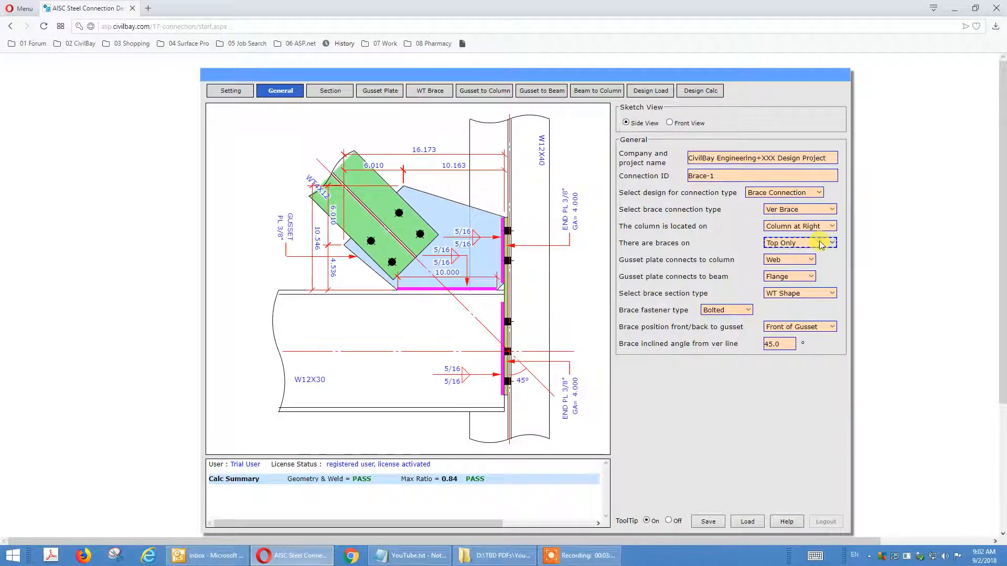
- Set the brace location to Bottom Only
click(821, 244)
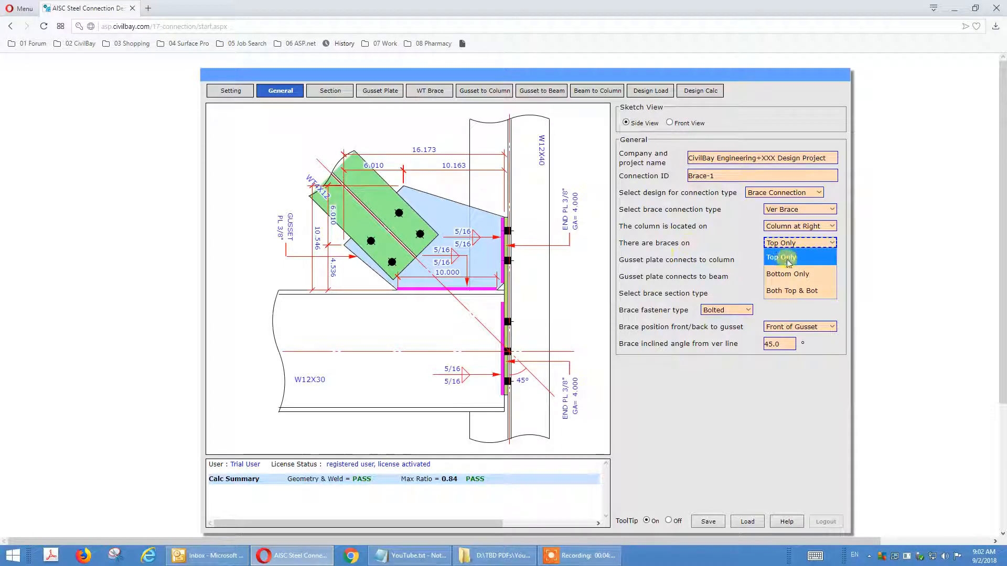
click(676, 260)
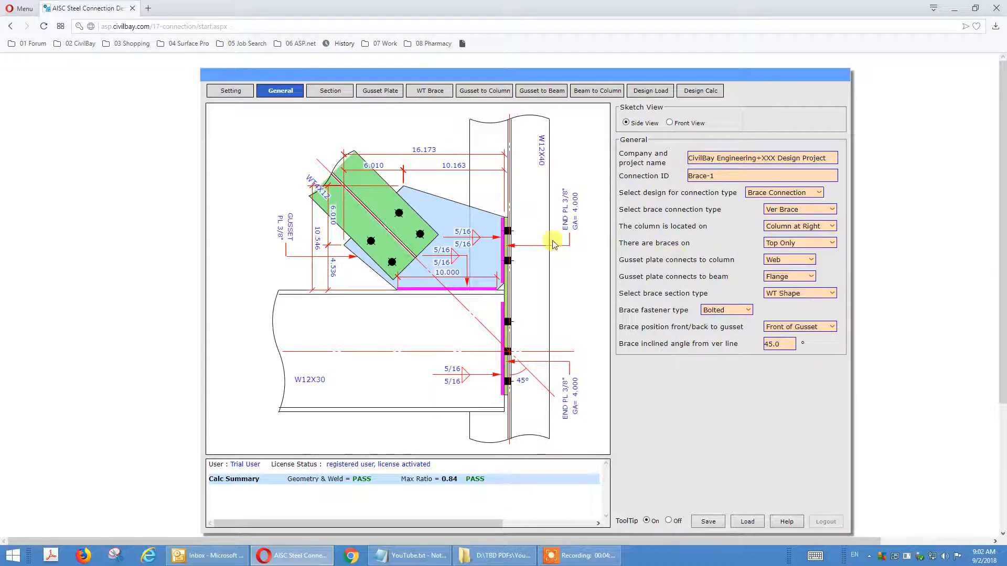
click(833, 243)
click(833, 243)
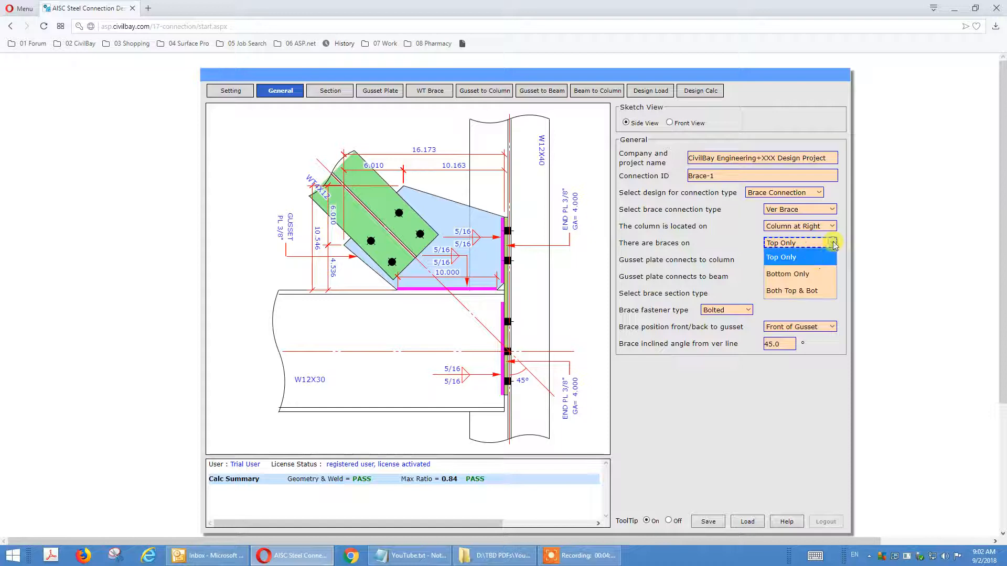
click(813, 271)
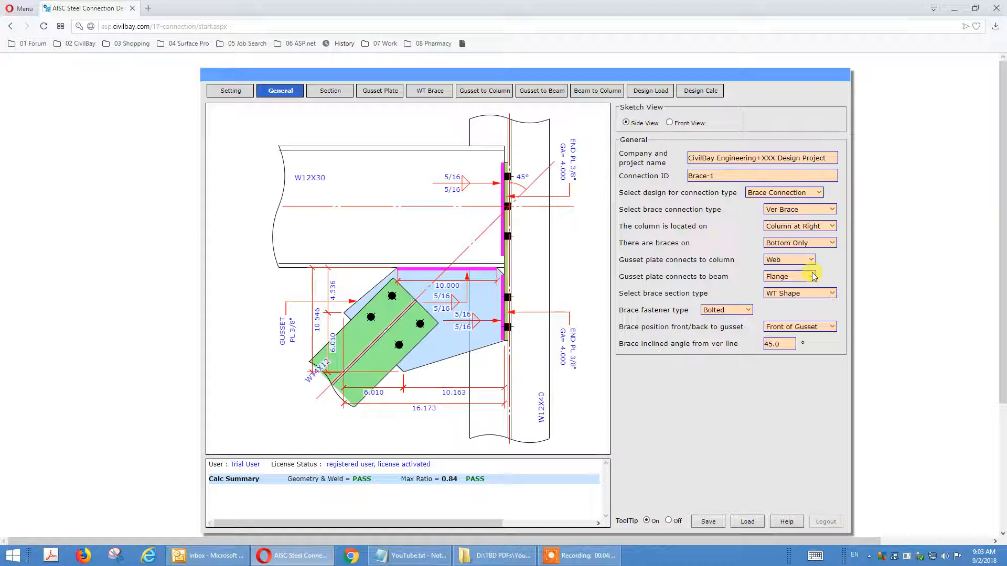
- Place braces on Both Top & Bot and connect the gusset plate to the column's Flange
click(816, 244)
click(811, 290)
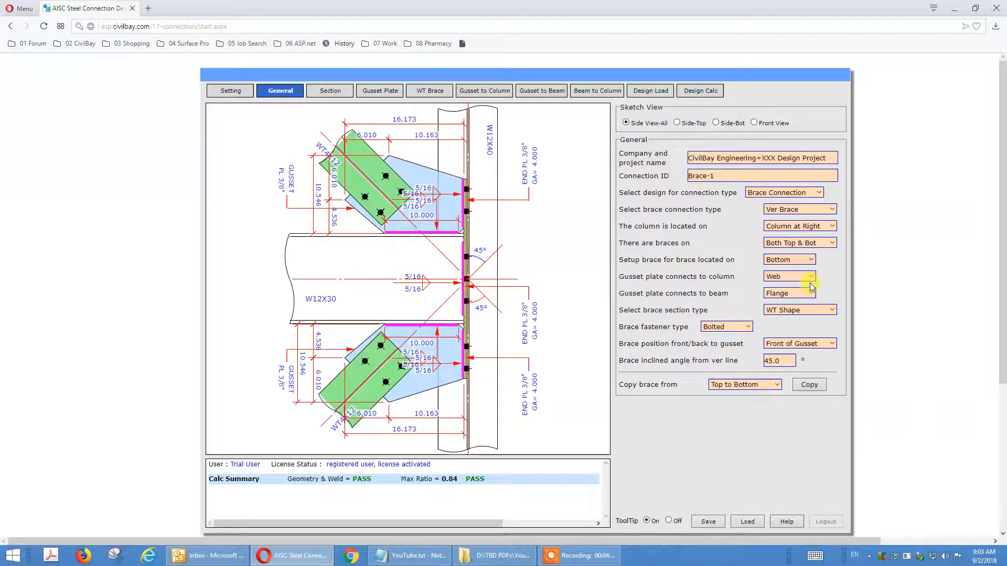
click(807, 279)
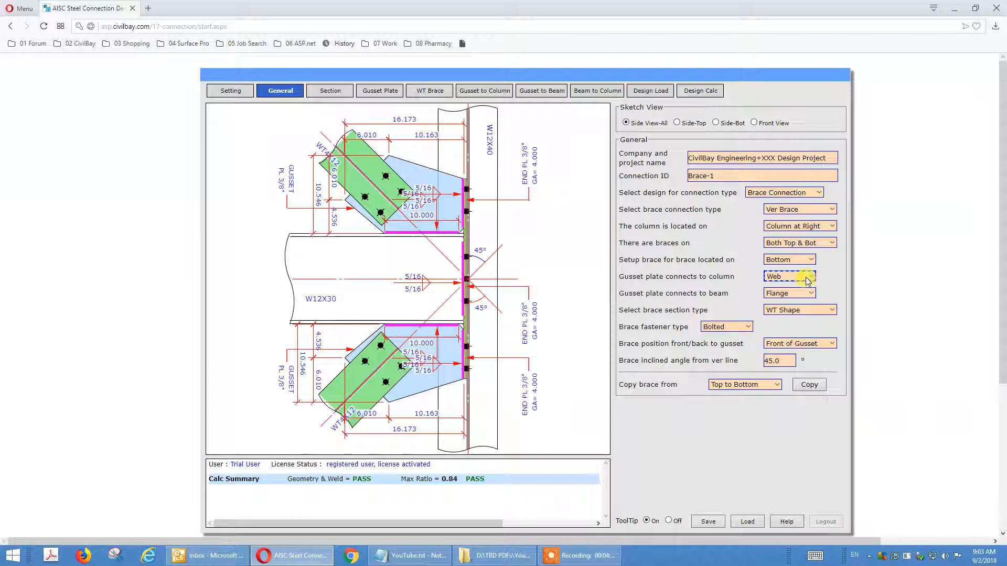
click(807, 279)
click(796, 306)
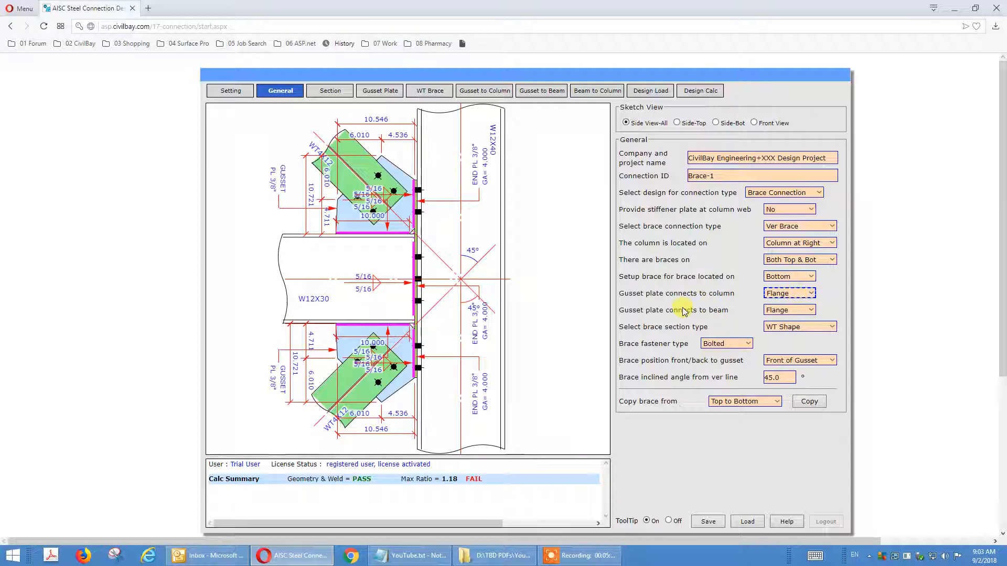
- Connect the gusset plate to the beam's Web and check the connection in Front View and Side View-All
key(Tab)
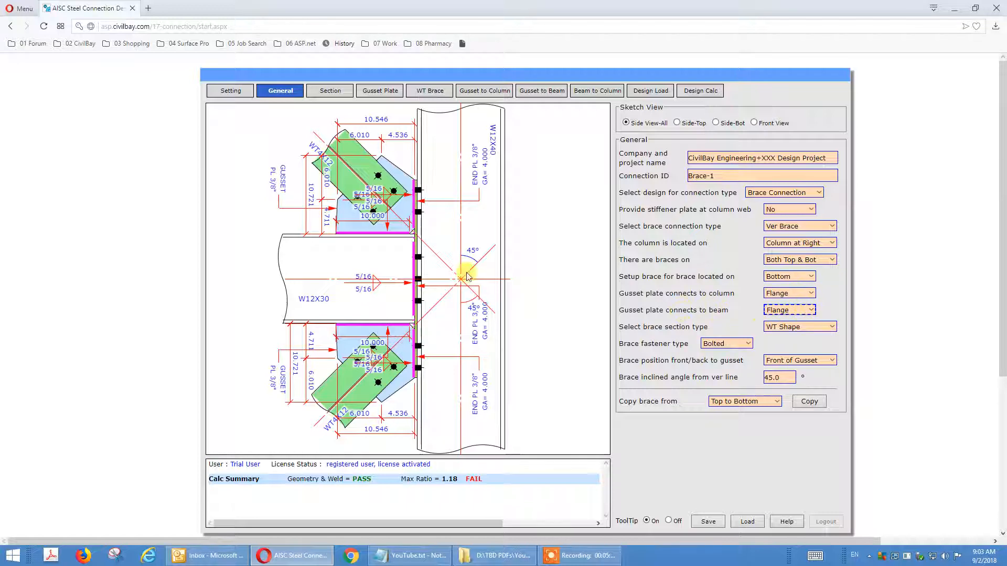
click(794, 309)
click(795, 325)
key(Tab)
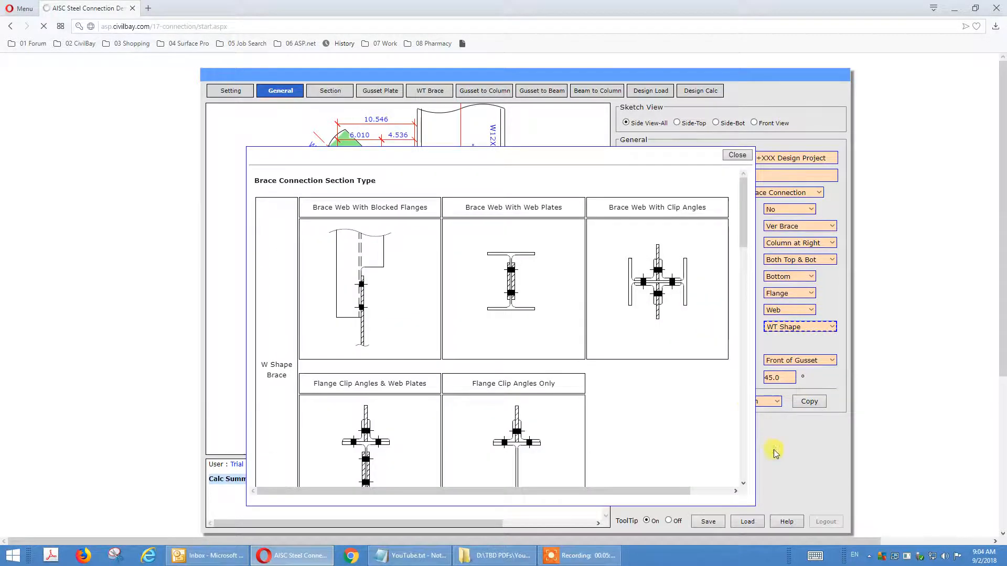
click(797, 470)
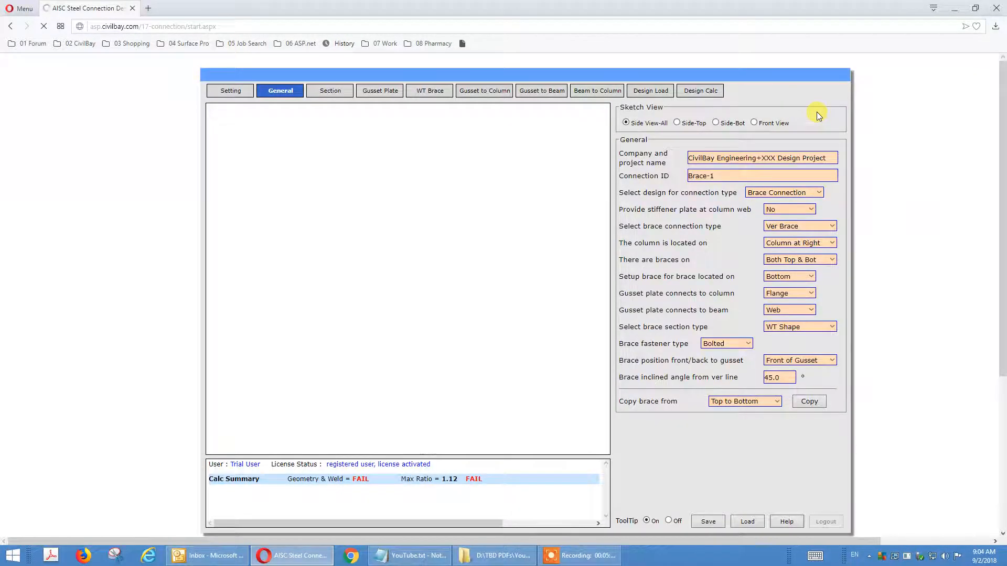
click(755, 123)
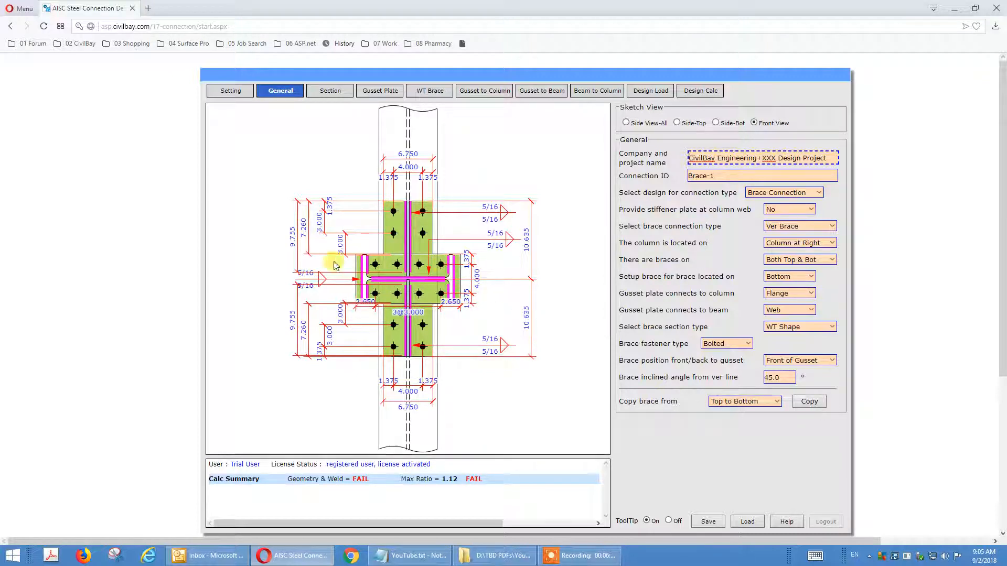
click(629, 123)
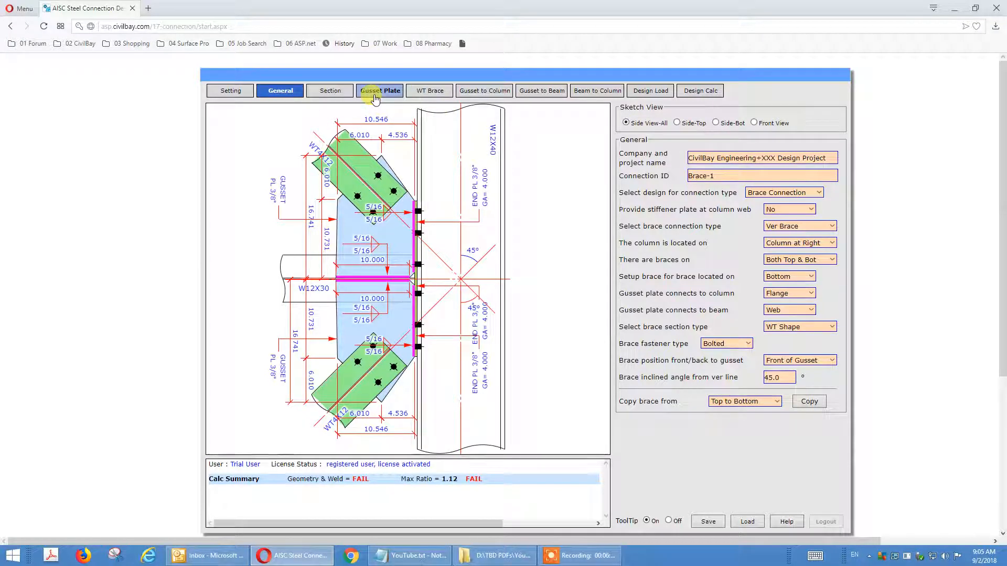
- Change the beam section to W8X24 from the AISC Shape DB v14.1 library and show the connection in Front View
click(329, 92)
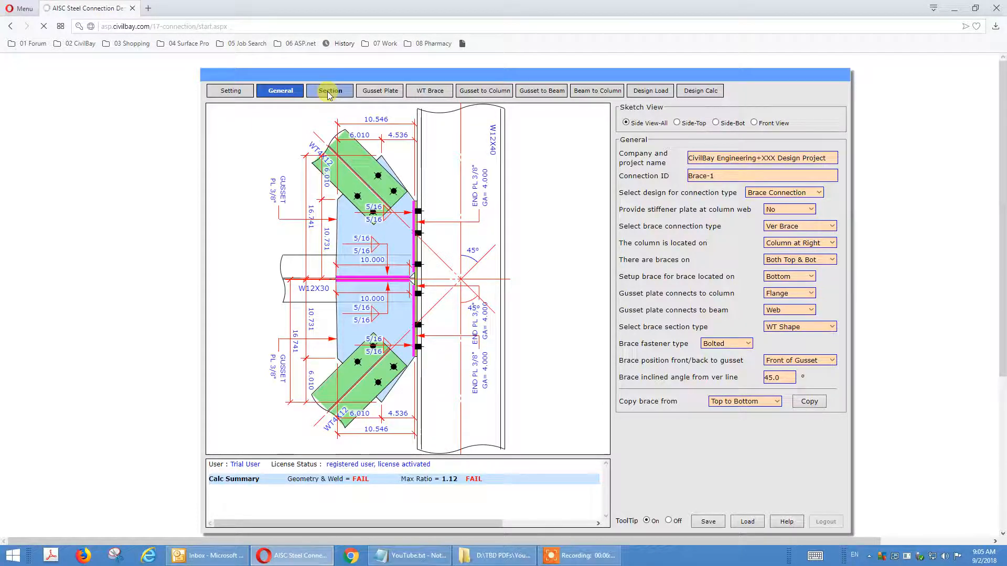
click(328, 92)
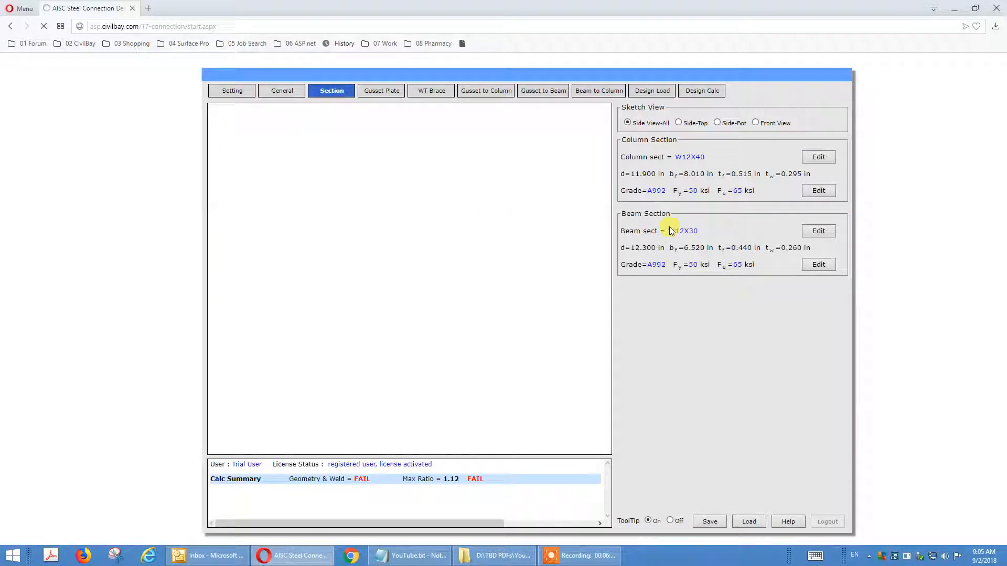
click(801, 233)
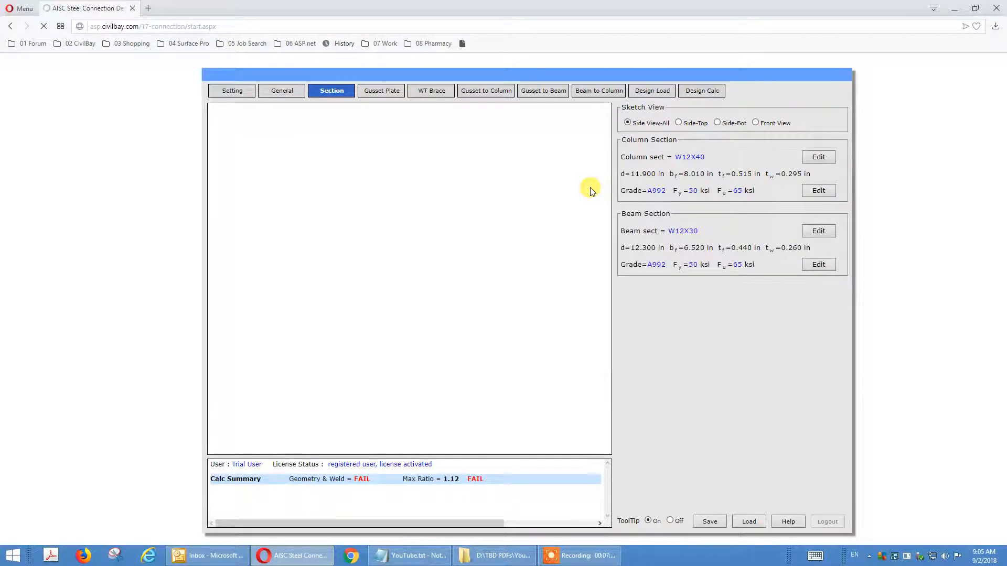
drag(590, 186, 595, 191)
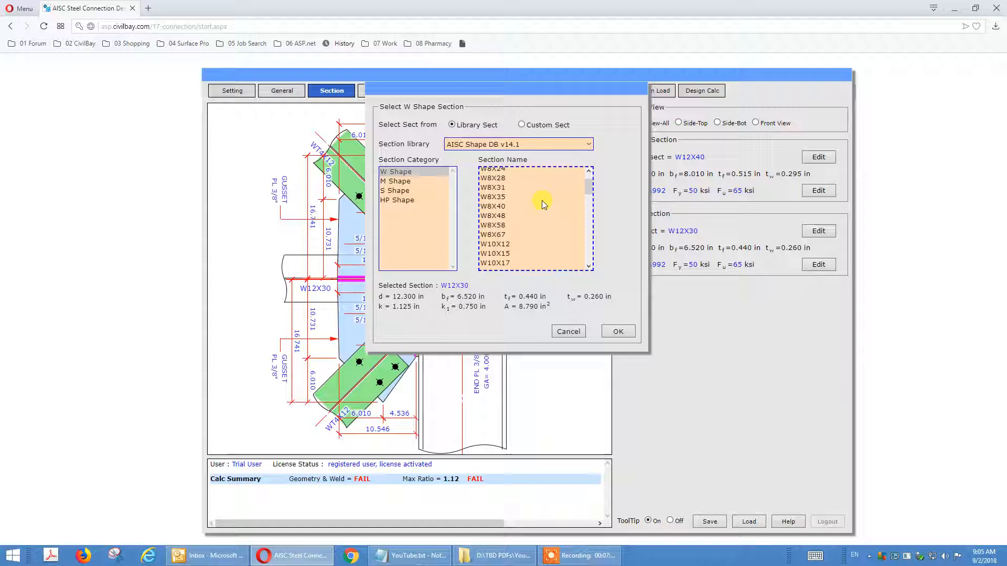
click(589, 171)
click(488, 191)
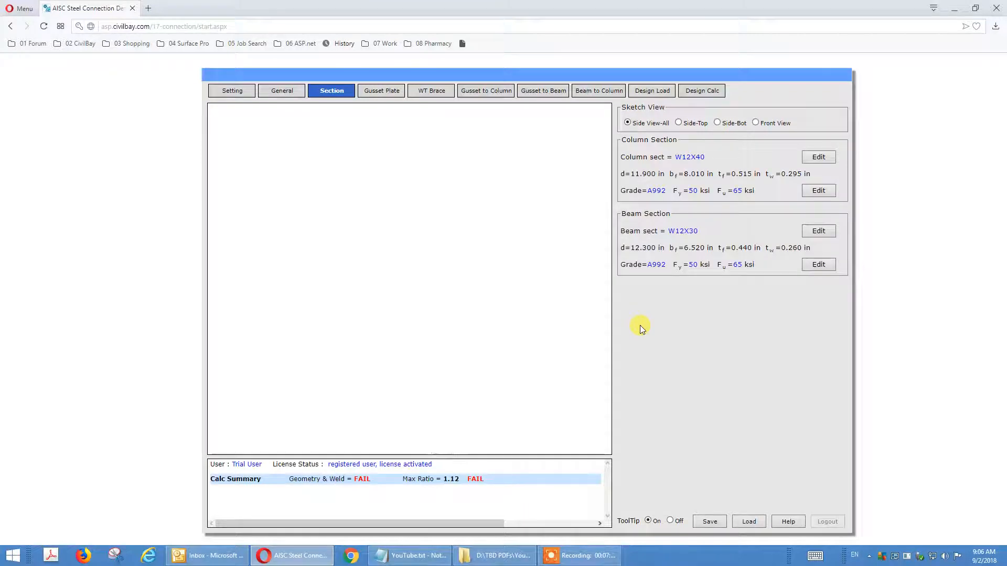
click(618, 331)
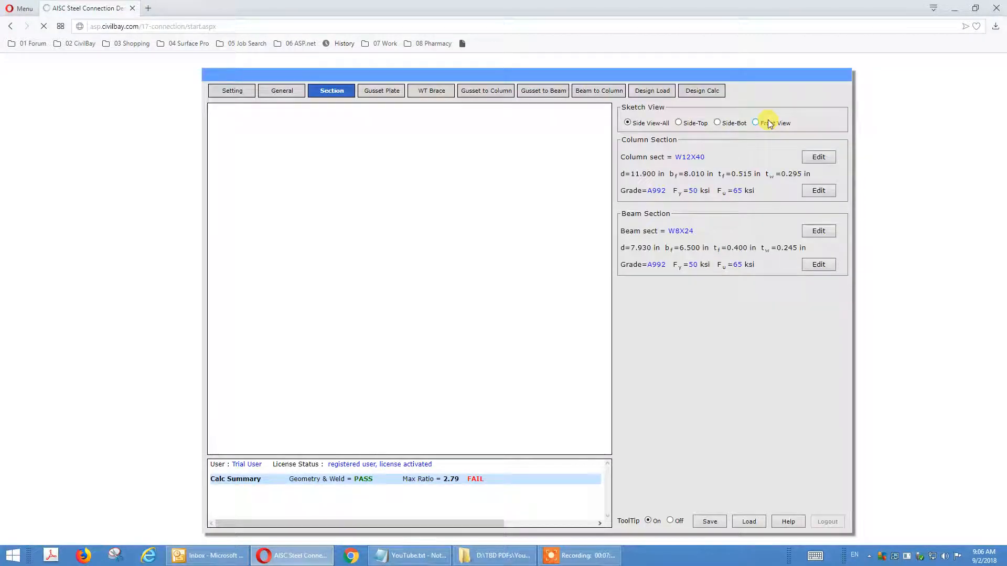
click(760, 124)
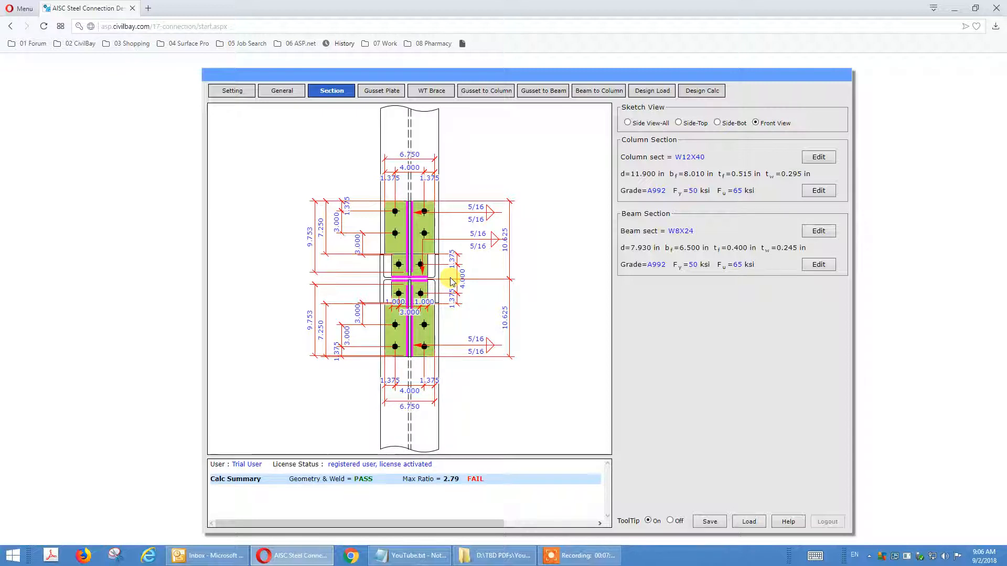
- Connect the gusset plate to the beam's Flange and show the connection in Side View-All
click(289, 93)
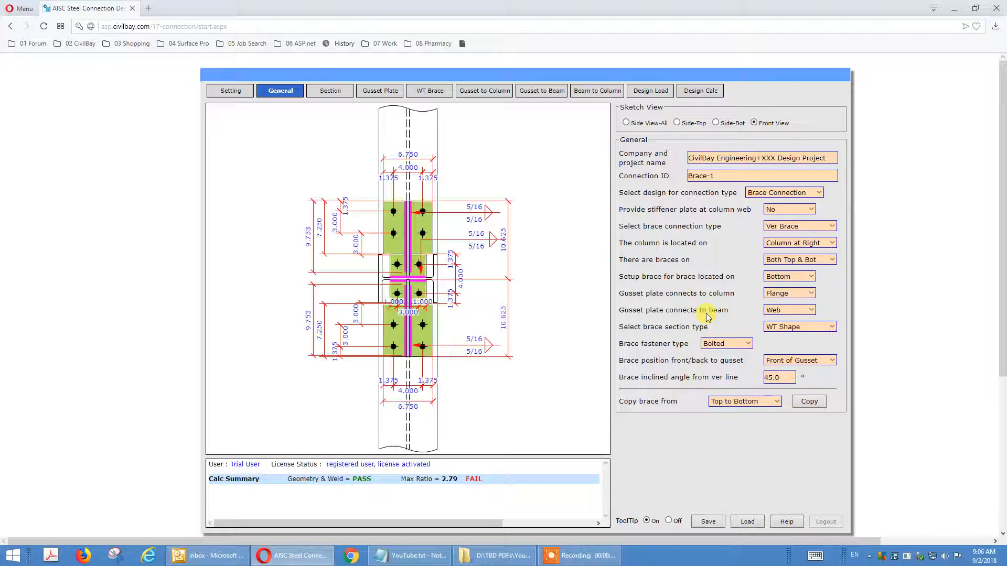
click(803, 311)
click(803, 310)
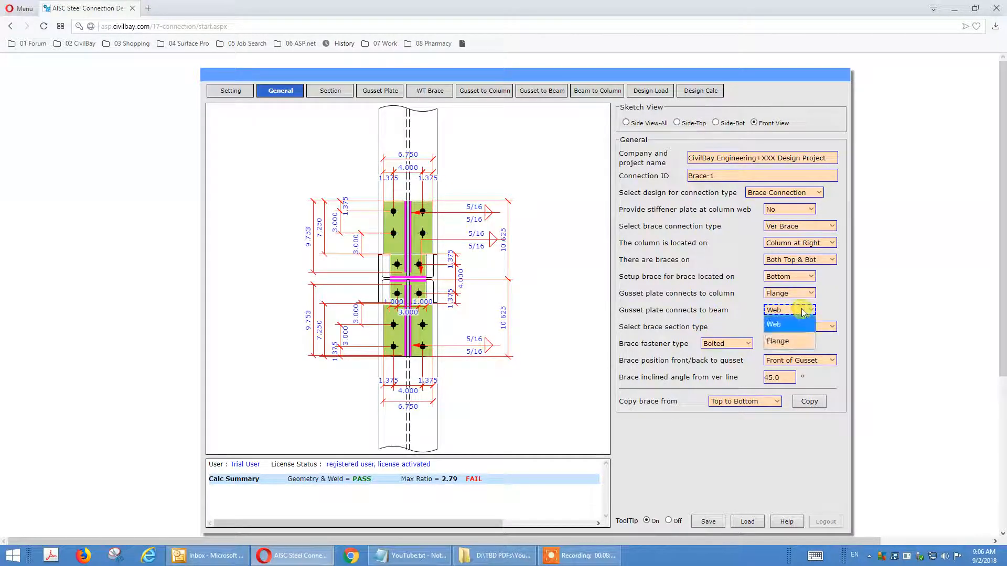
click(793, 339)
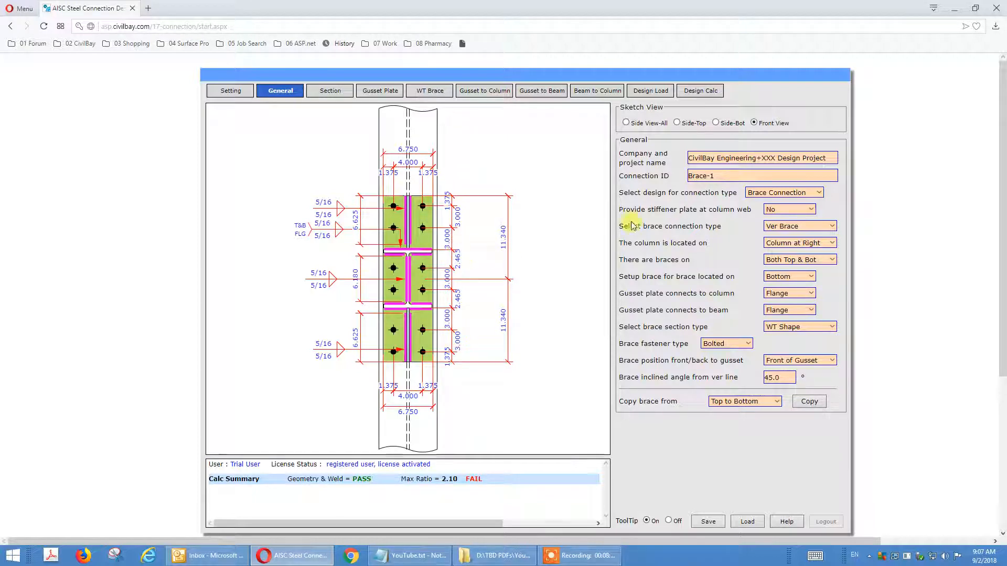
click(626, 122)
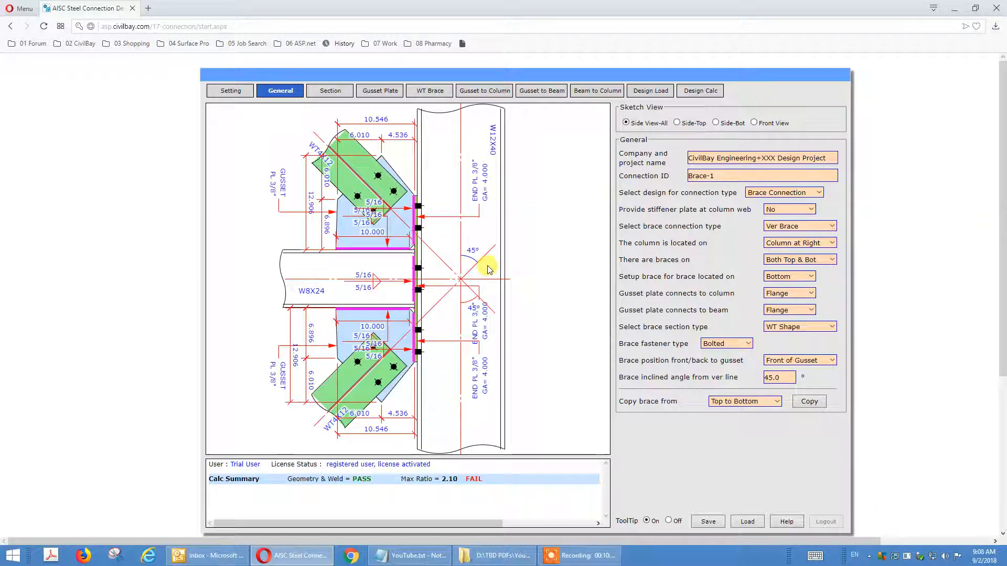
- Set the column location to Column at Left
click(810, 259)
click(822, 244)
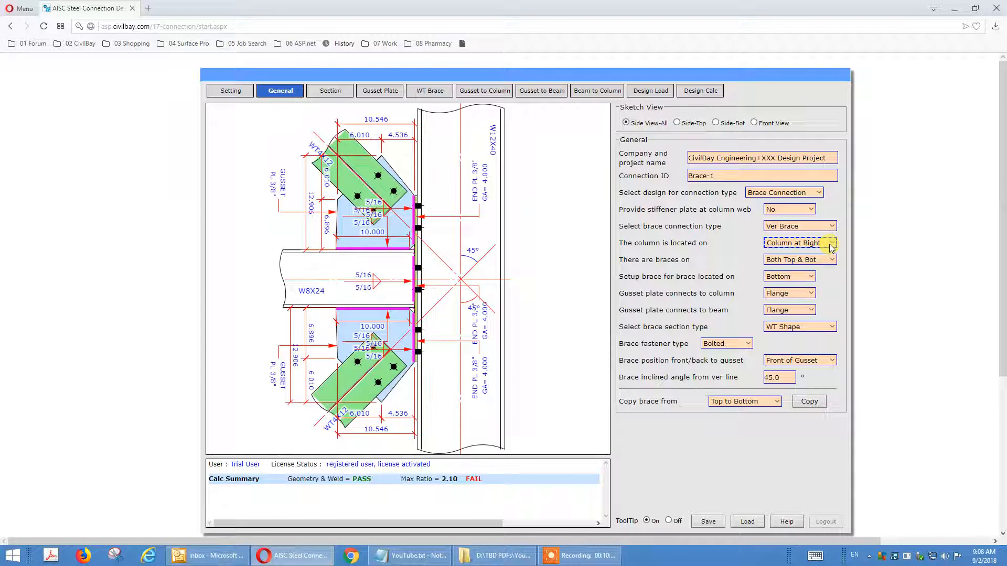
key(Tab)
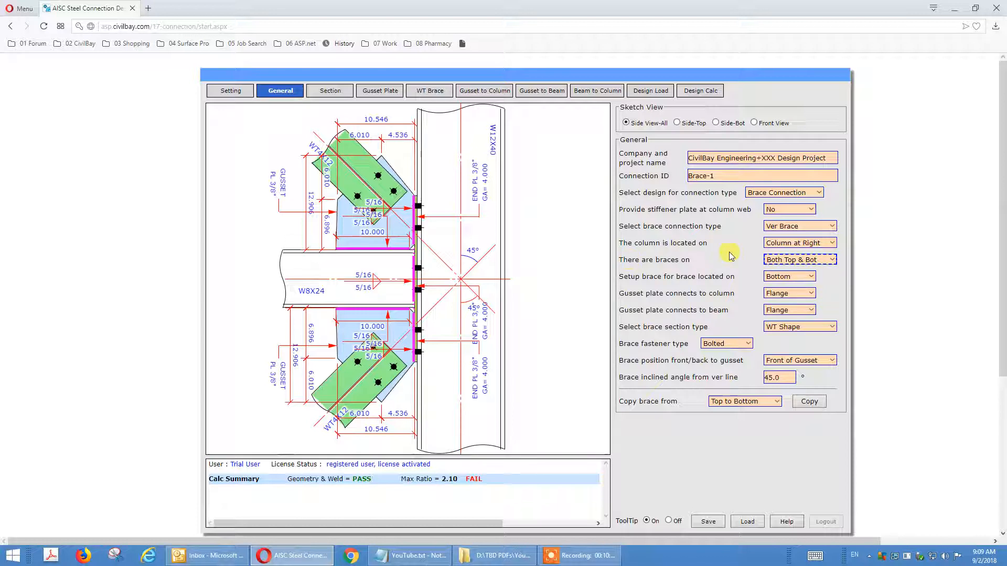
click(826, 244)
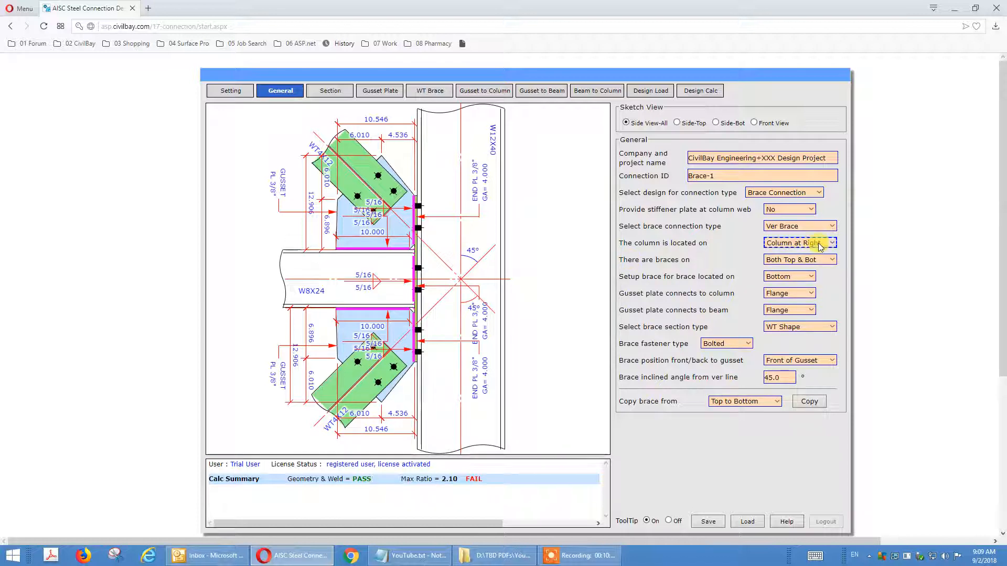
click(821, 244)
click(815, 260)
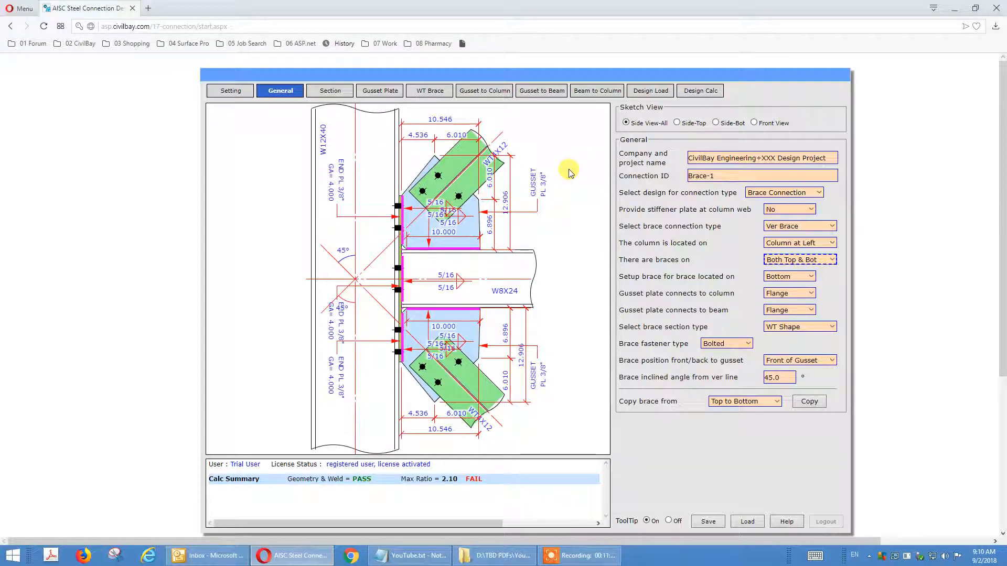
- Review the factored design loads and highlight load case 1's transfer force in the sketch
click(650, 93)
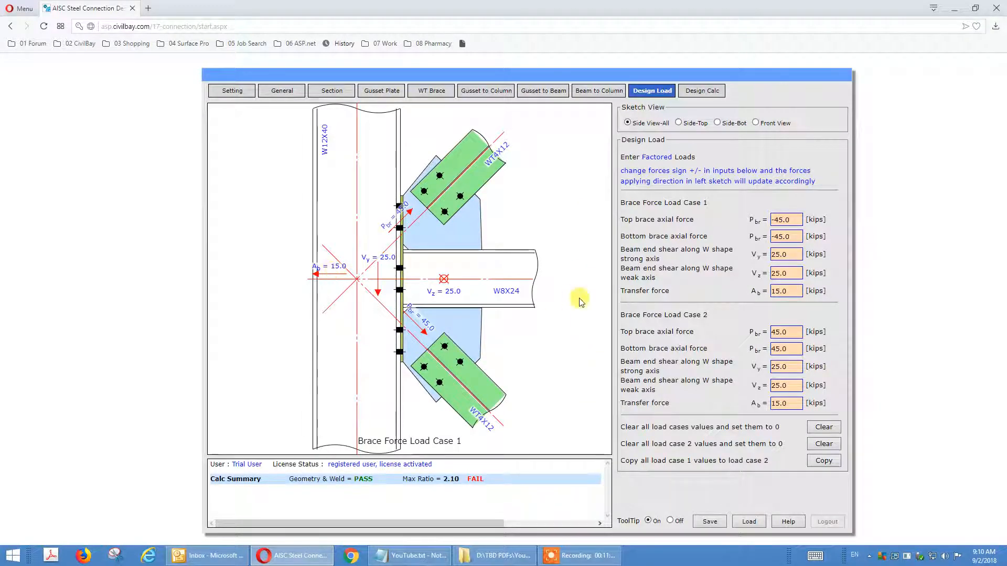
click(775, 291)
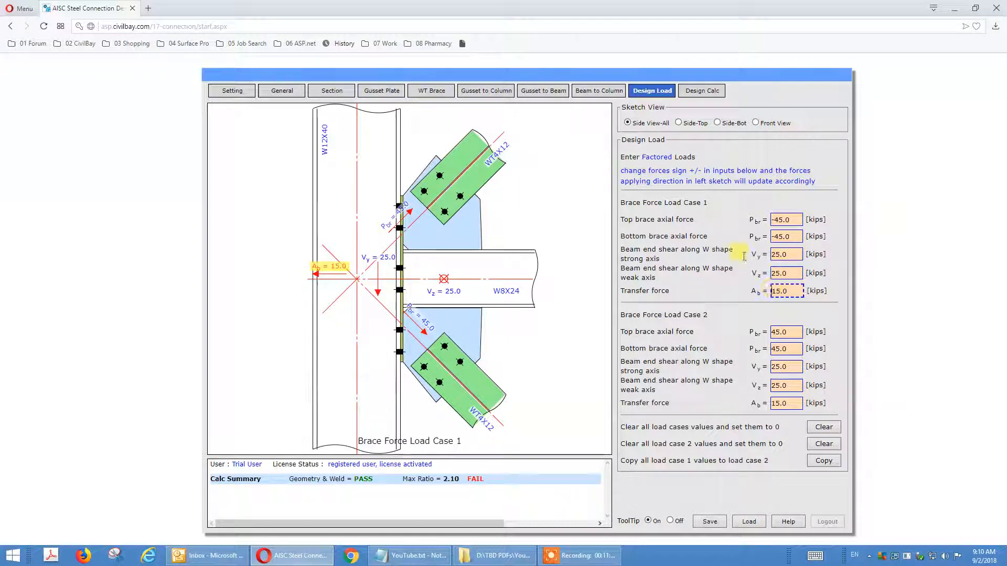
click(284, 92)
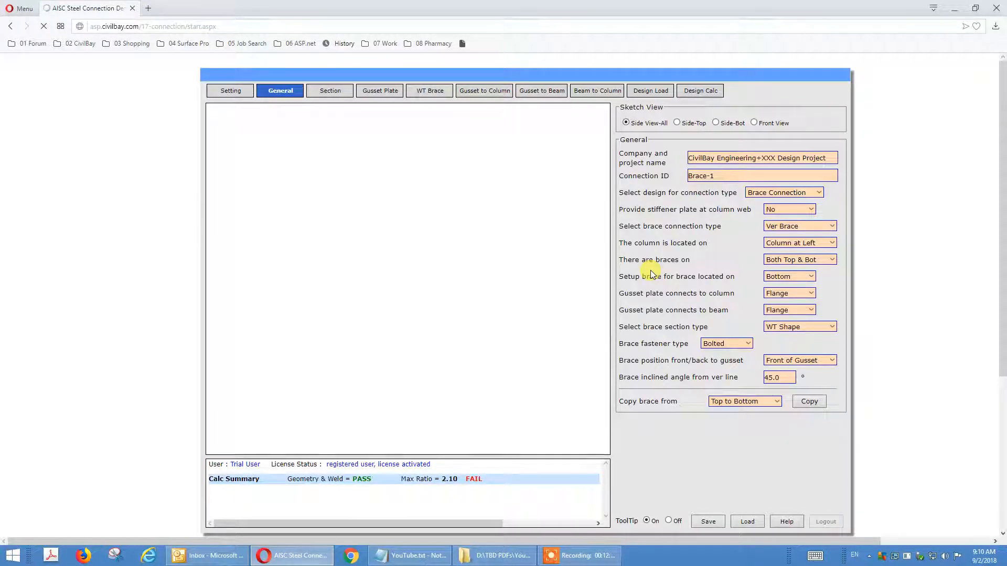
- Examine the illustrated brace connection section types, from W, WT and angle shapes through HSS tube and pipe
click(821, 323)
click(838, 301)
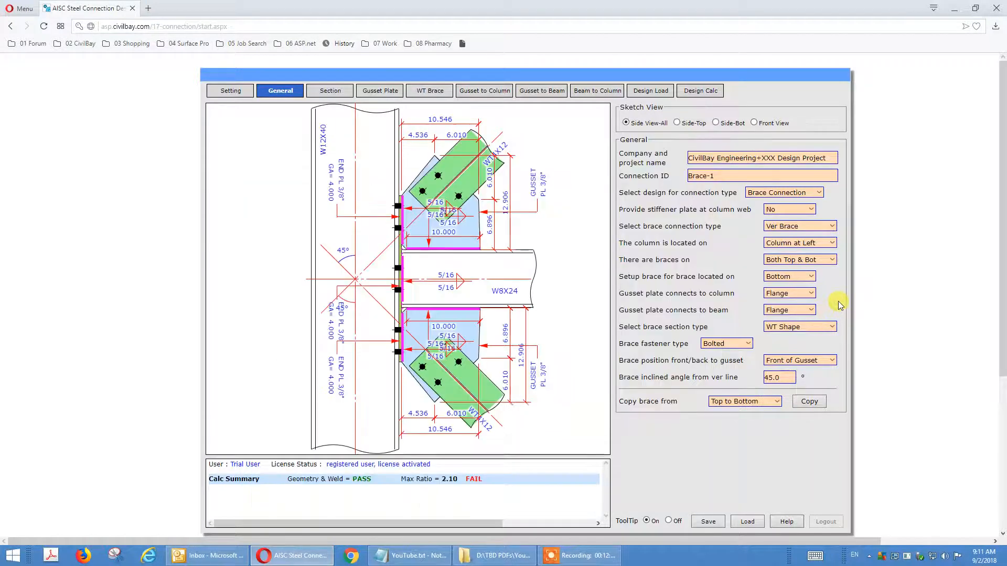
click(818, 324)
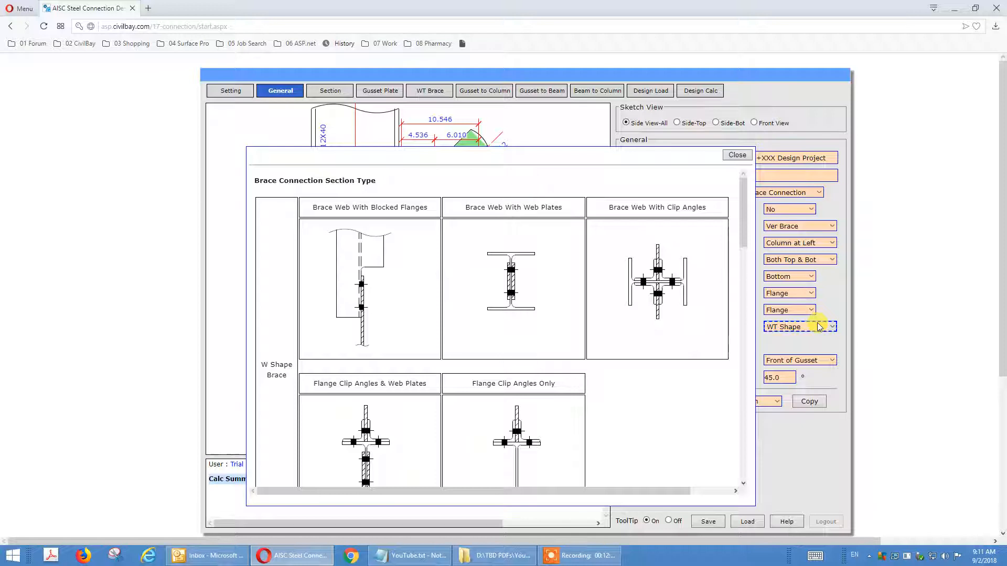
click(836, 292)
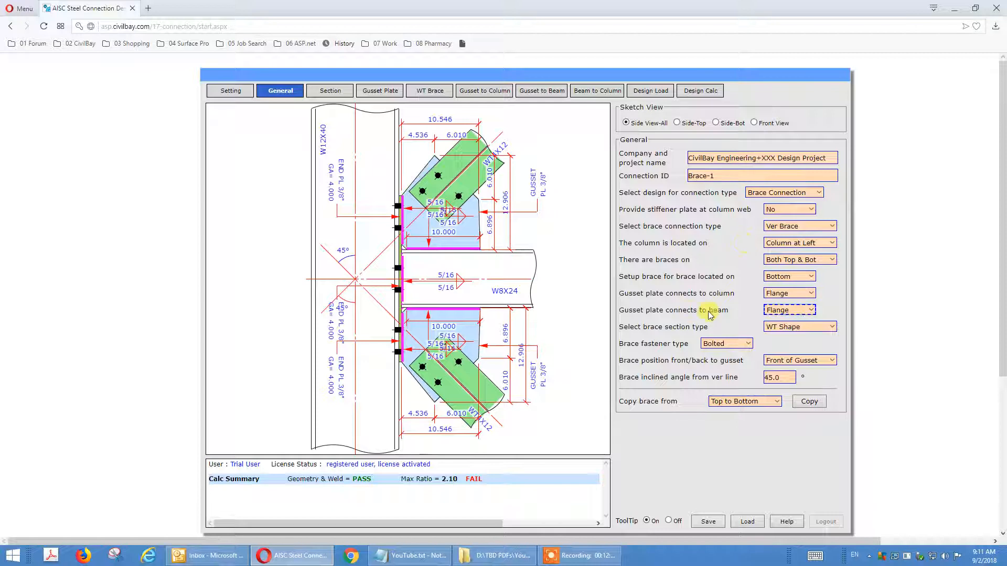
mouse_move(834, 326)
scroll(742, 237, down, 1)
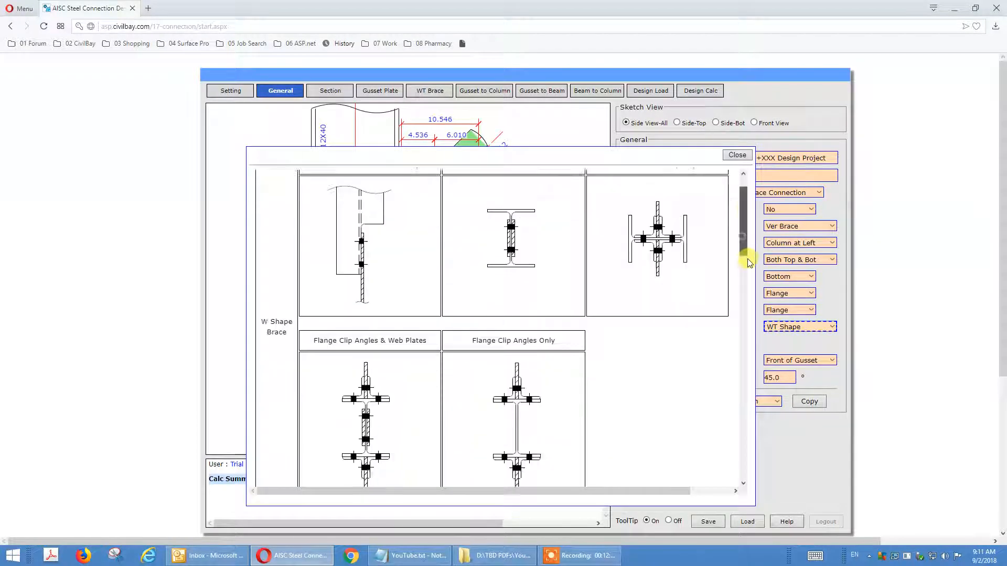
scroll(748, 262, down, 5)
drag(744, 316, 739, 241)
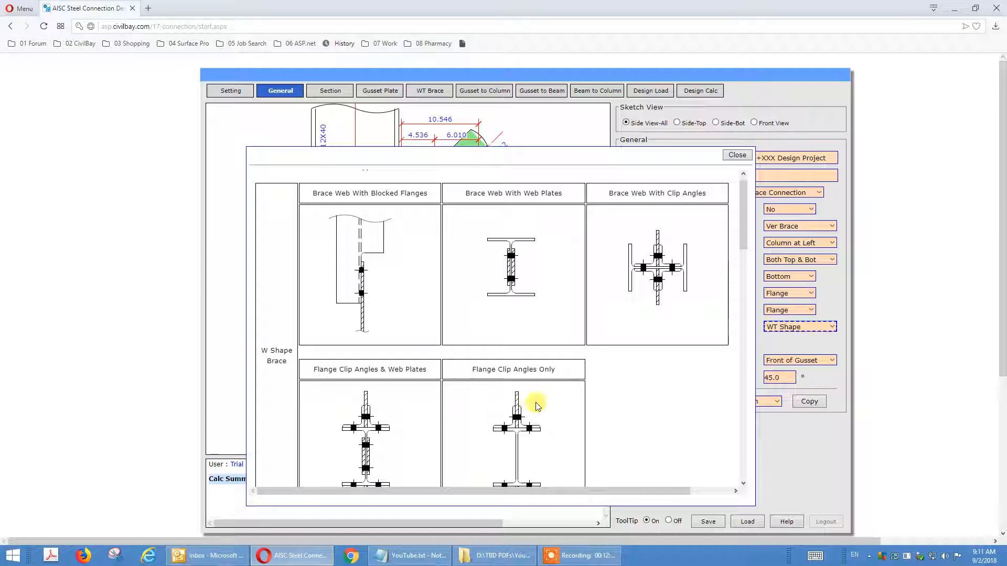
mouse_move(744, 217)
mouse_down()
mouse_move(746, 247)
mouse_move(748, 206)
mouse_move(746, 253)
mouse_move(747, 204)
mouse_move(746, 225)
mouse_up()
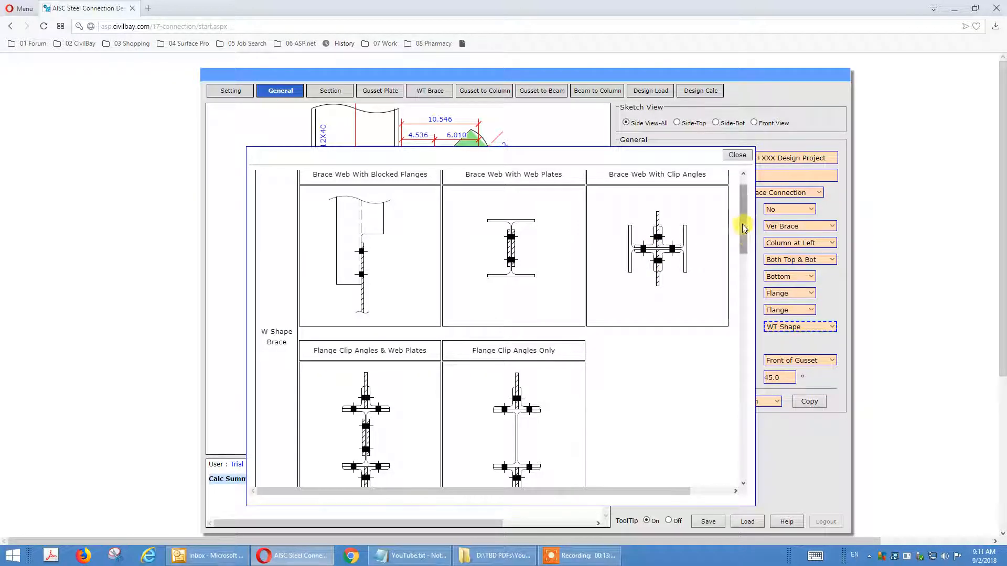
scroll(744, 226, down, 2)
scroll(747, 237, down, 1)
scroll(748, 273, down, 3)
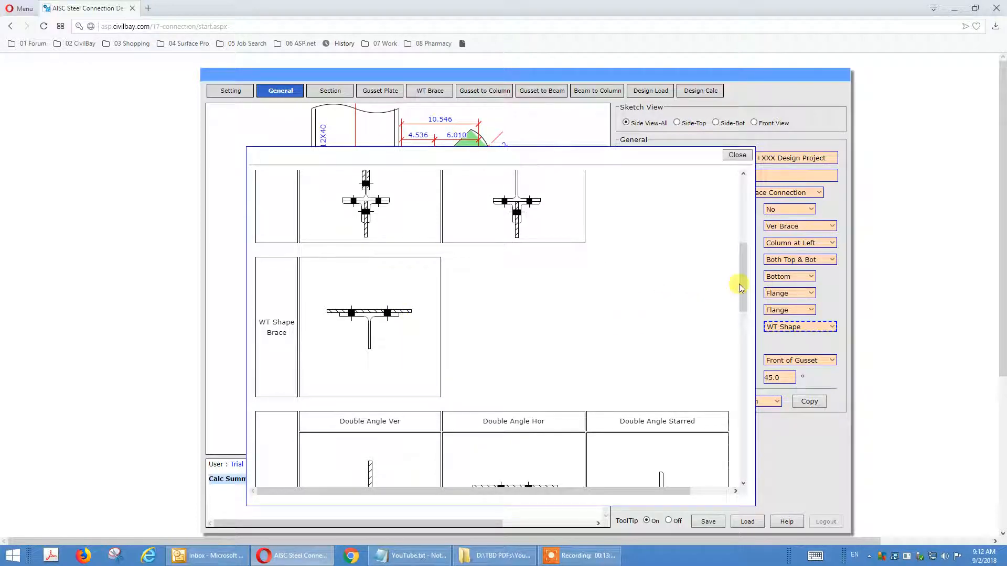
scroll(744, 281, down, 4)
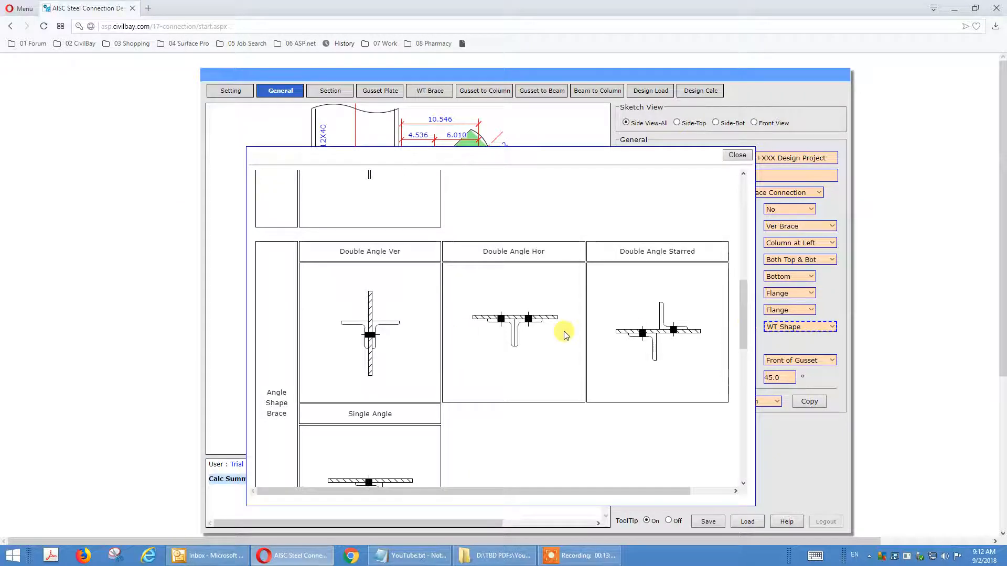
mouse_move(741, 316)
mouse_down()
mouse_move(741, 334)
mouse_move(743, 315)
mouse_up()
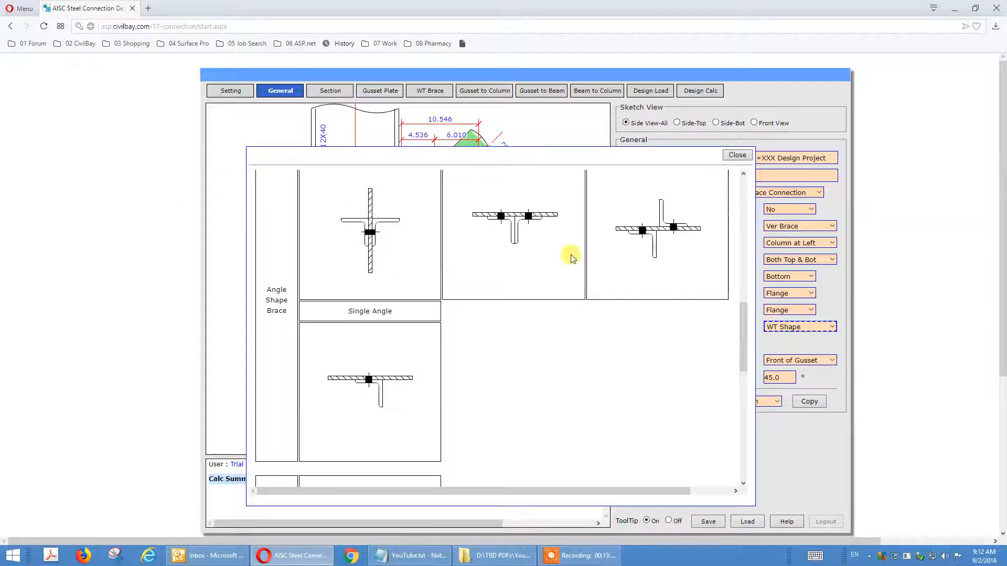
drag(739, 332, 738, 424)
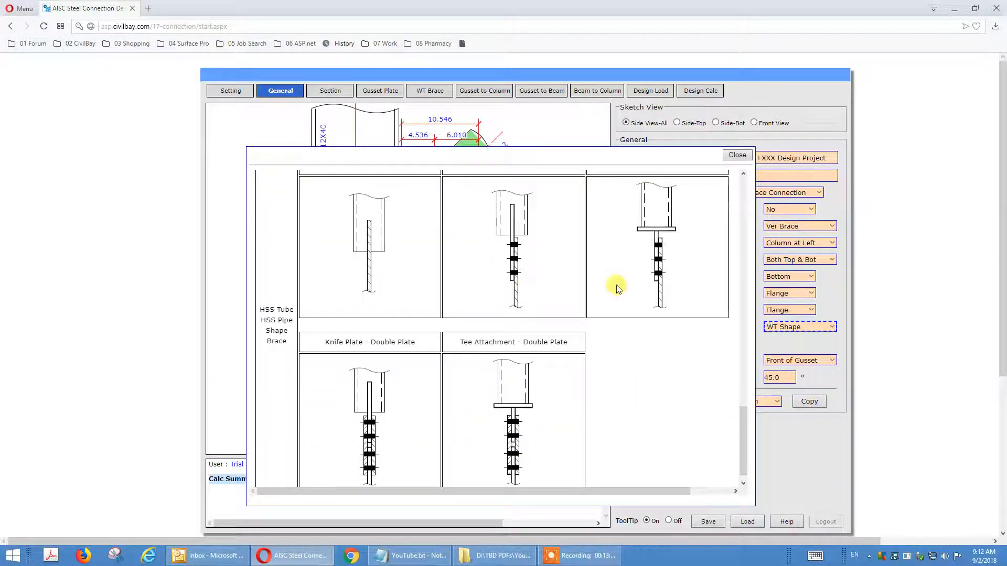
mouse_move(740, 430)
mouse_down()
mouse_move(745, 455)
mouse_move(753, 366)
mouse_move(743, 444)
mouse_up()
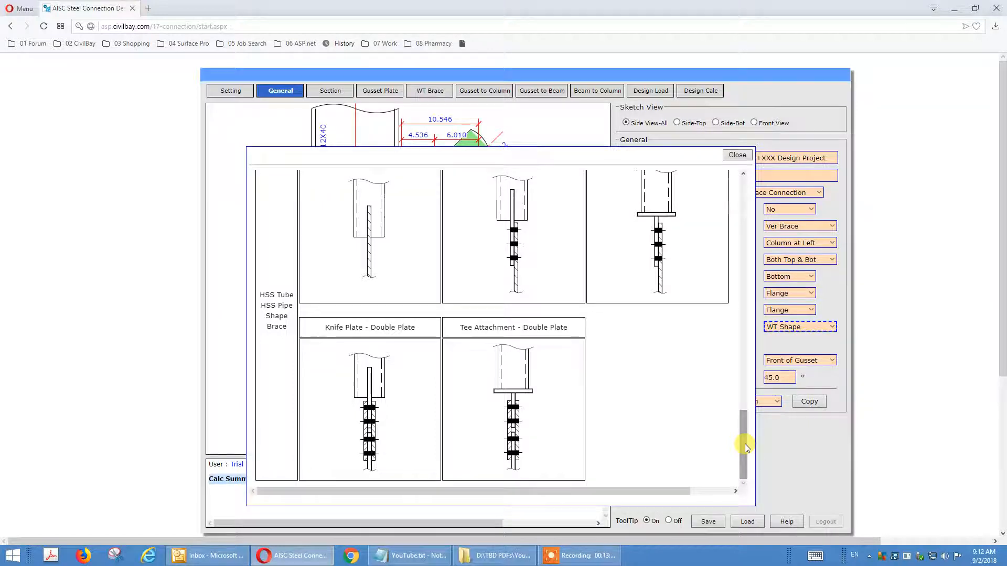
drag(745, 444, 746, 193)
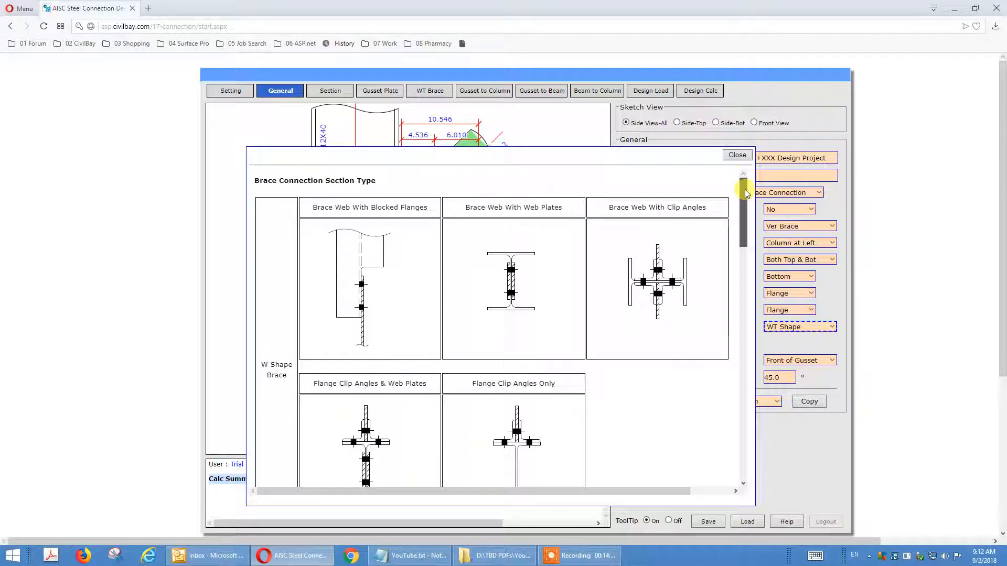
click(737, 154)
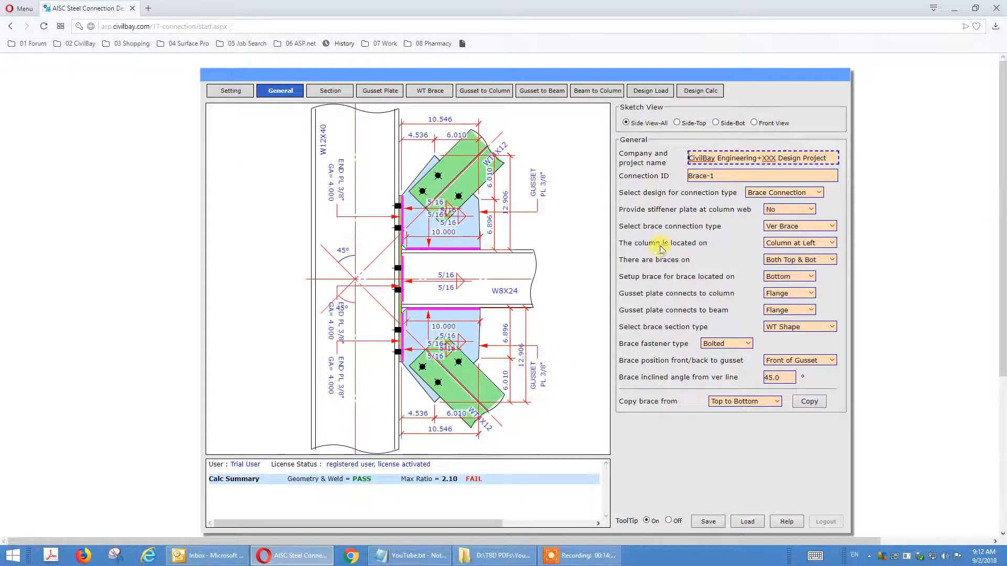
- Set the brace location to Top Only
click(687, 256)
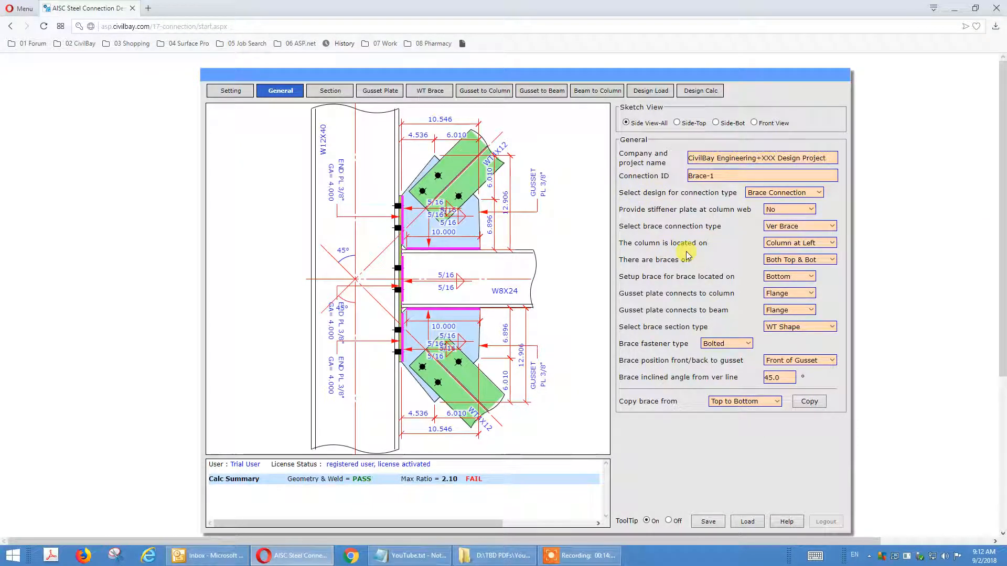
click(818, 259)
click(803, 271)
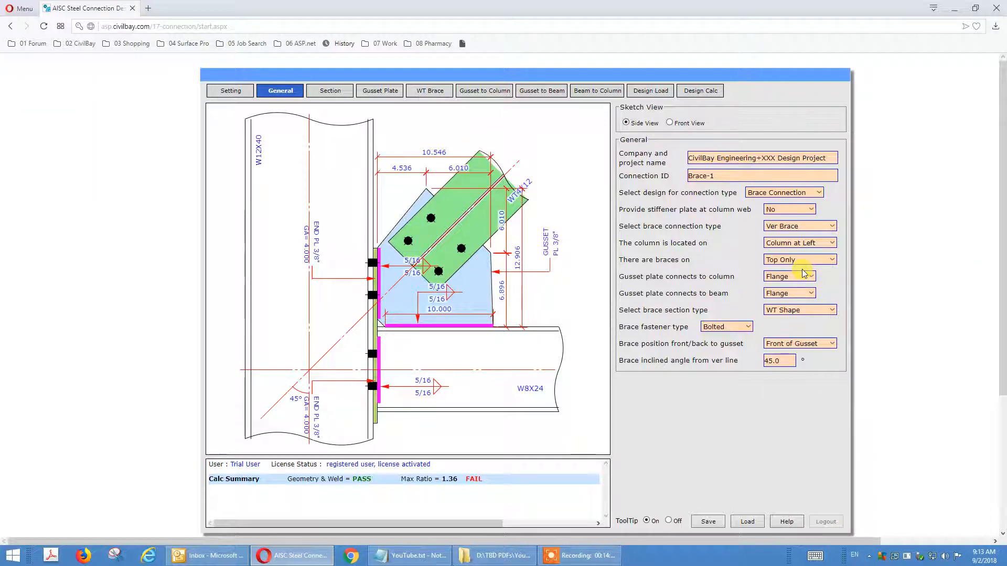
- Turn the tooltips off and choose WT Shape as the brace section type
click(797, 311)
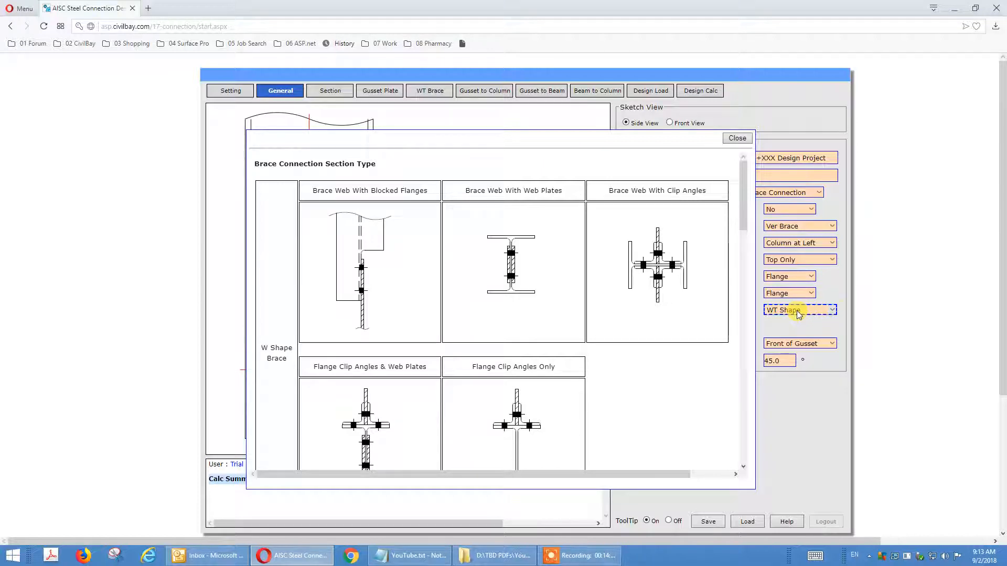
click(843, 326)
click(679, 522)
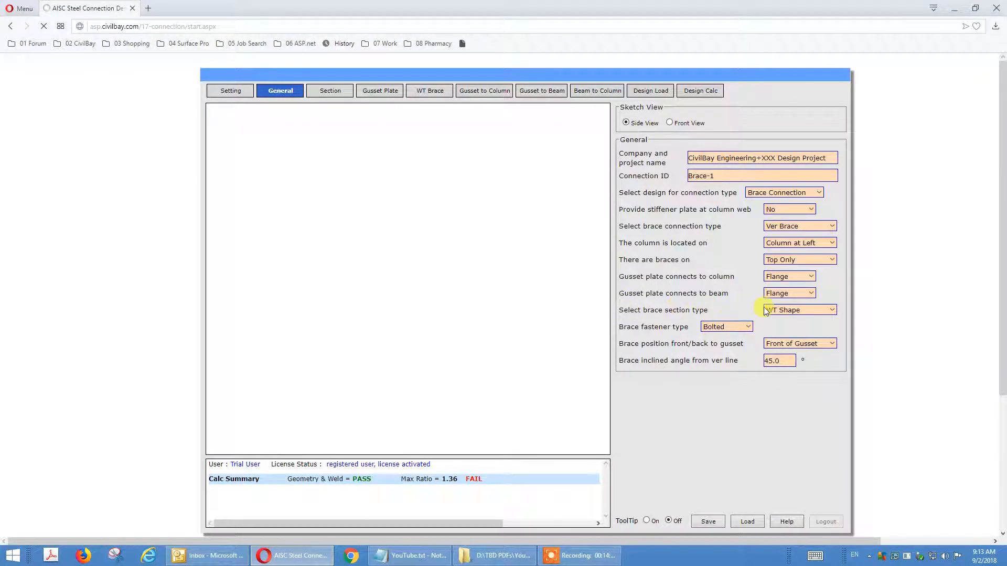
click(790, 311)
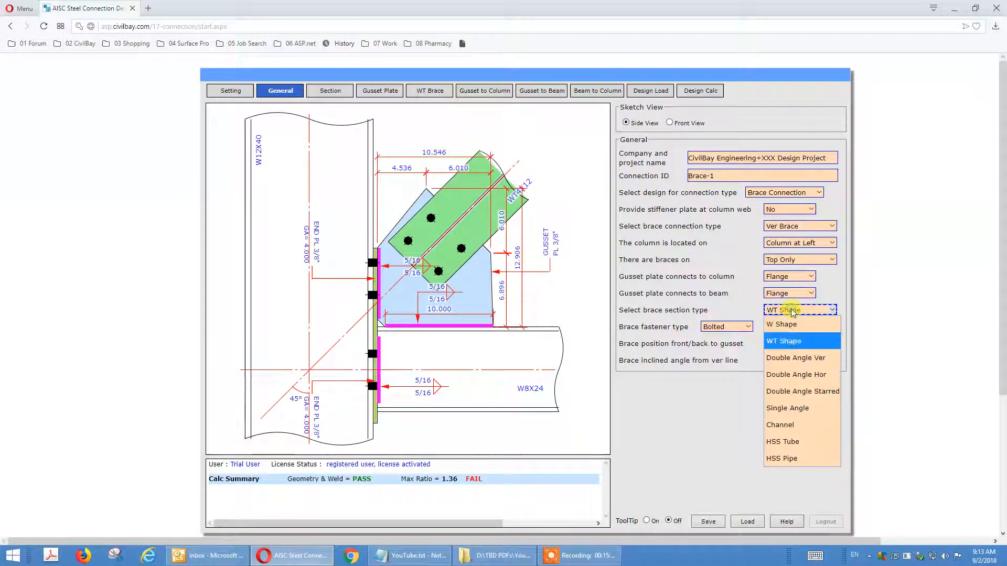
click(791, 342)
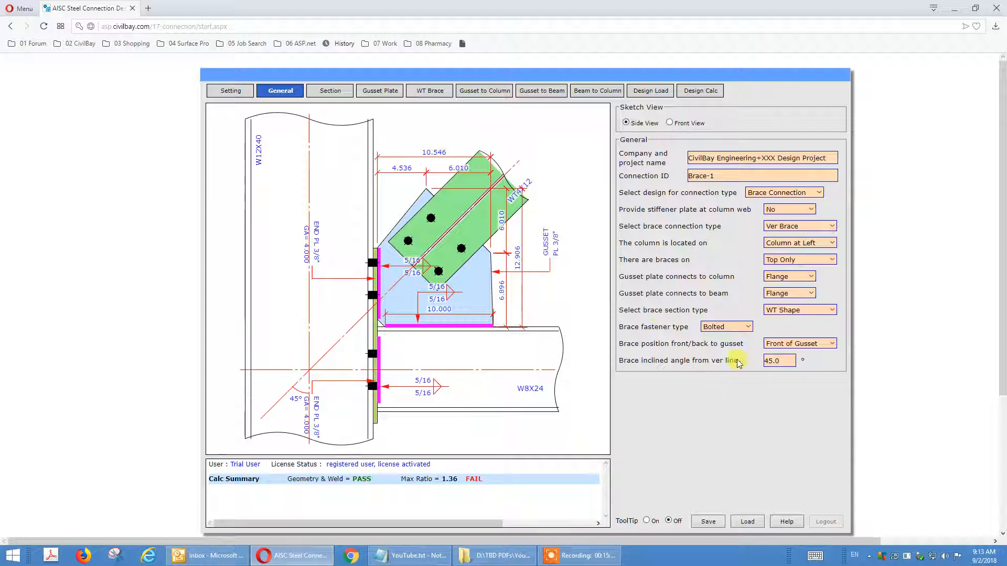
- Set the brace position to Behind Gusset
click(810, 344)
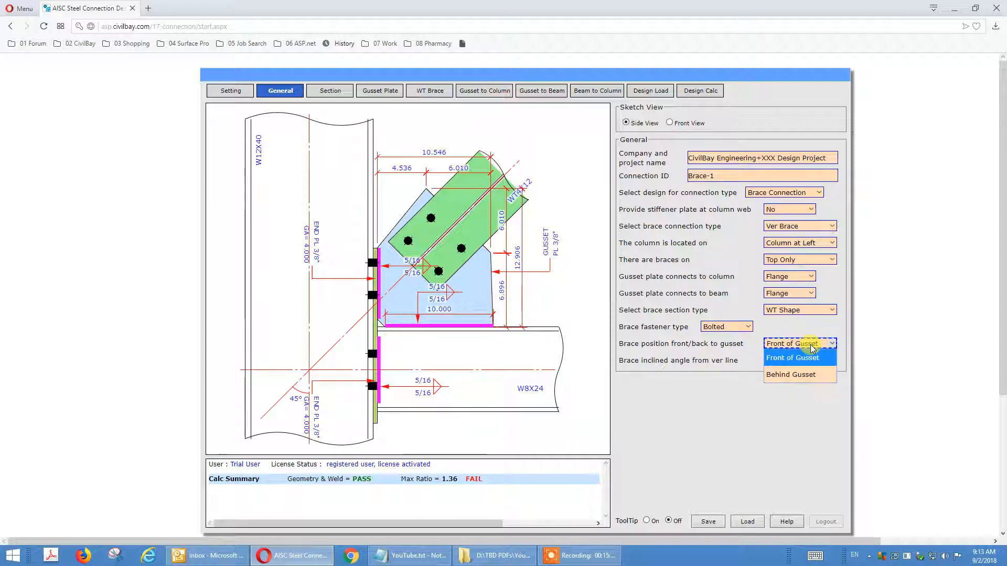
click(809, 371)
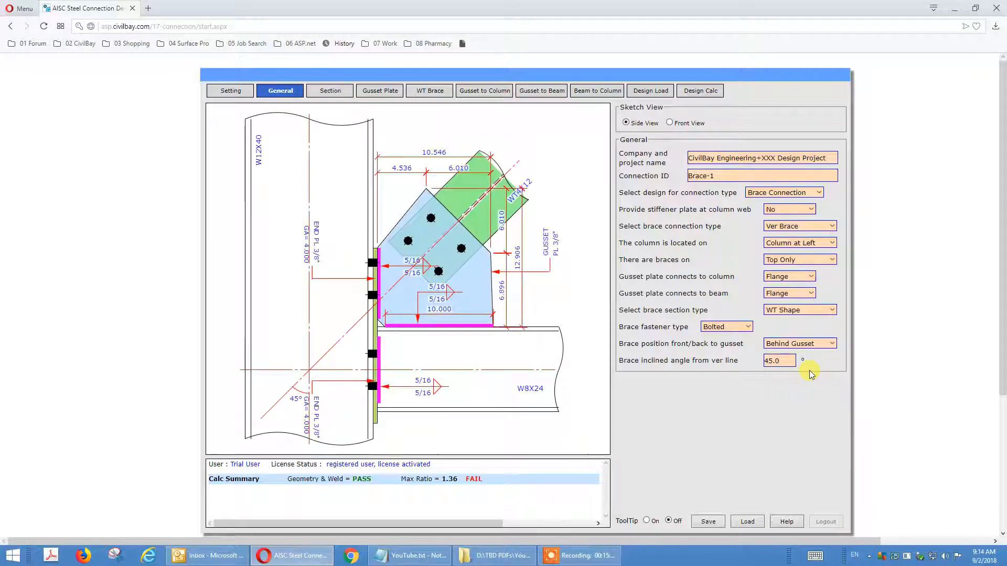
click(810, 344)
click(809, 309)
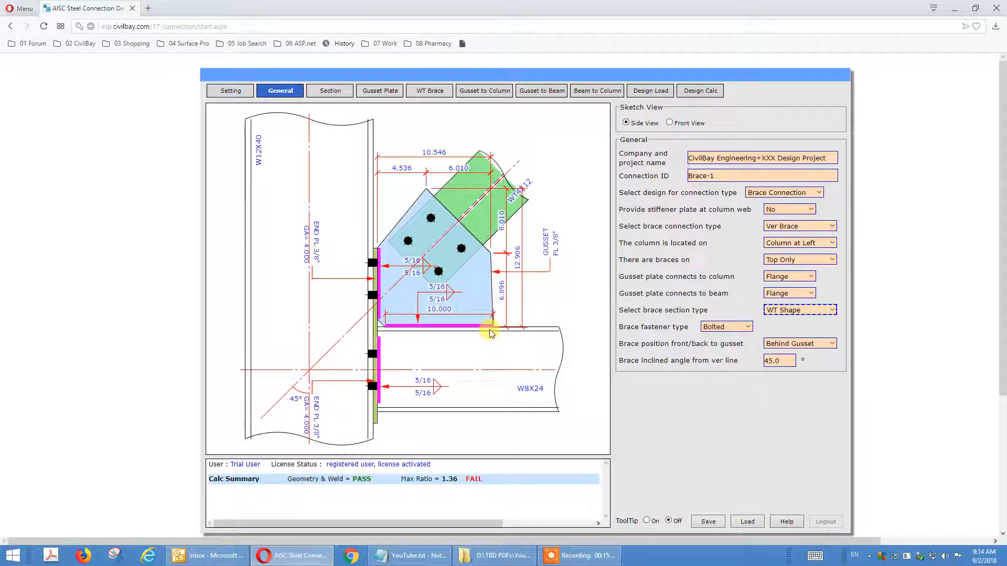
- Apply the suggested gusset-to-beam weld length of 9.796 in
click(545, 94)
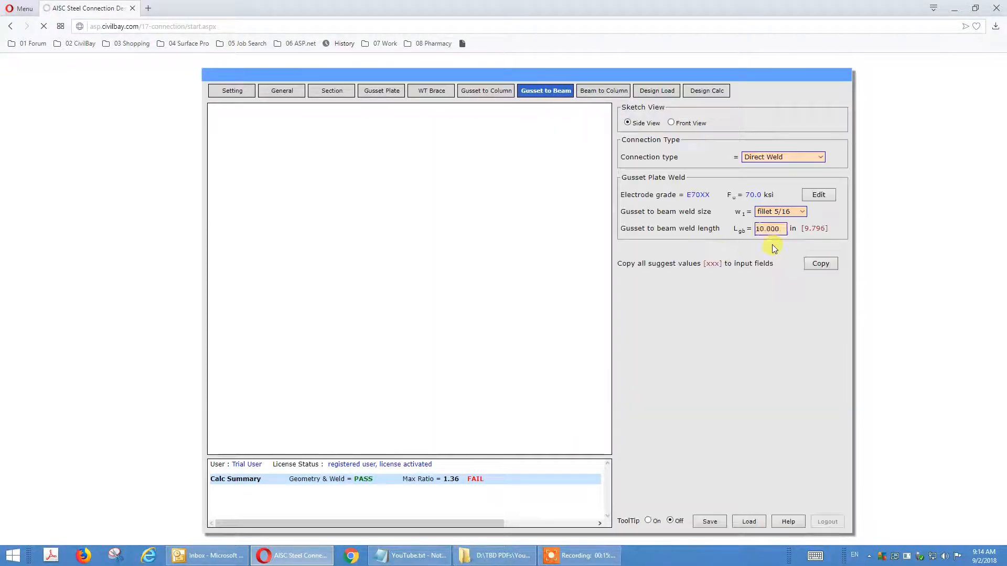
click(818, 263)
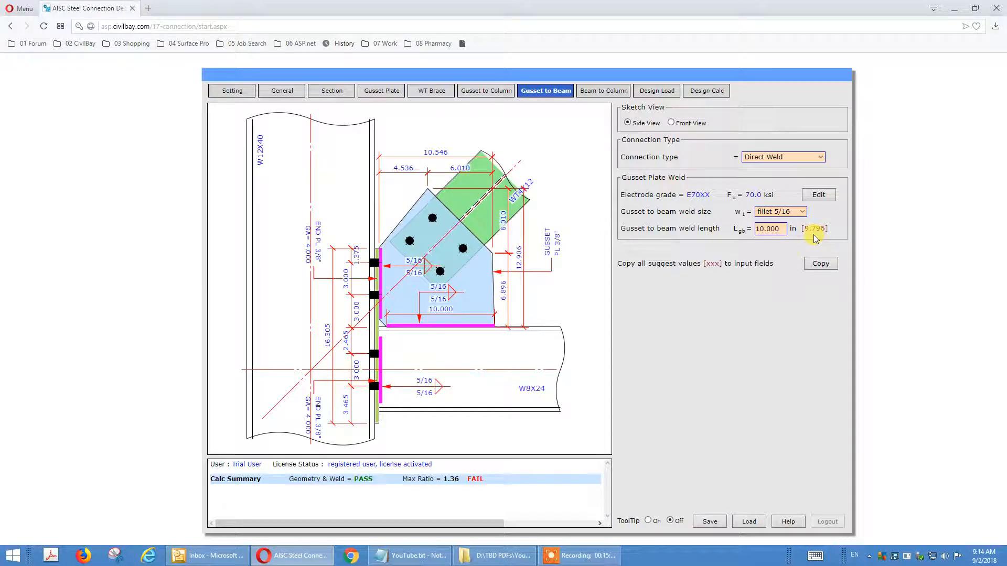
click(823, 265)
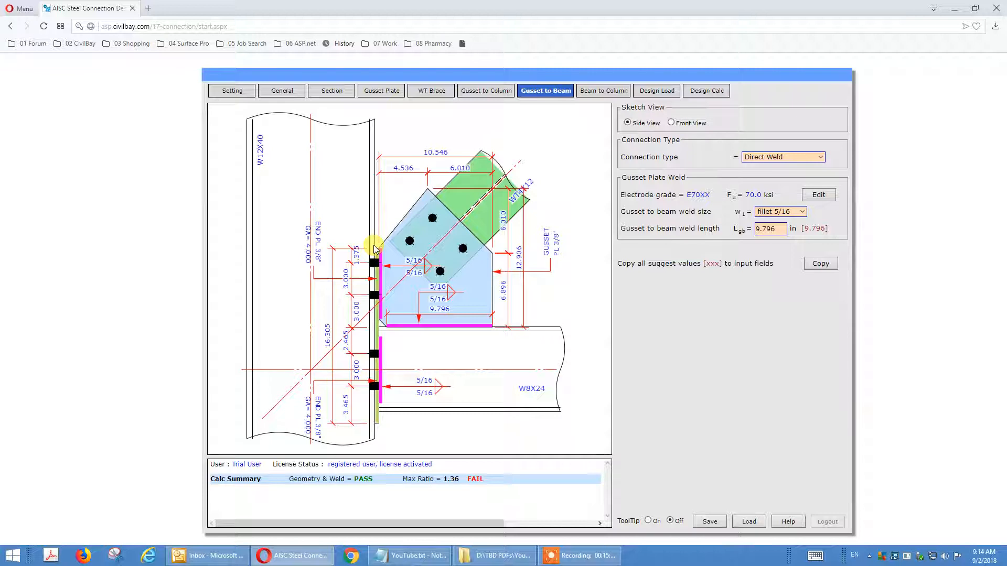
- Set the number of bolt columns on the gusset-to-column end plate to 3
click(481, 93)
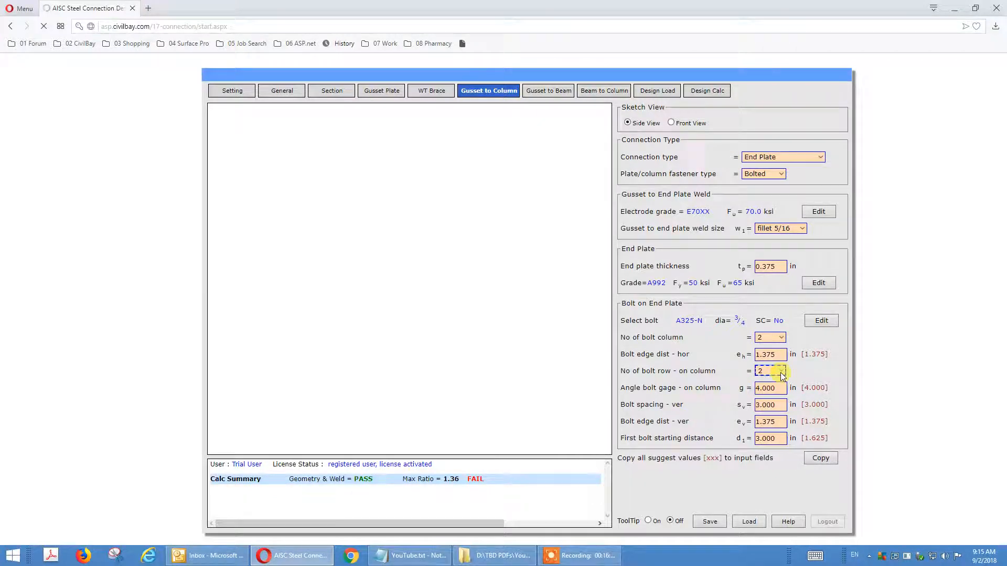
click(781, 374)
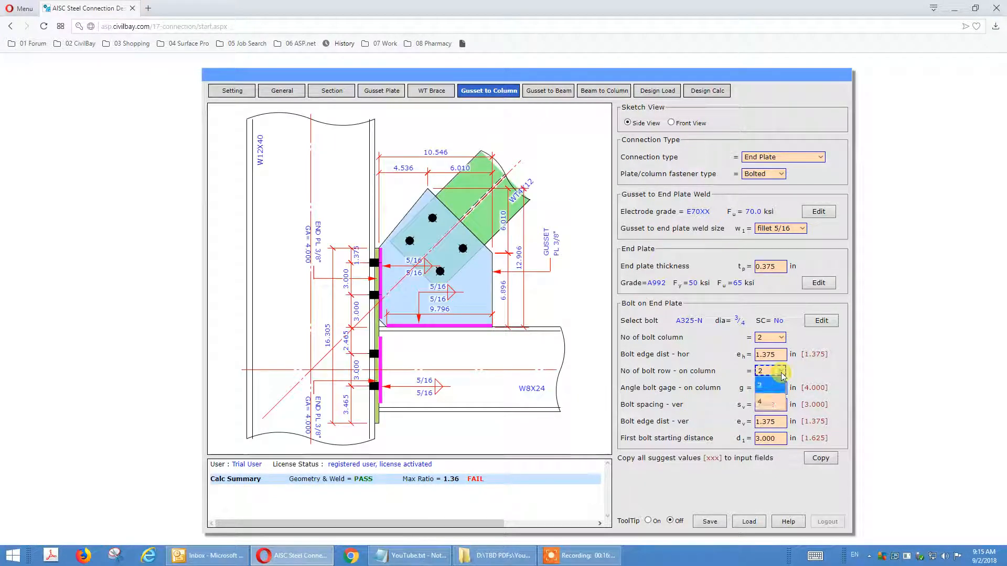
click(703, 371)
click(778, 339)
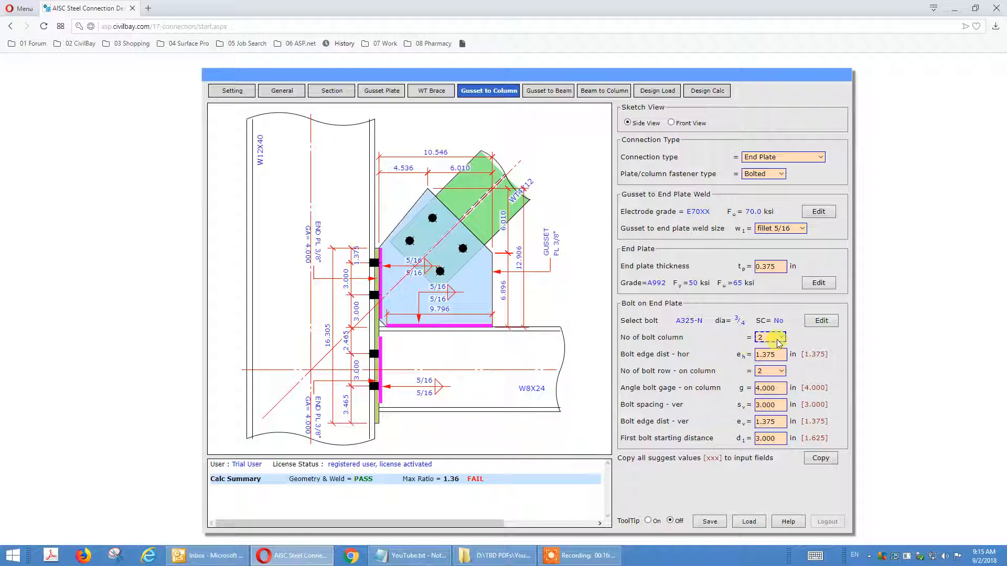
click(778, 342)
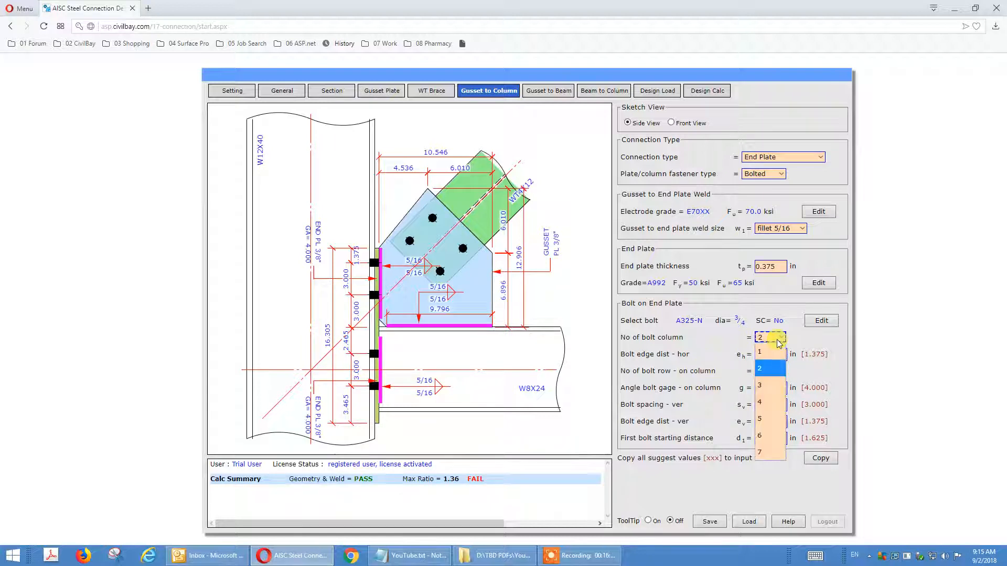
click(768, 381)
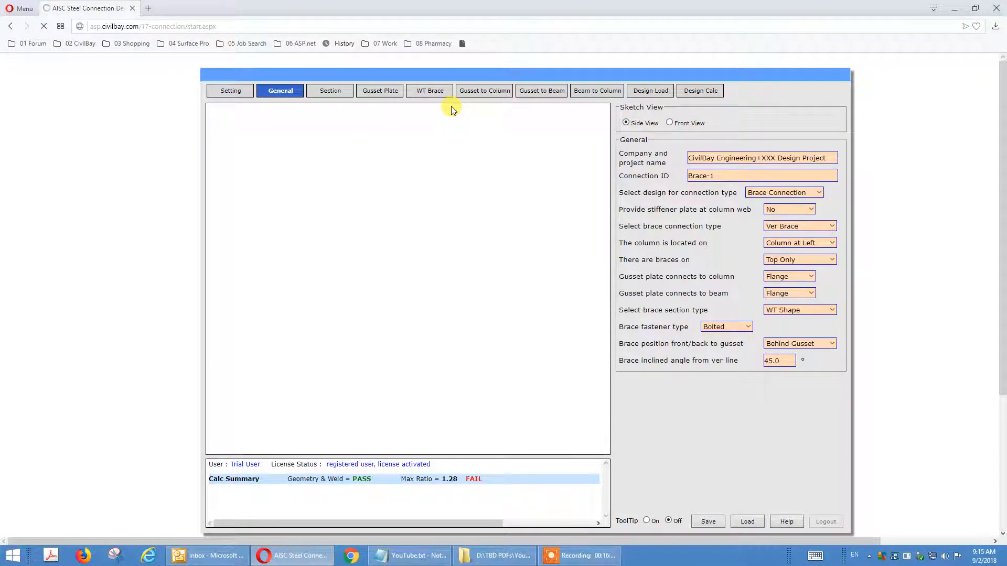
- Change the brace section type to W Shape in the general connection settings
click(809, 313)
click(811, 317)
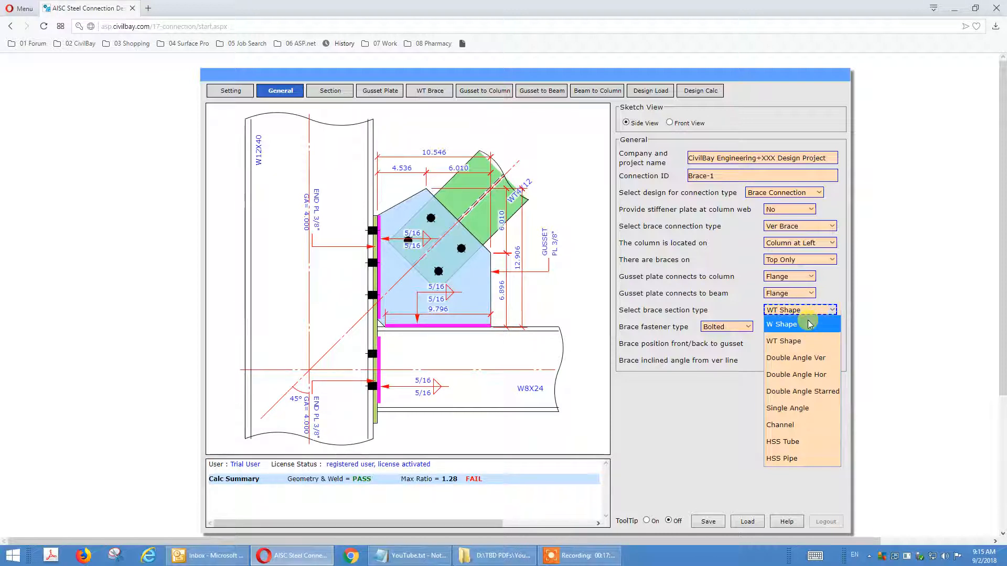
click(810, 324)
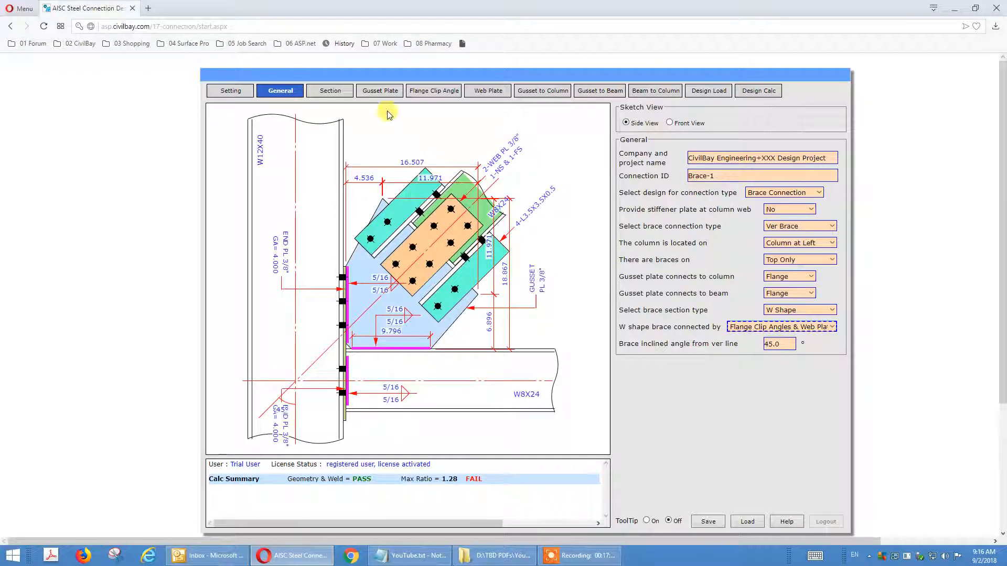
- Set the gusset-to-column end plate to 5 bolt columns and apply the suggested gusset-to-beam weld length of 15.757 in
click(531, 95)
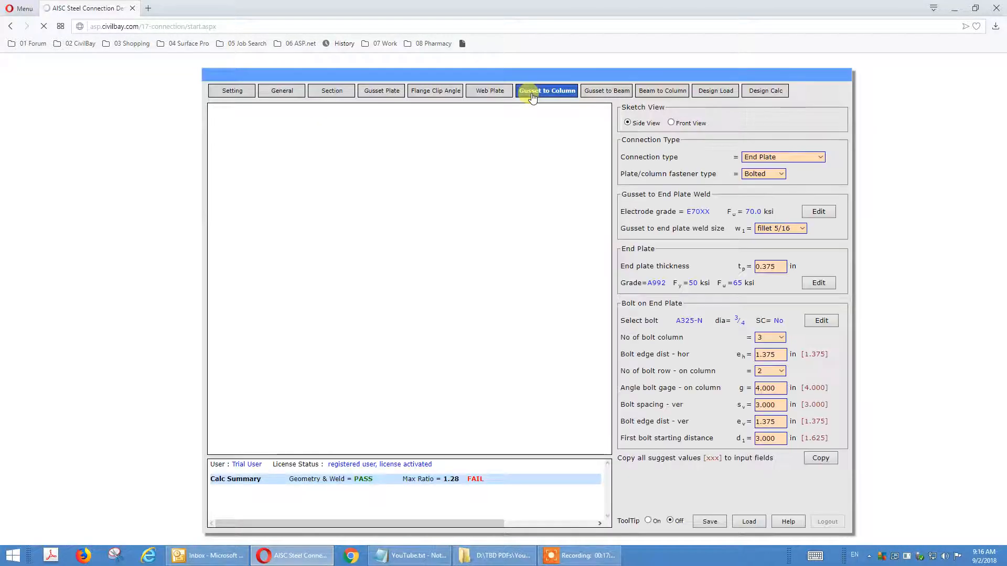
click(772, 341)
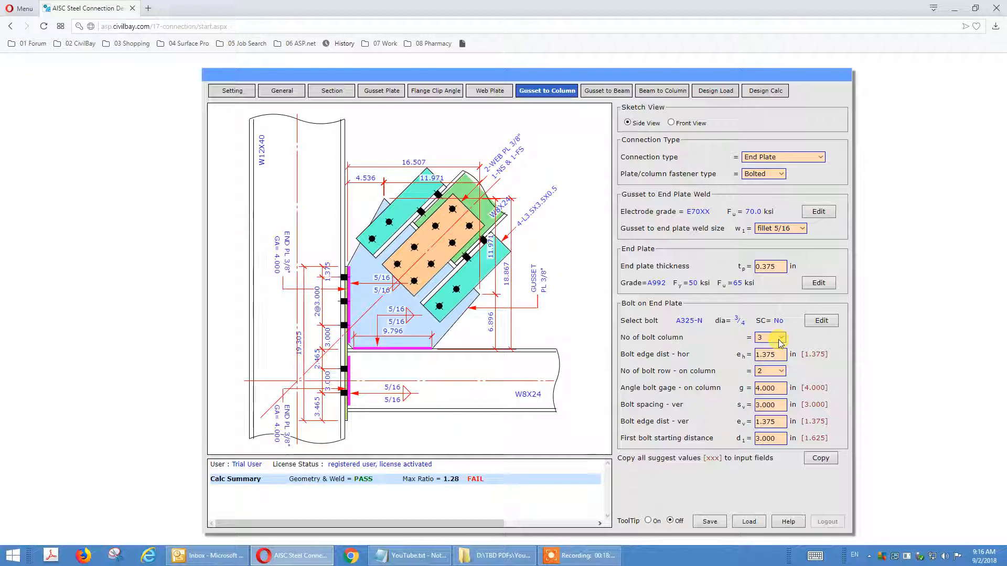
click(779, 340)
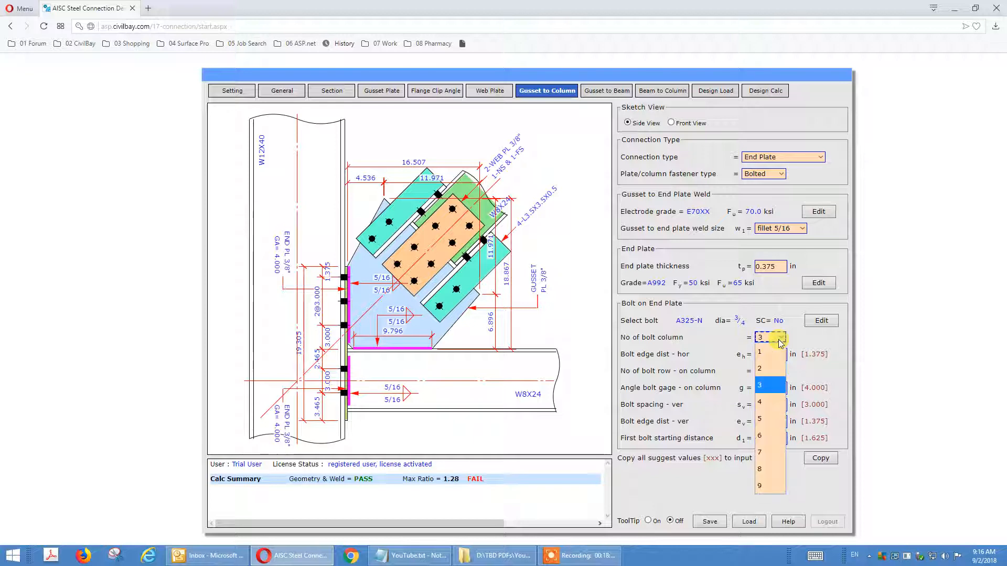
click(771, 419)
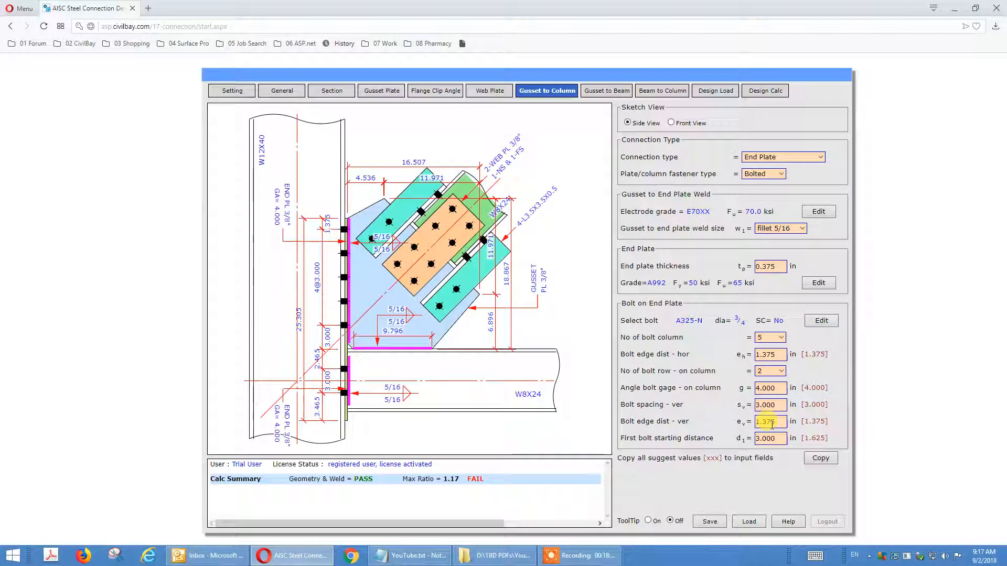
click(606, 91)
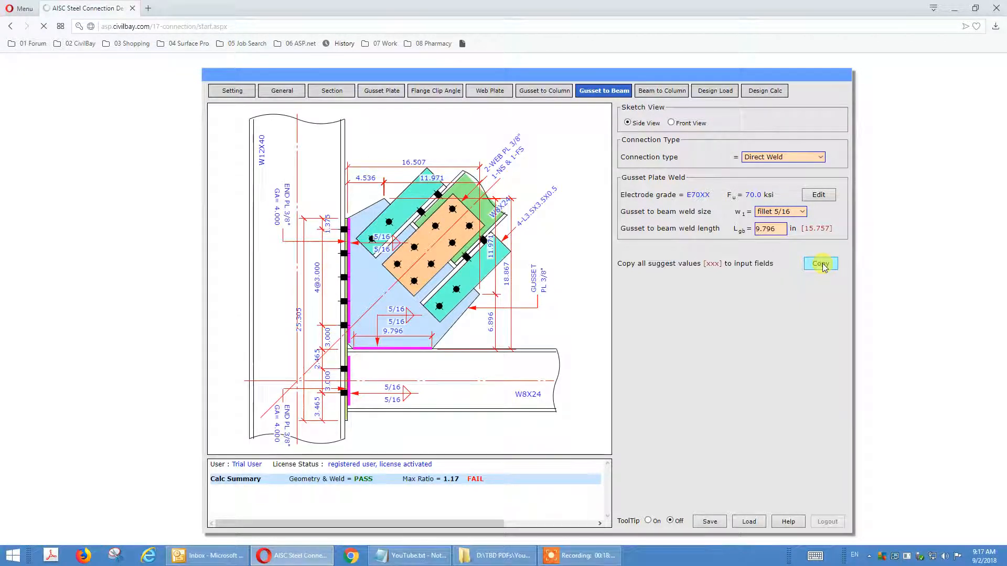
click(822, 263)
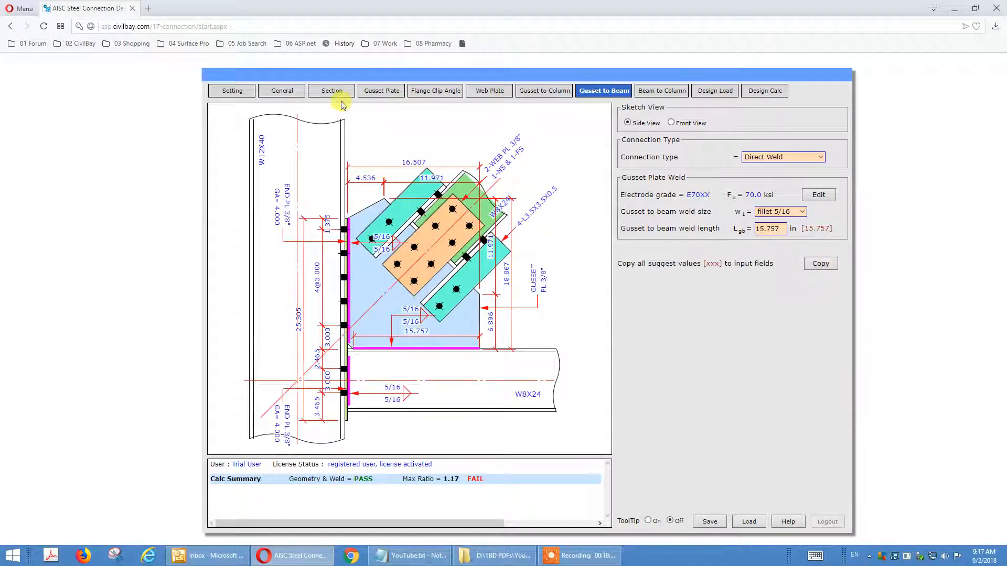
- Set the W shape brace to be connected by Brace Web with Blocked Flanges
click(281, 91)
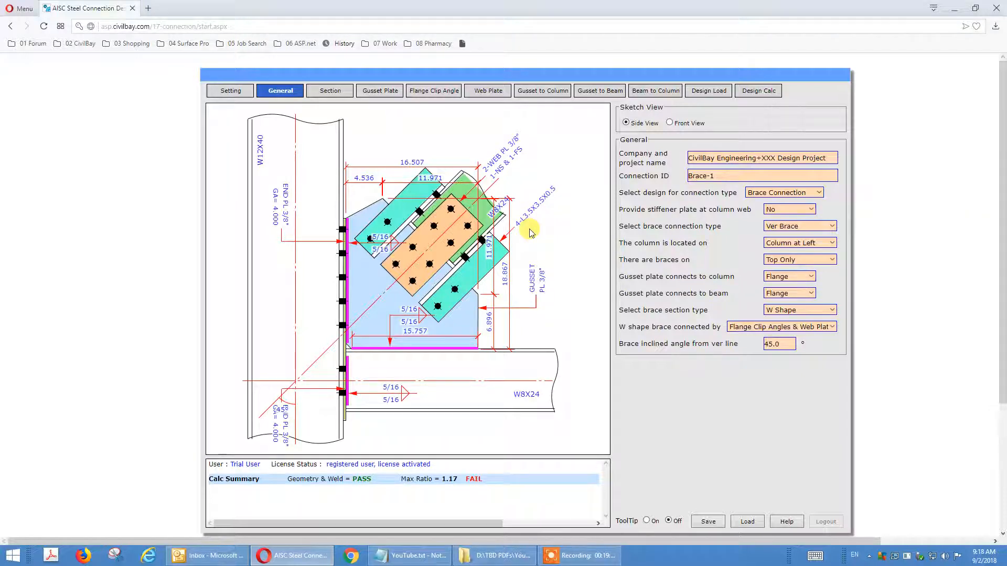
click(795, 312)
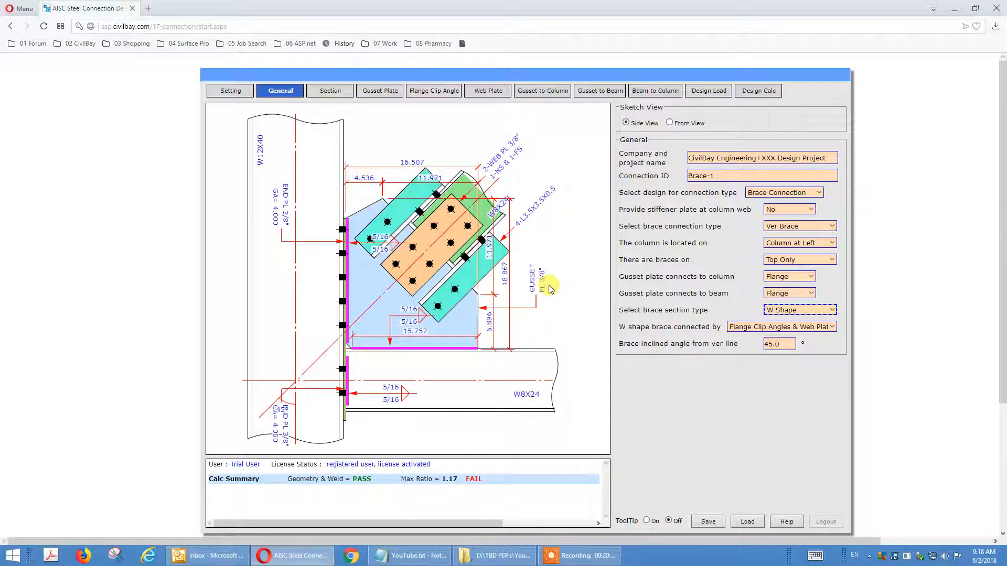
click(812, 312)
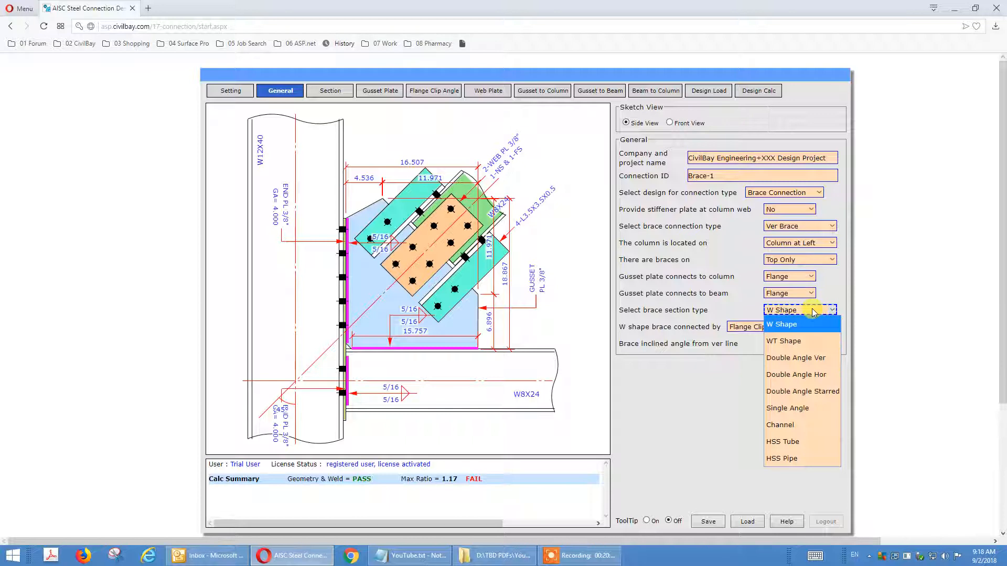
click(736, 325)
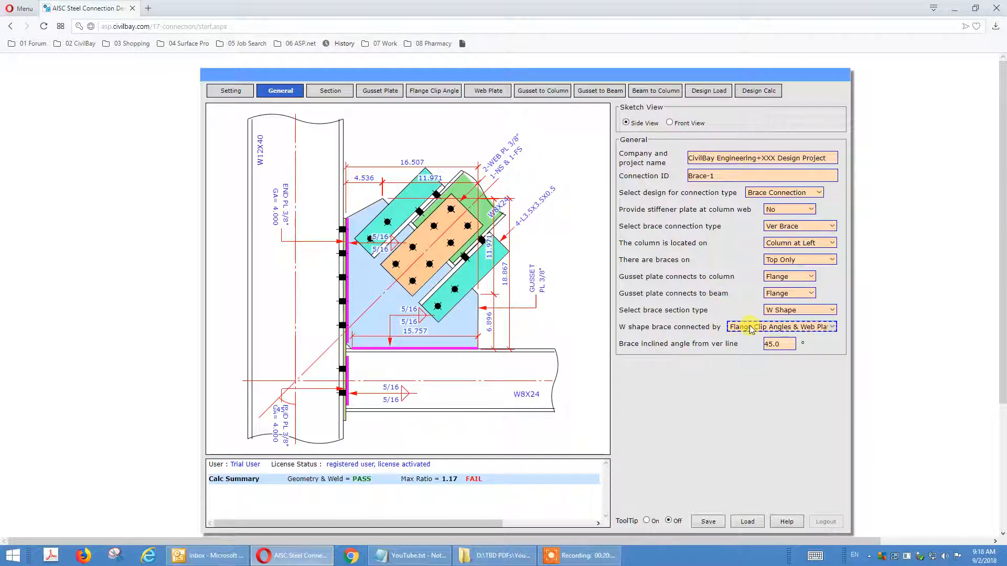
click(750, 327)
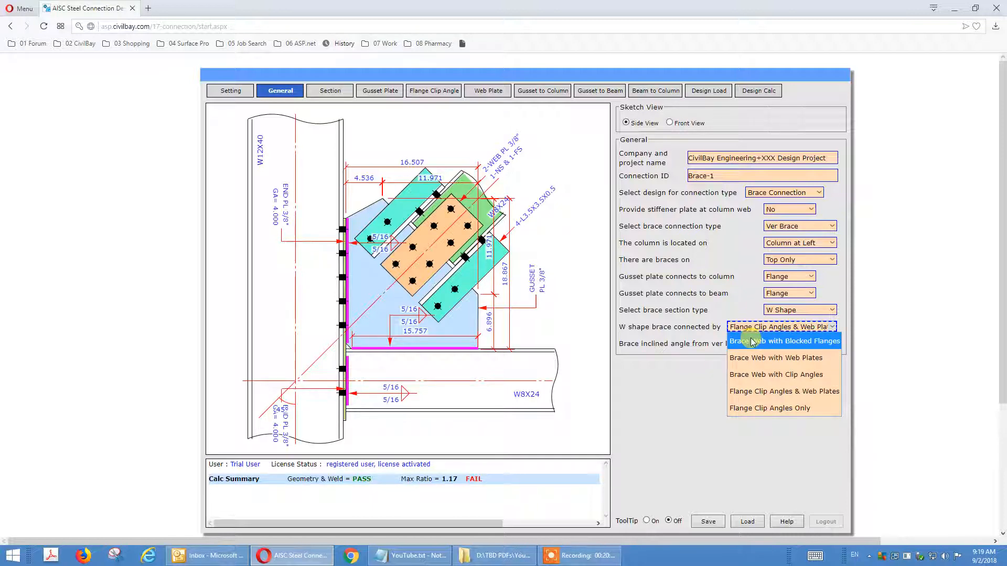
click(752, 341)
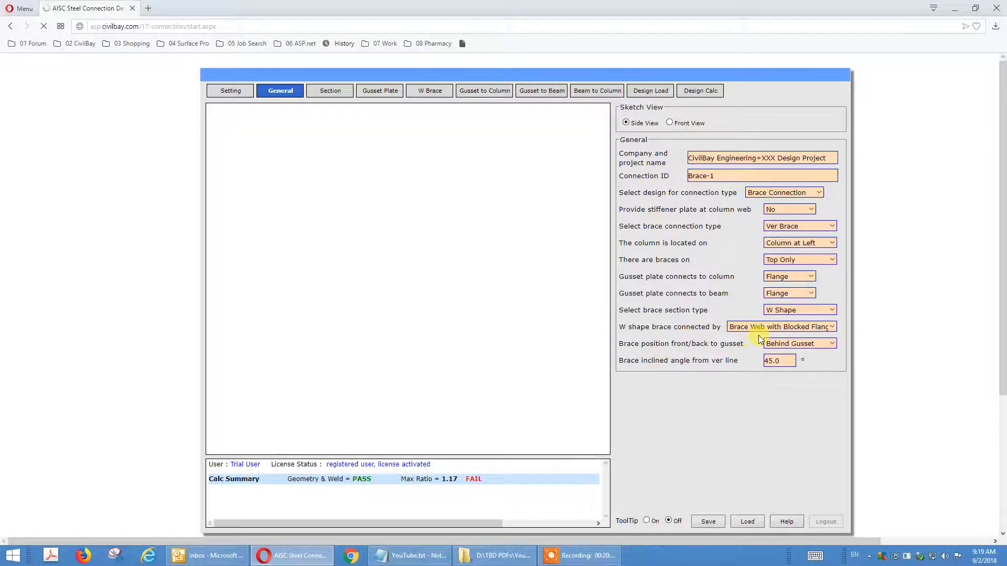
click(758, 328)
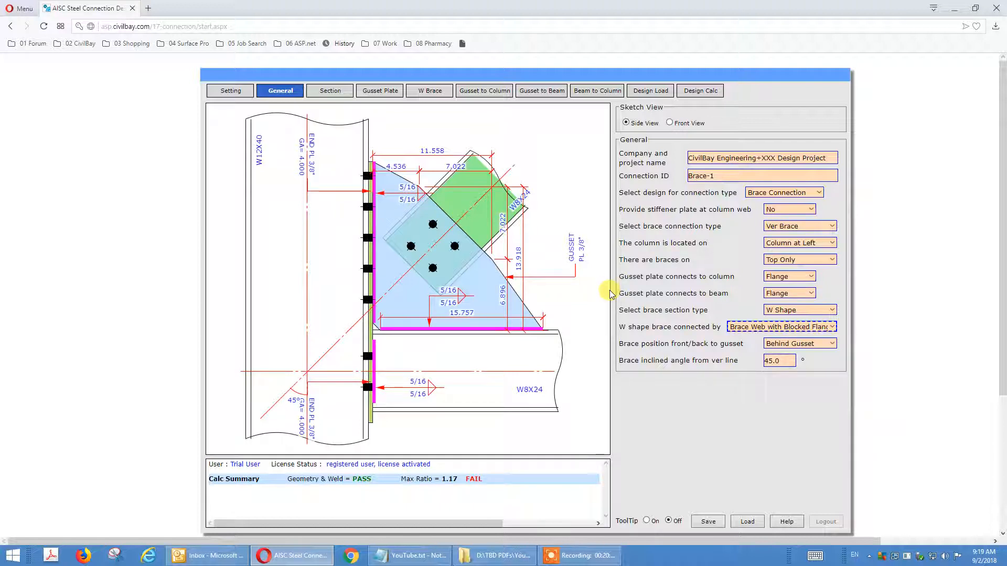
- Turn the tooltips on and set the W shape brace connection to Brace Web with Web Plates
click(647, 520)
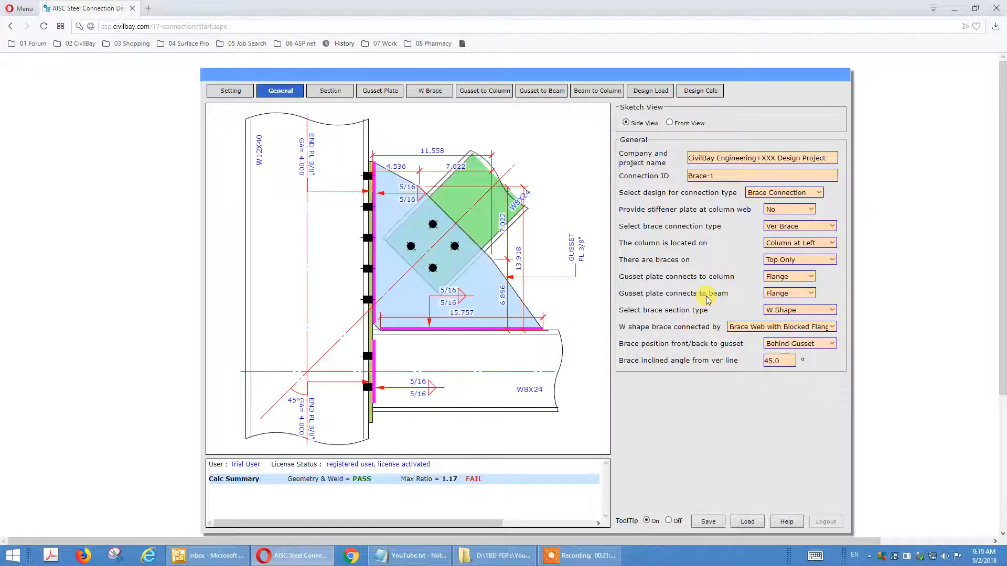
click(734, 327)
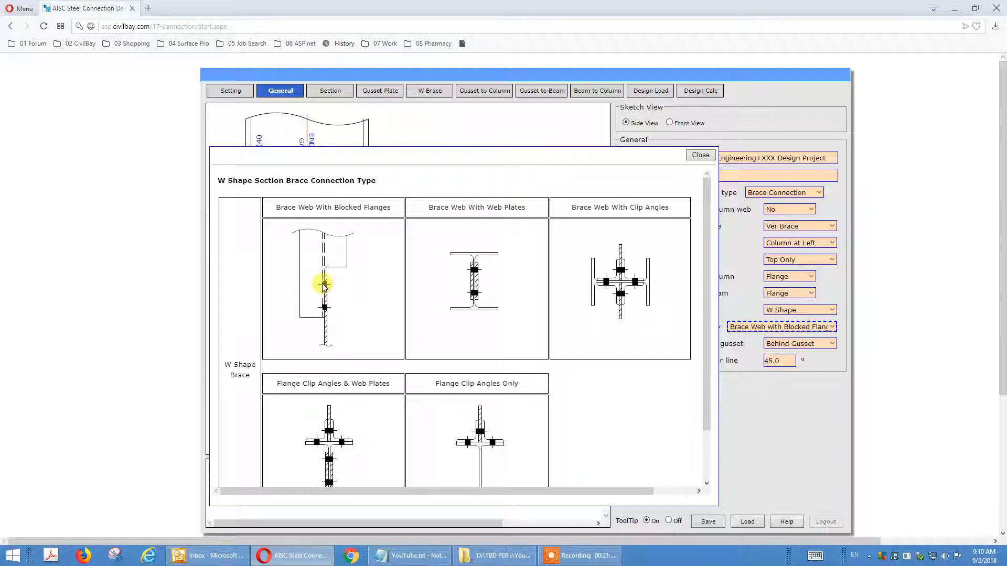
click(769, 403)
click(793, 330)
click(797, 331)
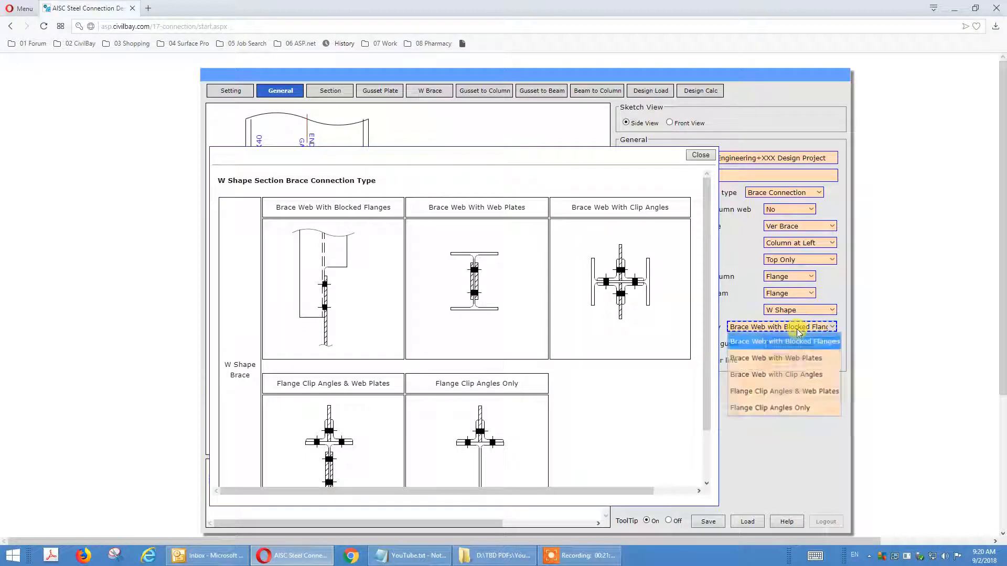
click(799, 360)
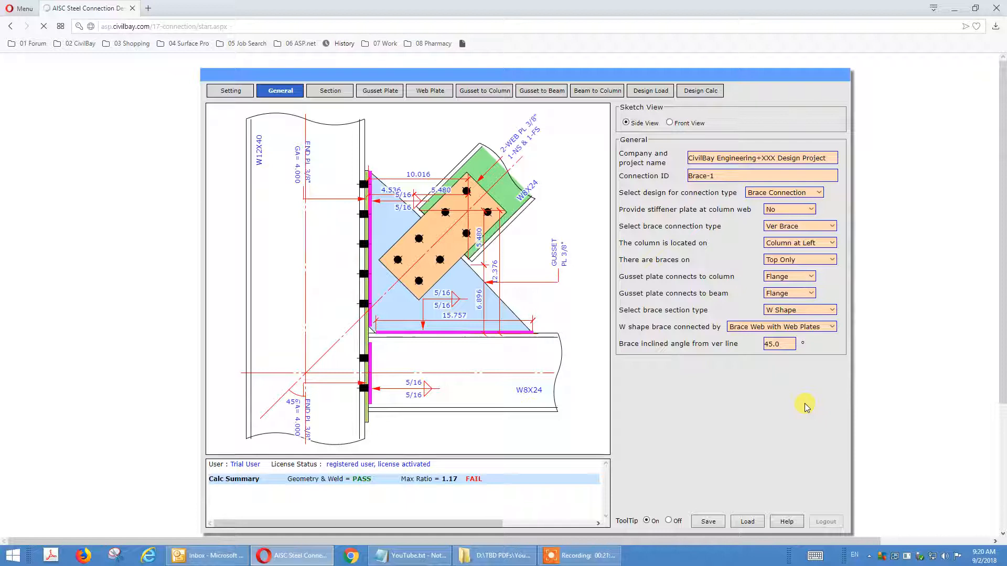
- Apply the suggested gusset-to-beam weld length of 9.266 in and set the gusset-to-column end plate to 3 bolt columns
click(543, 94)
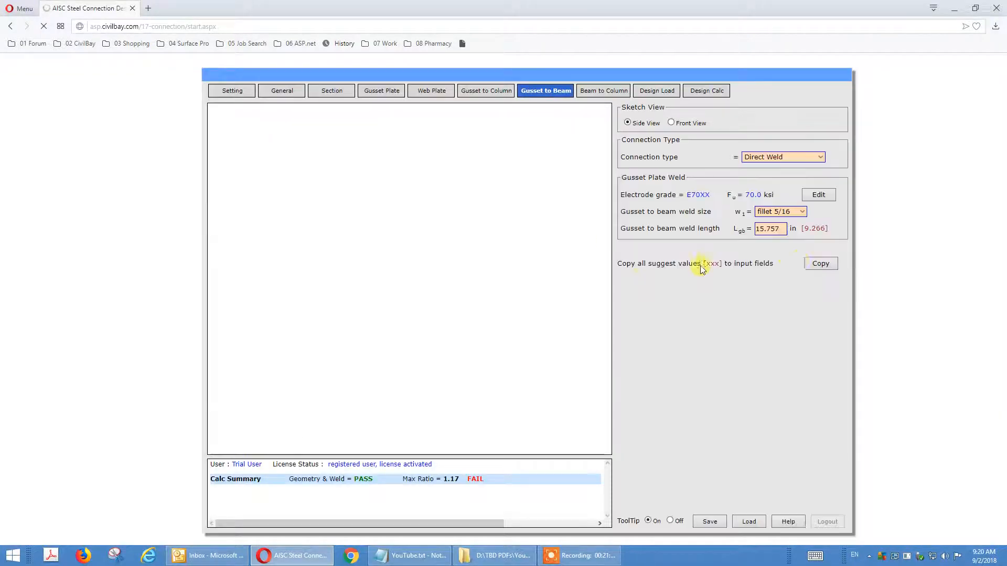
click(817, 264)
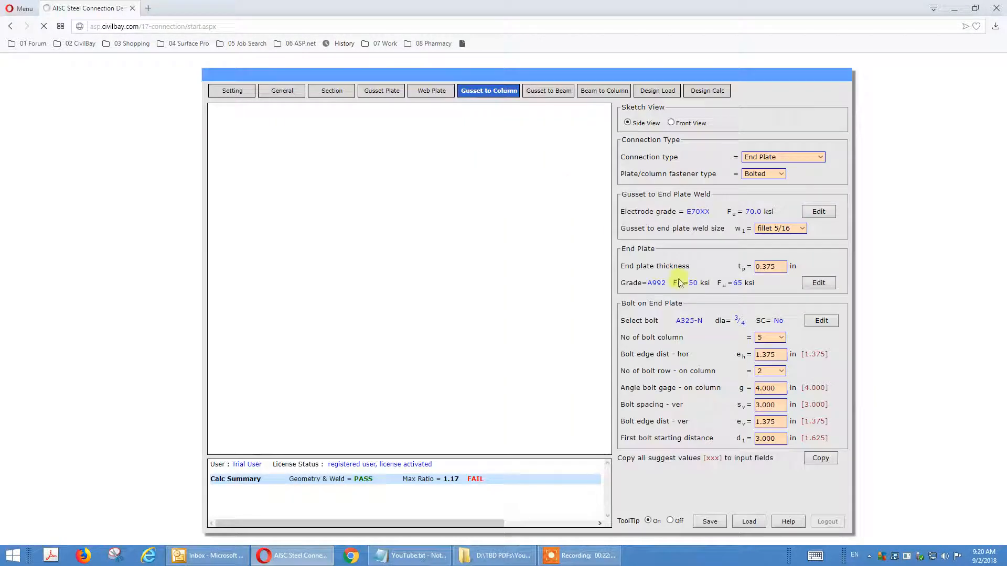
click(781, 339)
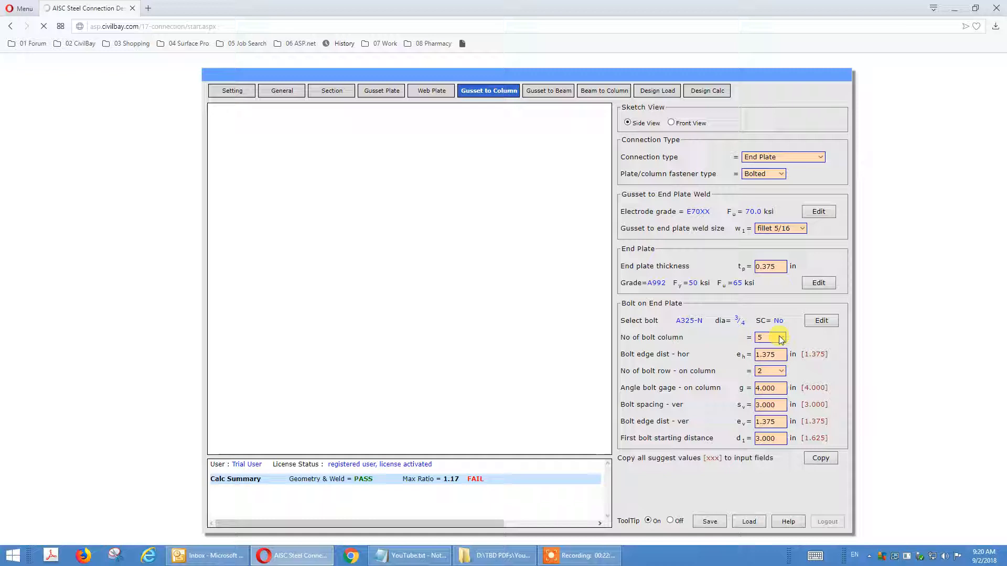
click(781, 338)
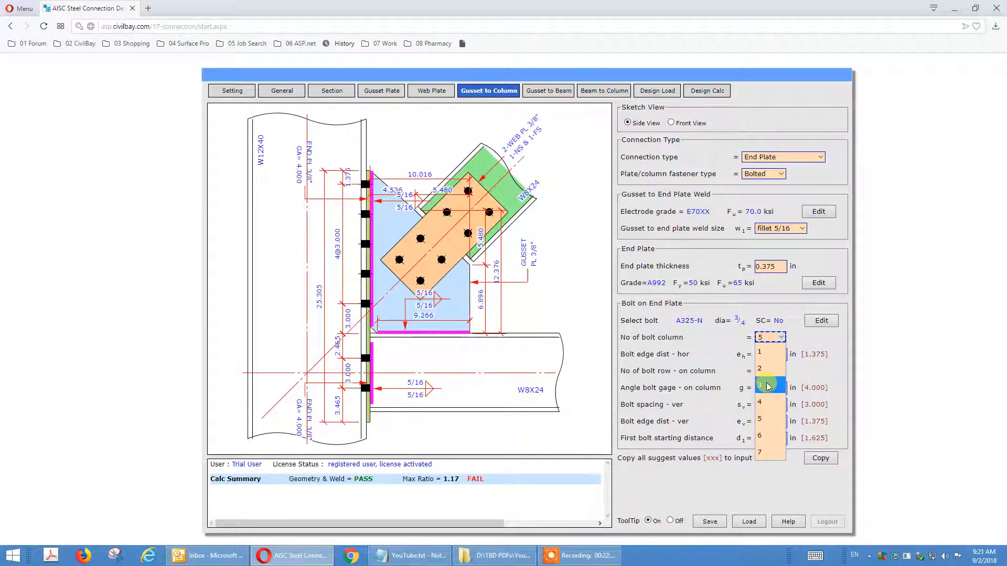
click(767, 387)
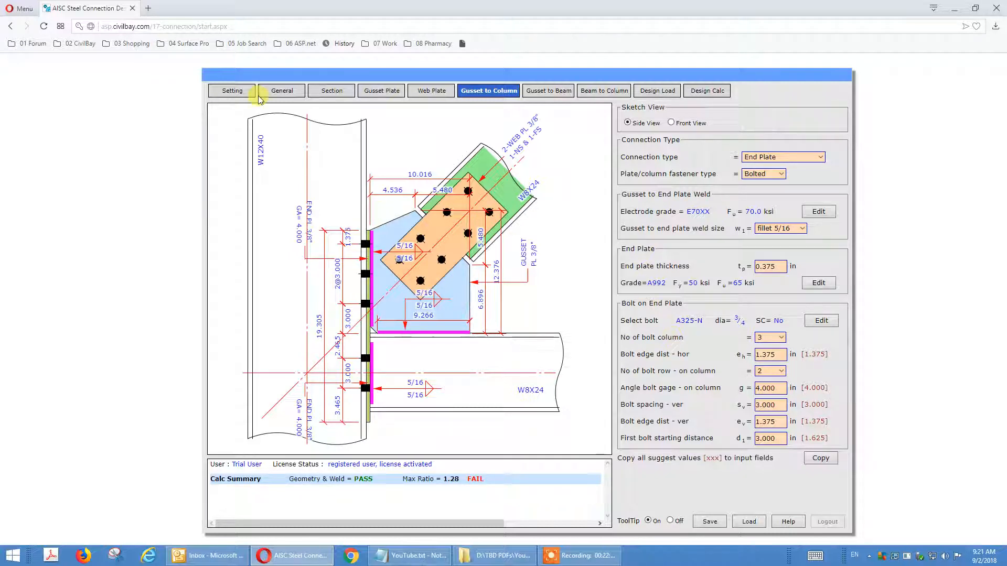
- Examine the illustrated connection types for a W shape brace, from blocked flanges and web plates to clip angles
click(282, 91)
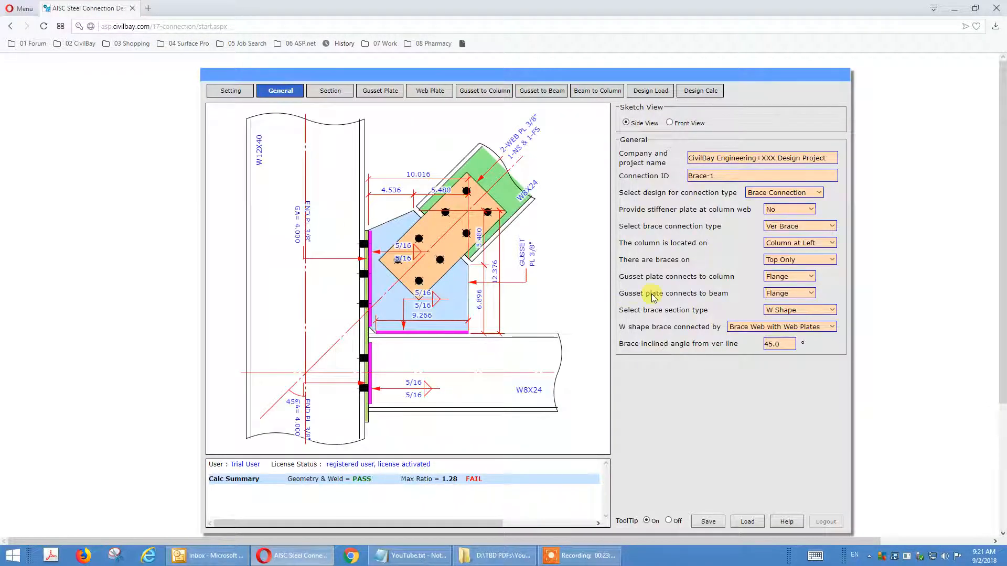
mouse_move(733, 334)
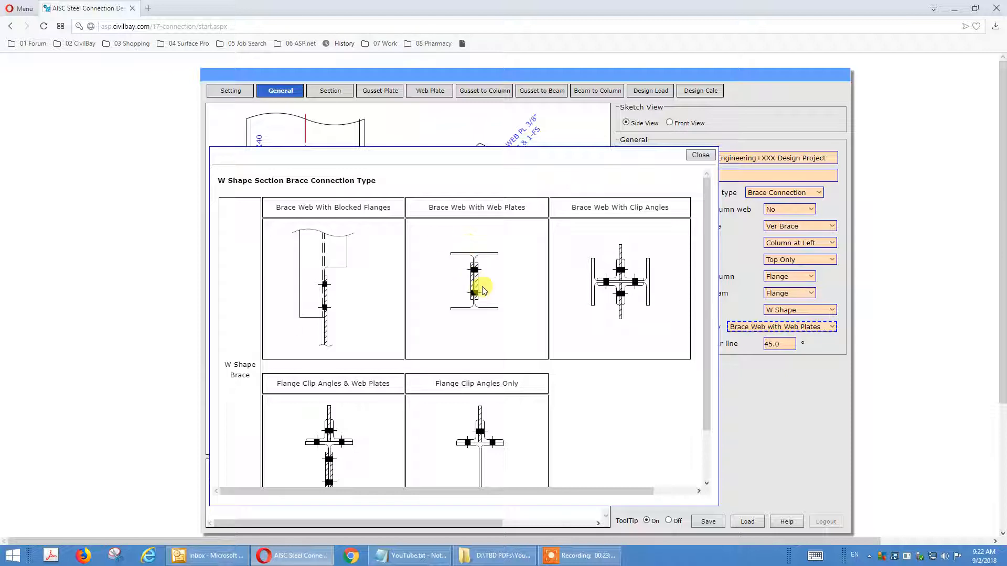
click(577, 393)
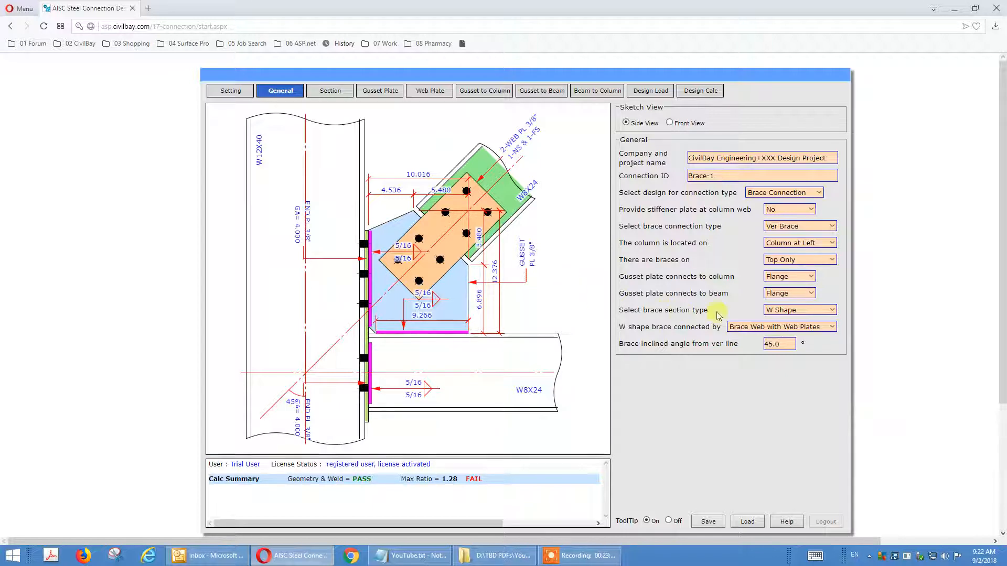
- Set the W shape brace to be connected by Brace Web with Clip Angles
click(740, 329)
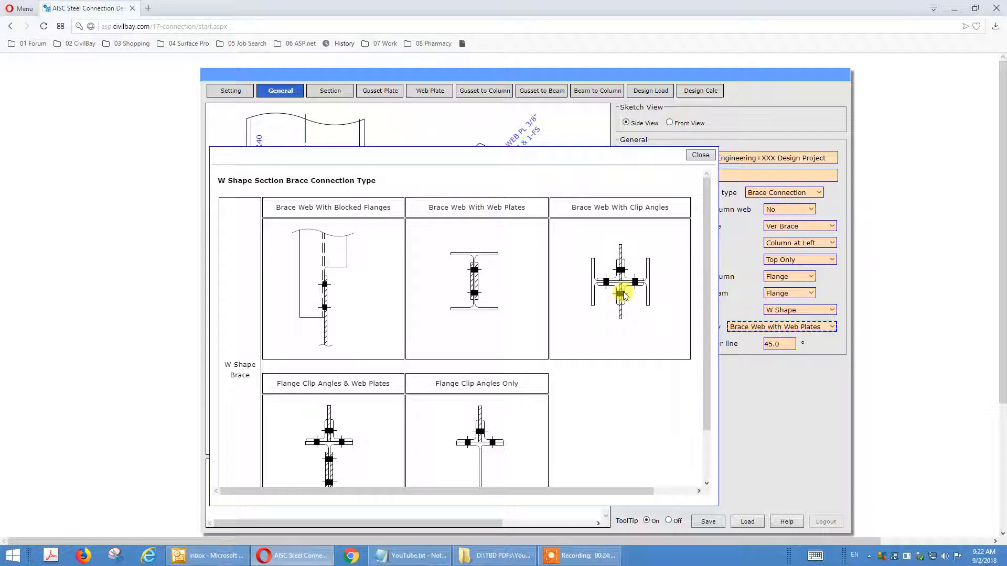
click(753, 402)
click(777, 328)
click(777, 374)
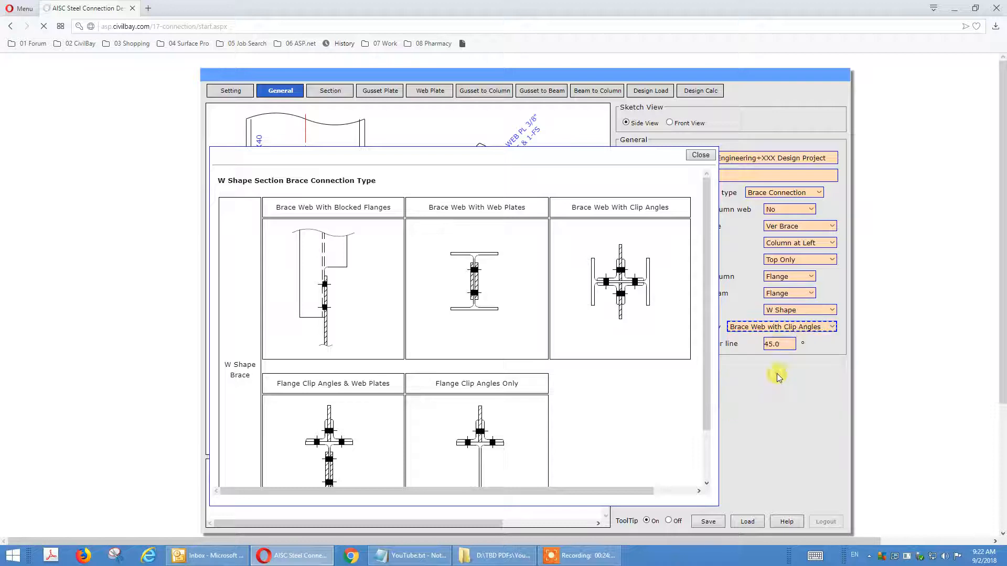
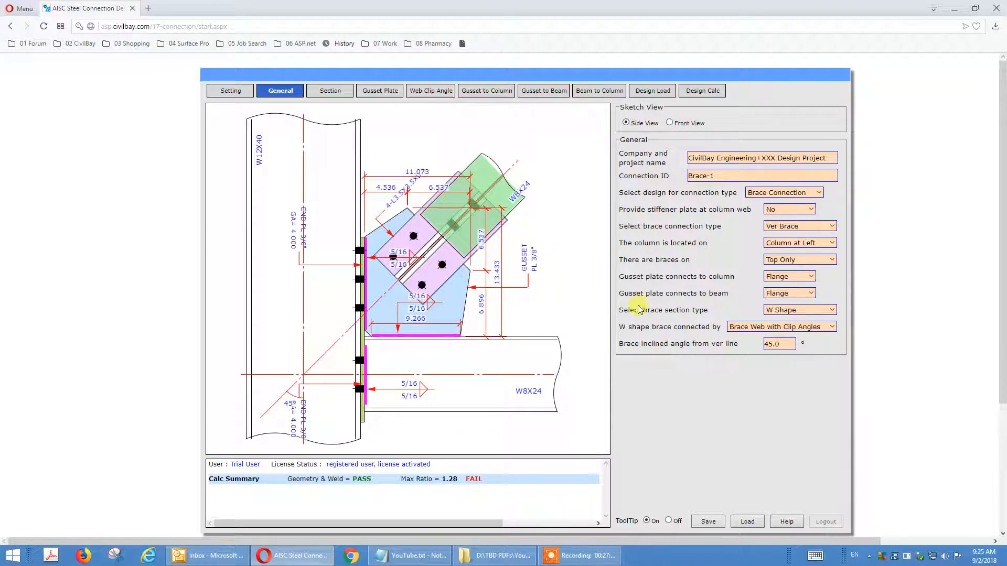
- Set the W shape brace connection to Flange Clip Angles & Web Plates after viewing the illustrated flange clip angle types
mouse_move(758, 330)
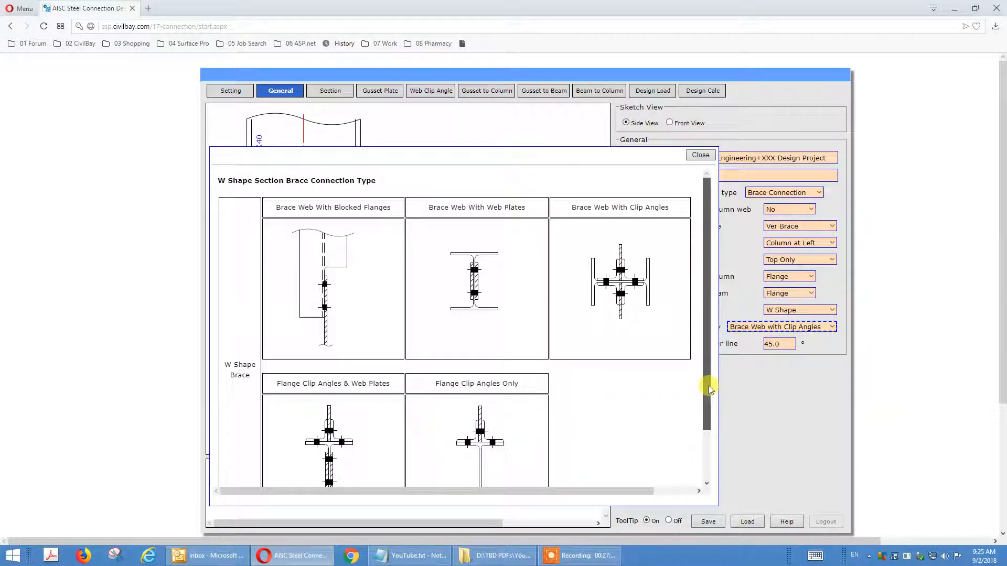
scroll(709, 385, down, 1)
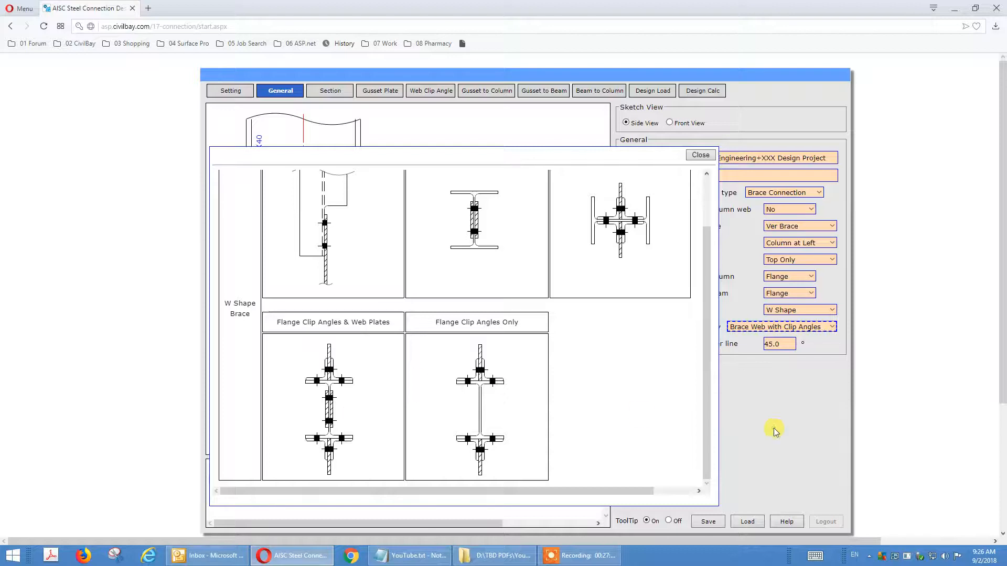
click(667, 384)
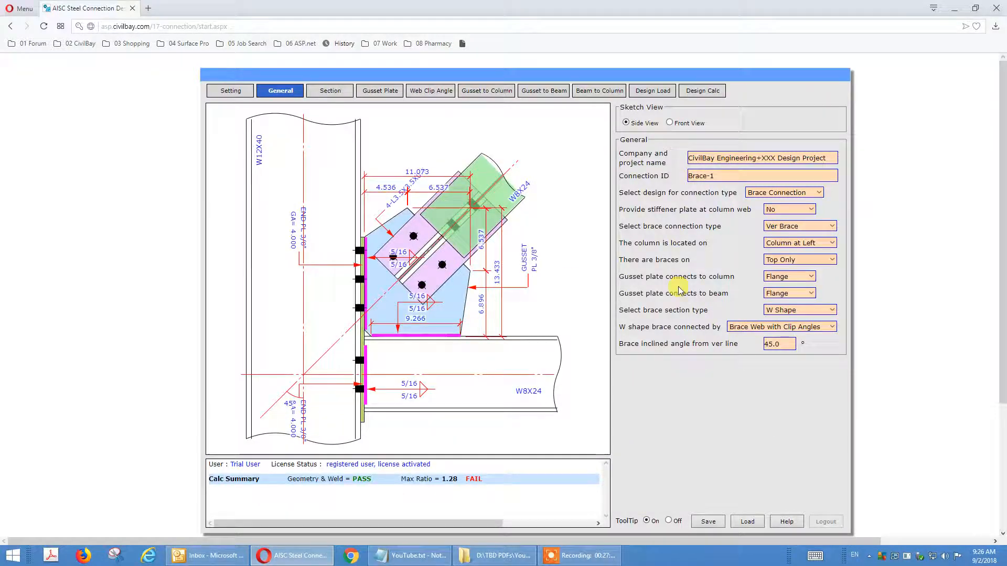
click(819, 324)
click(823, 326)
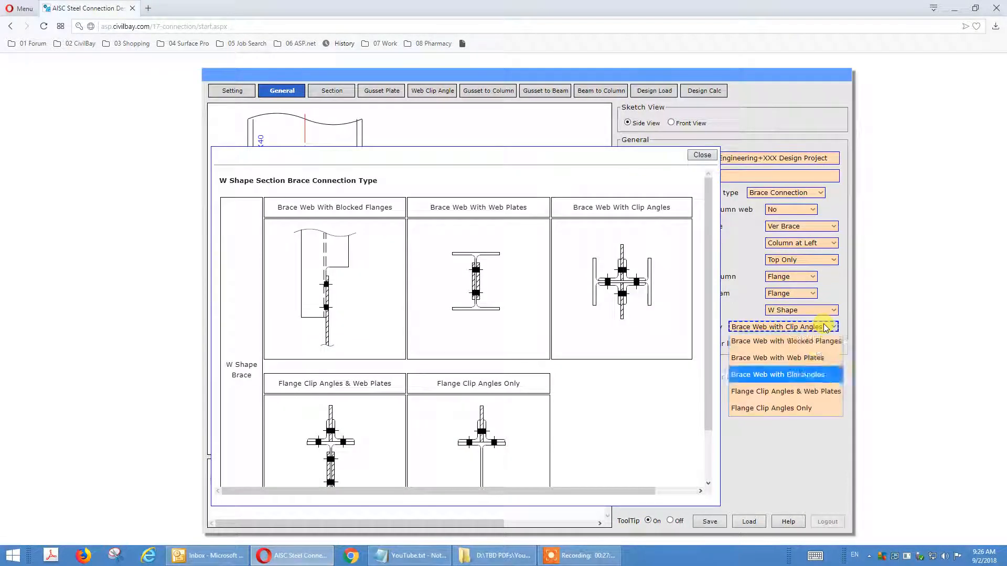
click(816, 390)
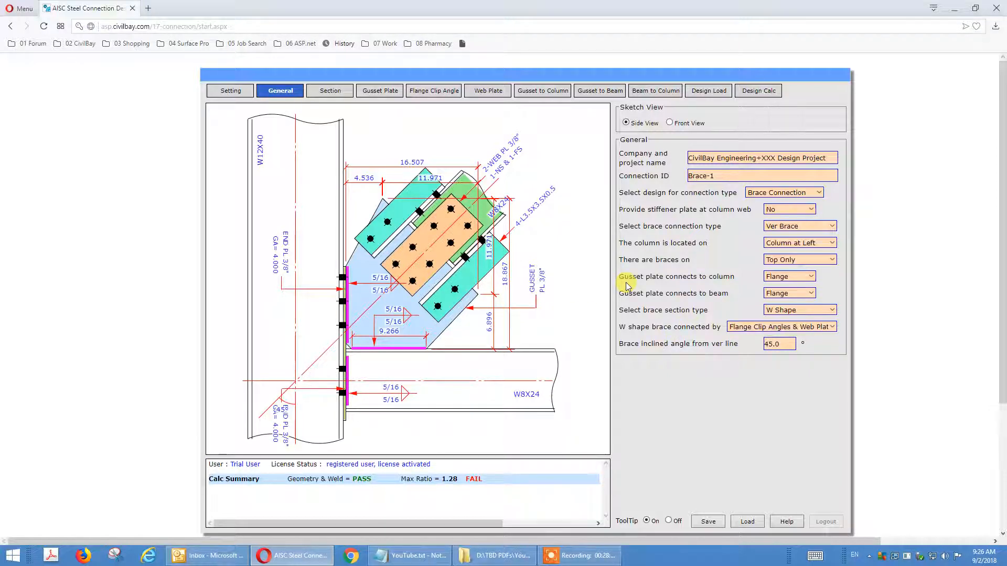
- Set the W shape brace connection to Flange Clip Angles Only and review the illustration of that connection type
click(817, 327)
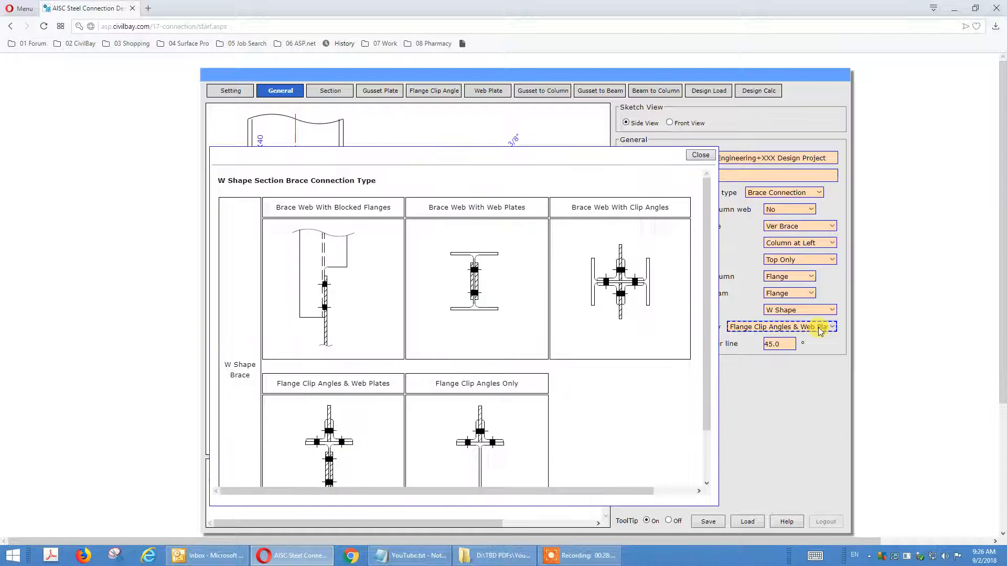
click(818, 327)
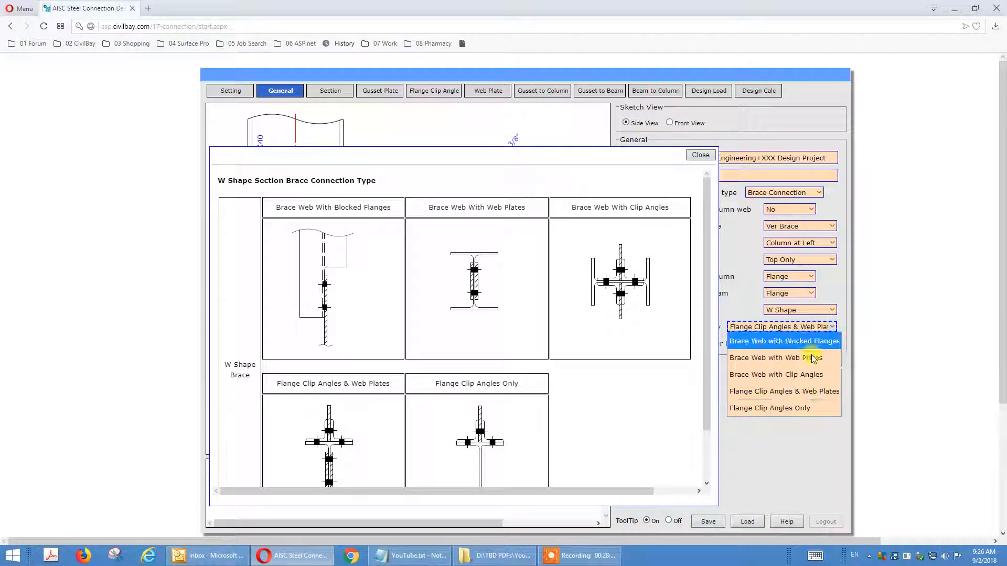
click(801, 408)
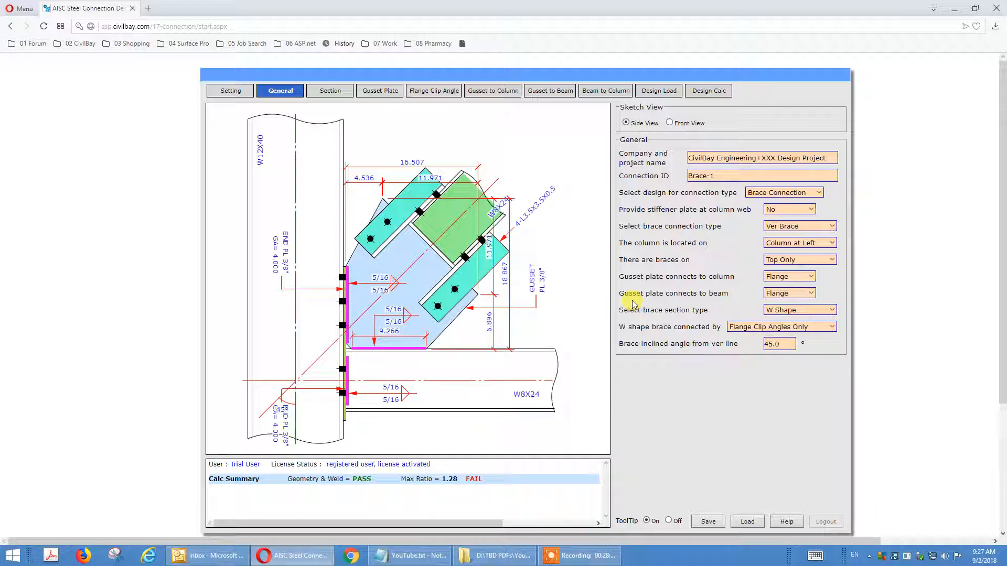
click(753, 327)
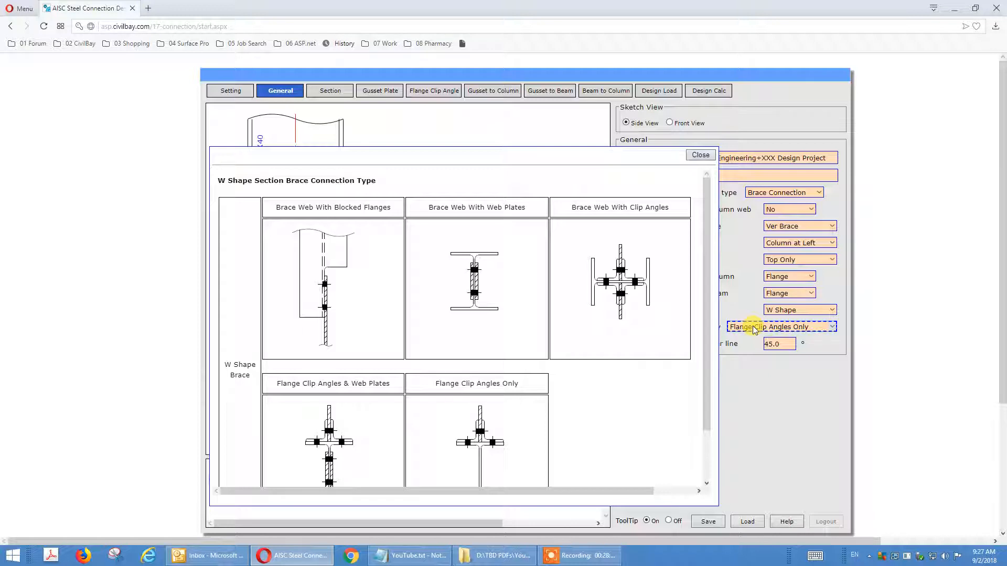
click(783, 402)
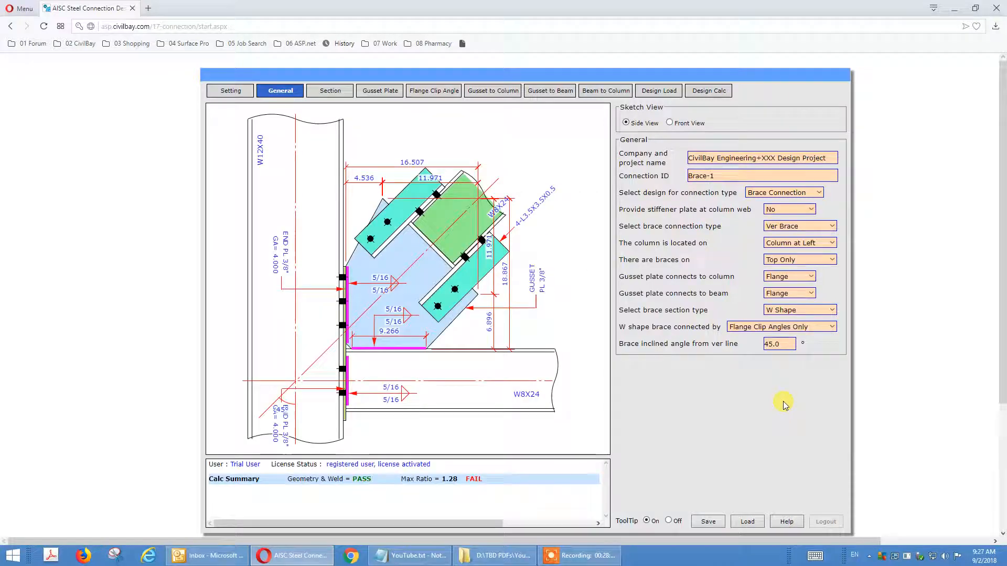
click(779, 329)
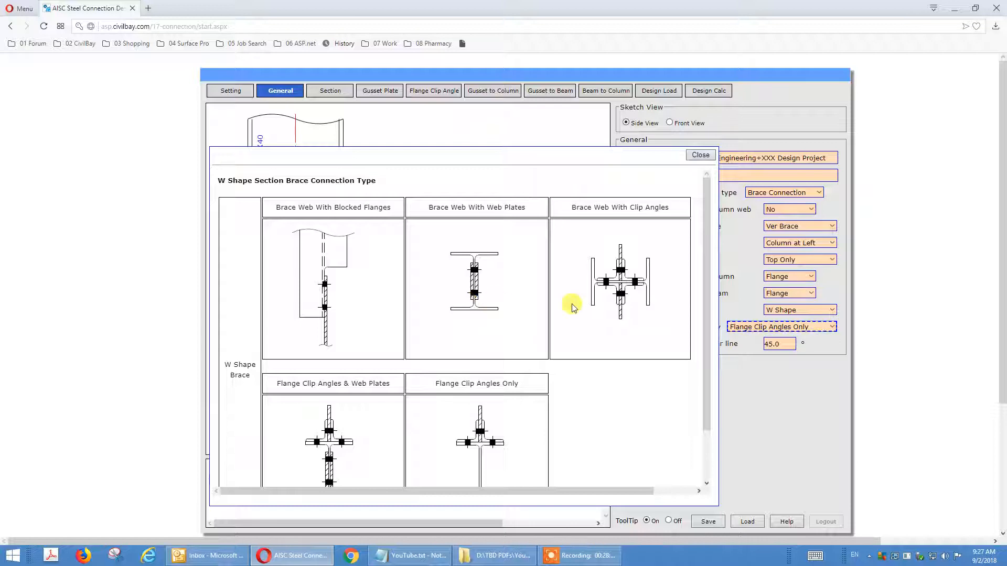
drag(705, 365, 706, 425)
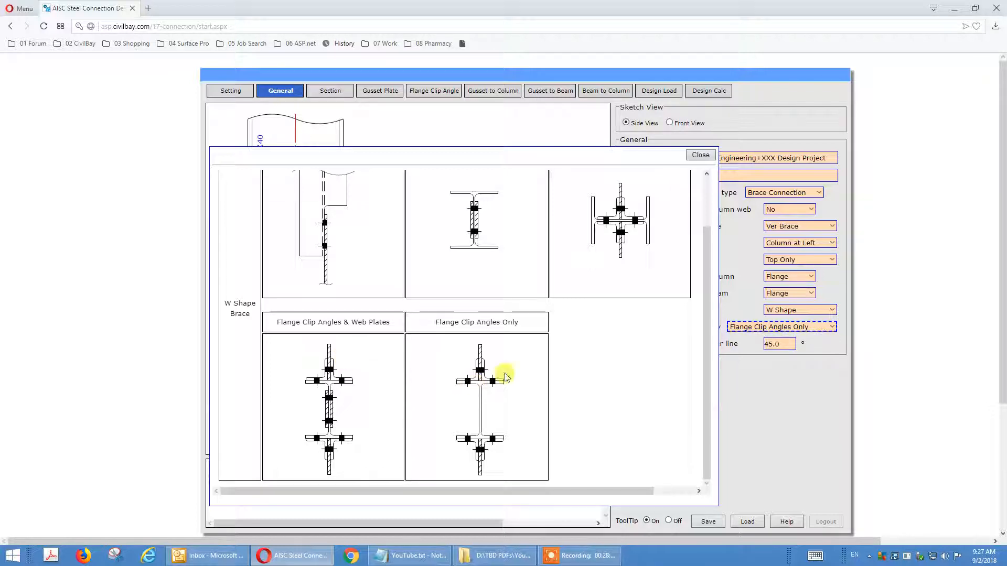
click(759, 438)
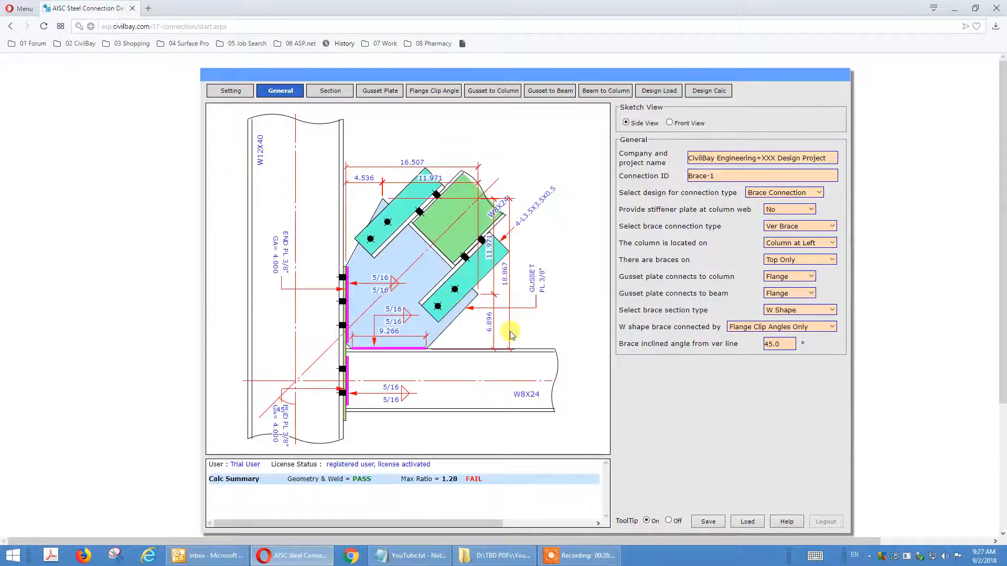
- Change the brace section type to WT Shape and position the brace in front of the gusset
click(803, 309)
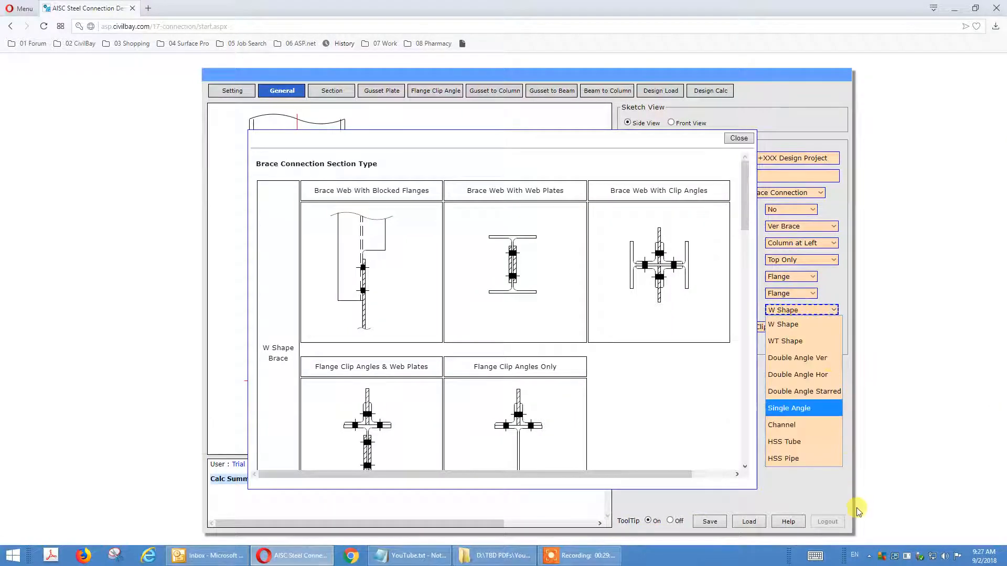
click(855, 506)
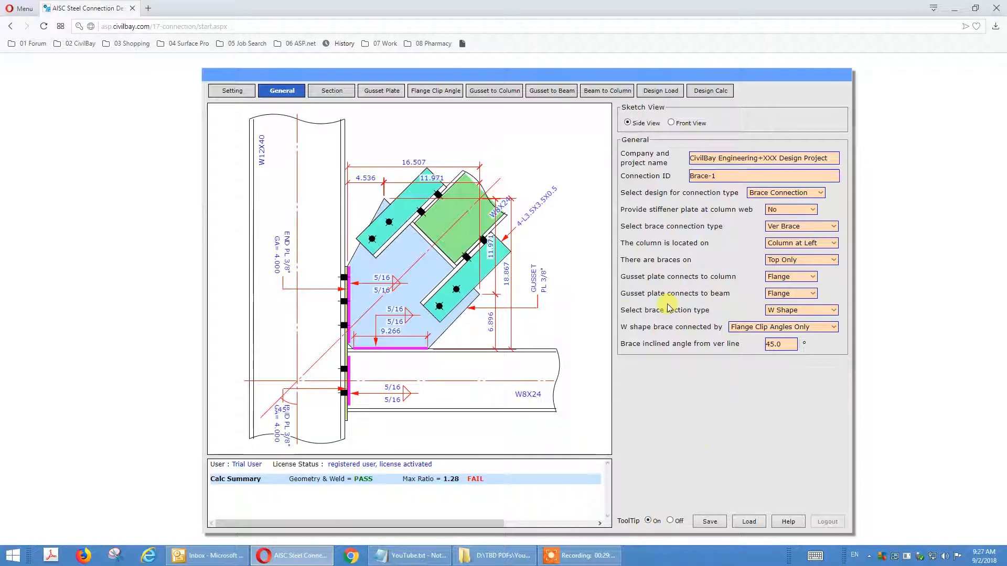
click(791, 314)
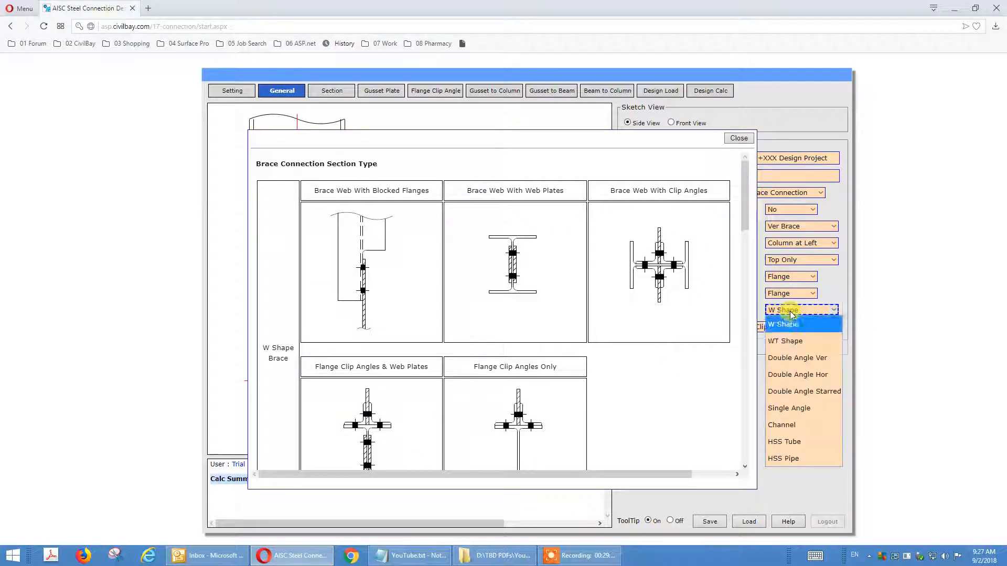
click(792, 339)
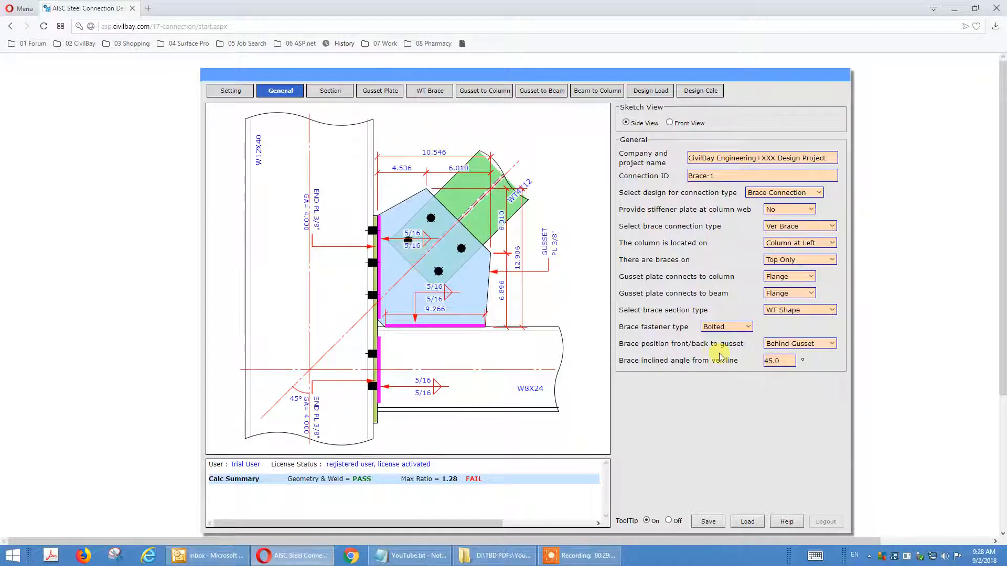
click(792, 348)
click(799, 353)
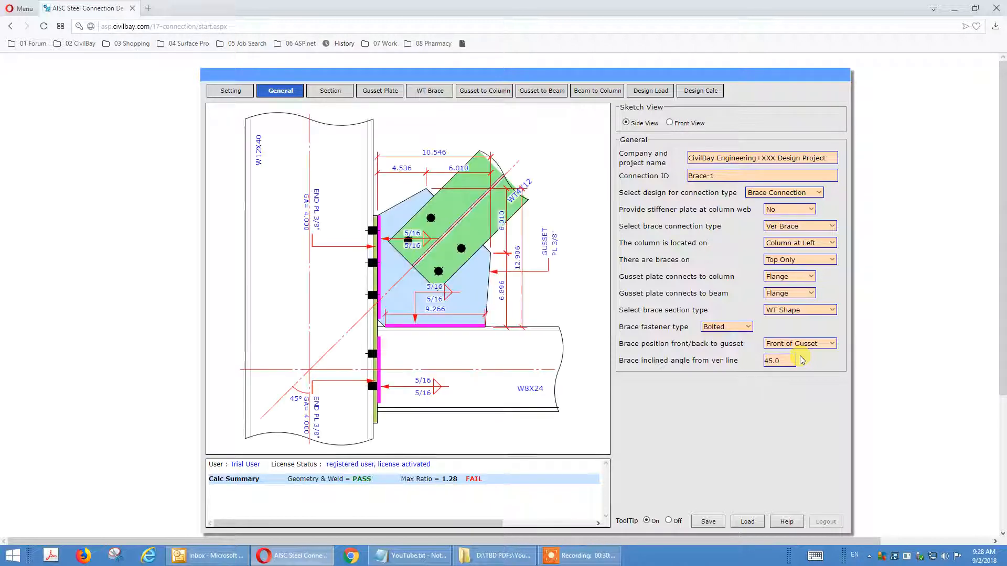
- Examine the illustrated brace section types for WT shape, double angle vertical, horizontal and starred, and single angle braces
click(806, 310)
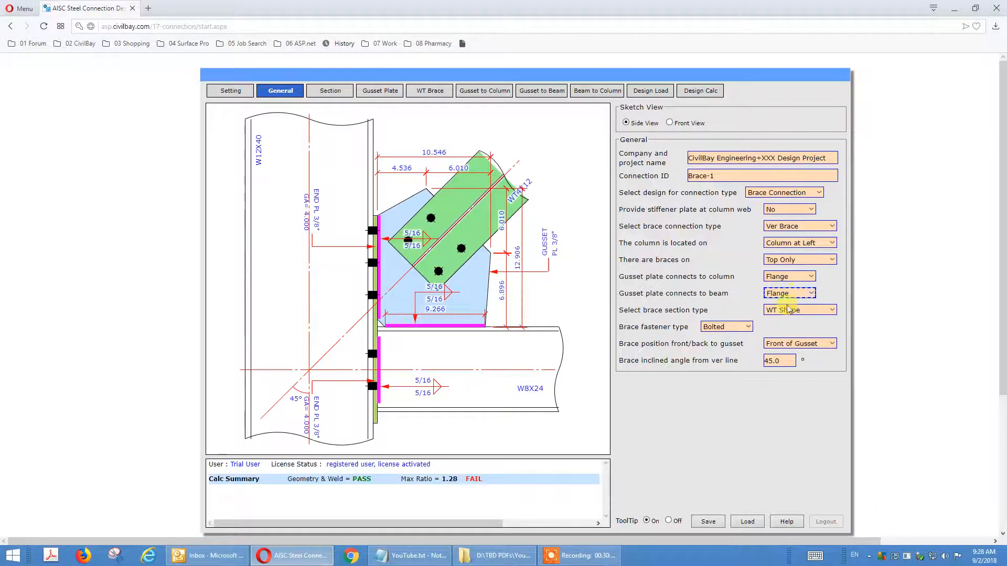
mouse_move(776, 309)
drag(742, 212, 751, 267)
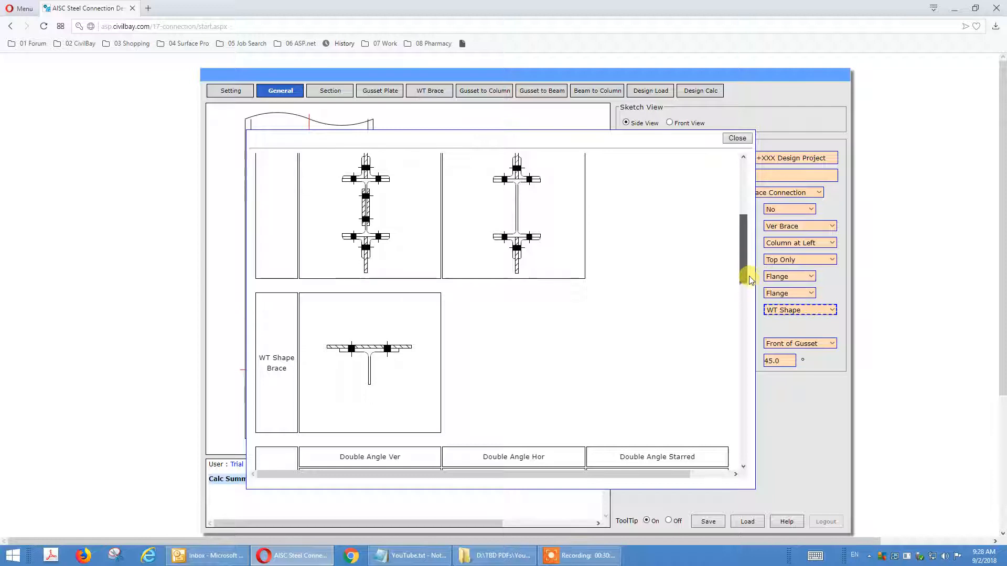
scroll(745, 274, down, 3)
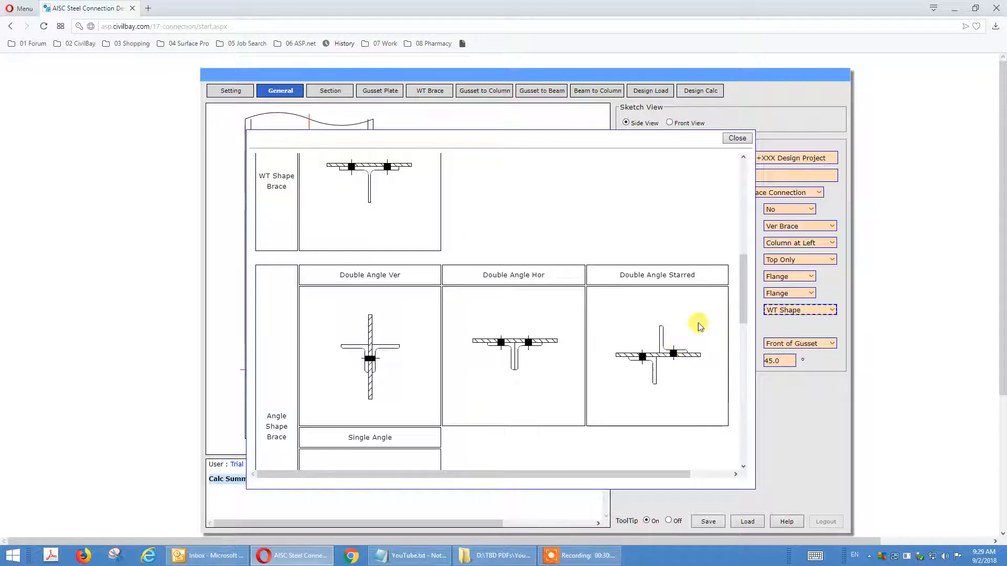
scroll(744, 321, down, 1)
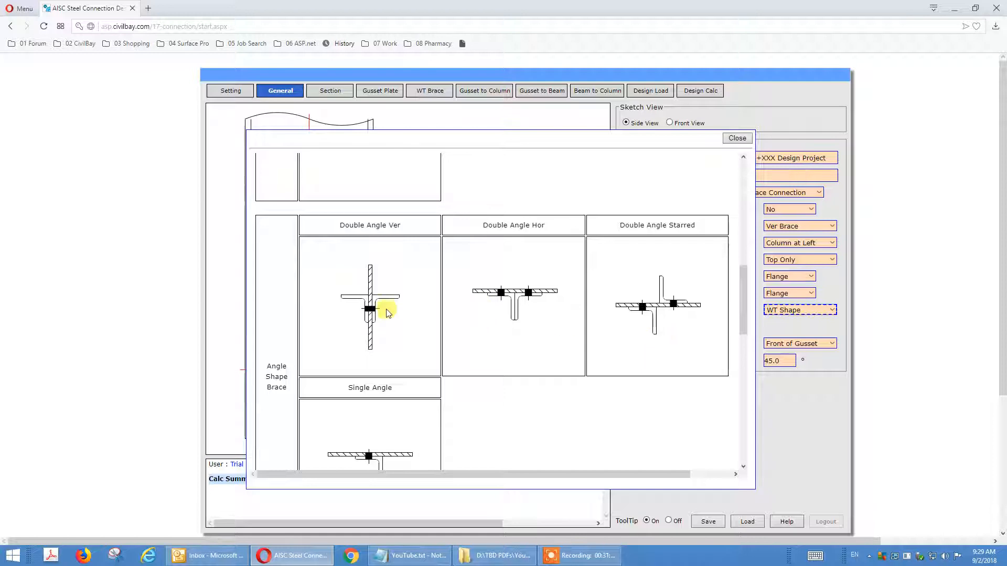
drag(743, 301, 742, 286)
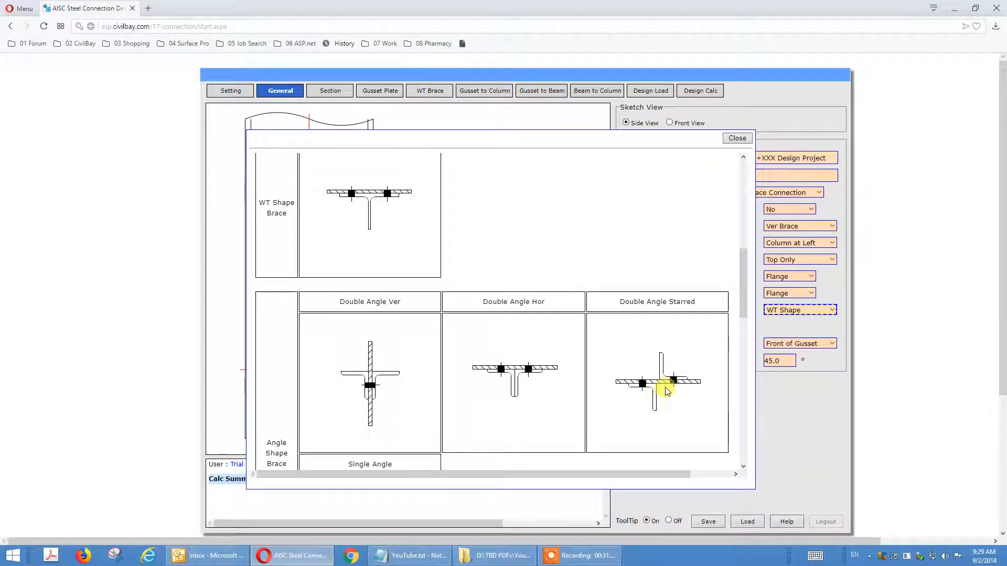
scroll(746, 313, down, 2)
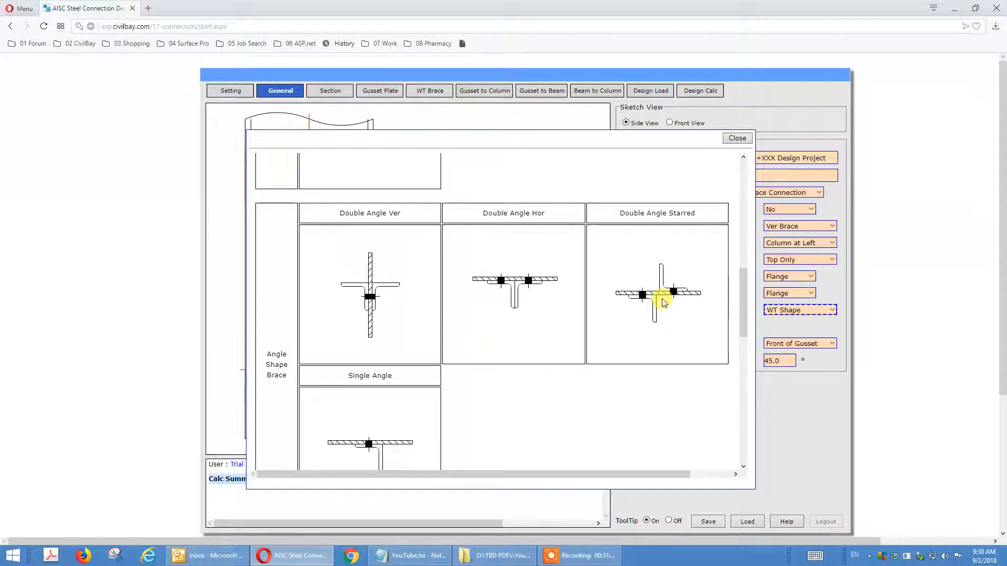
drag(742, 317, 742, 320)
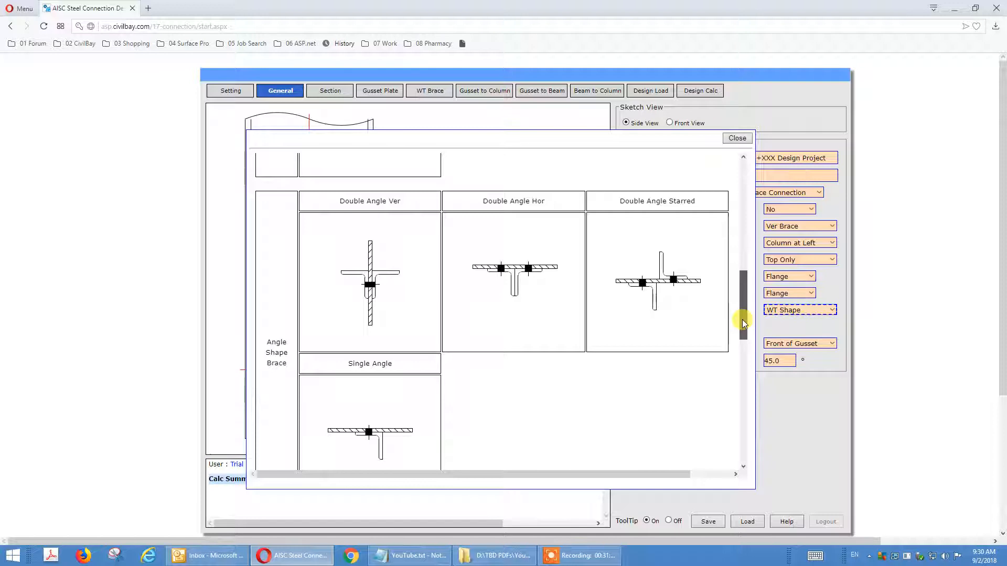
drag(743, 322, 741, 337)
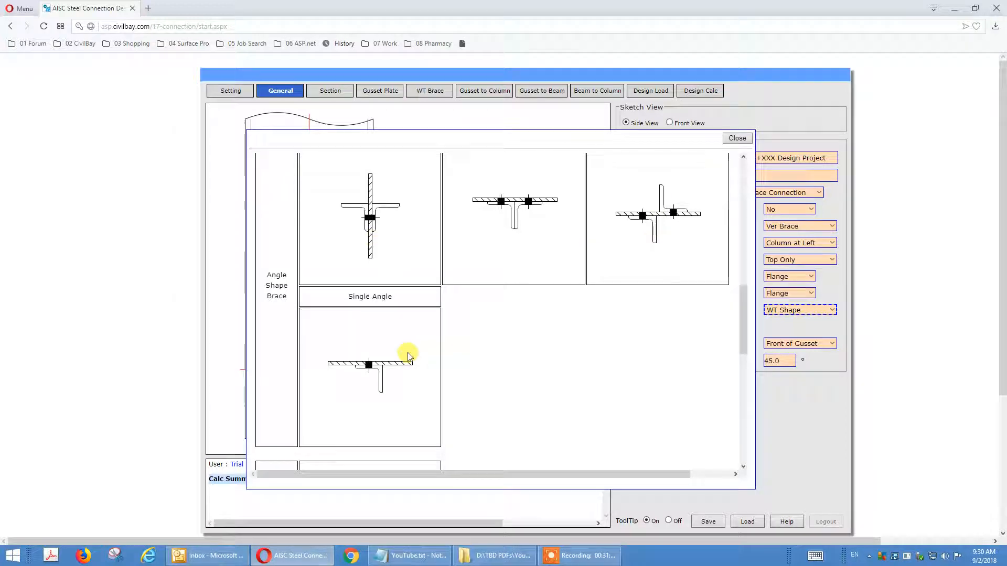
mouse_move(743, 338)
mouse_down()
mouse_move(744, 372)
mouse_move(744, 254)
mouse_up()
click(736, 139)
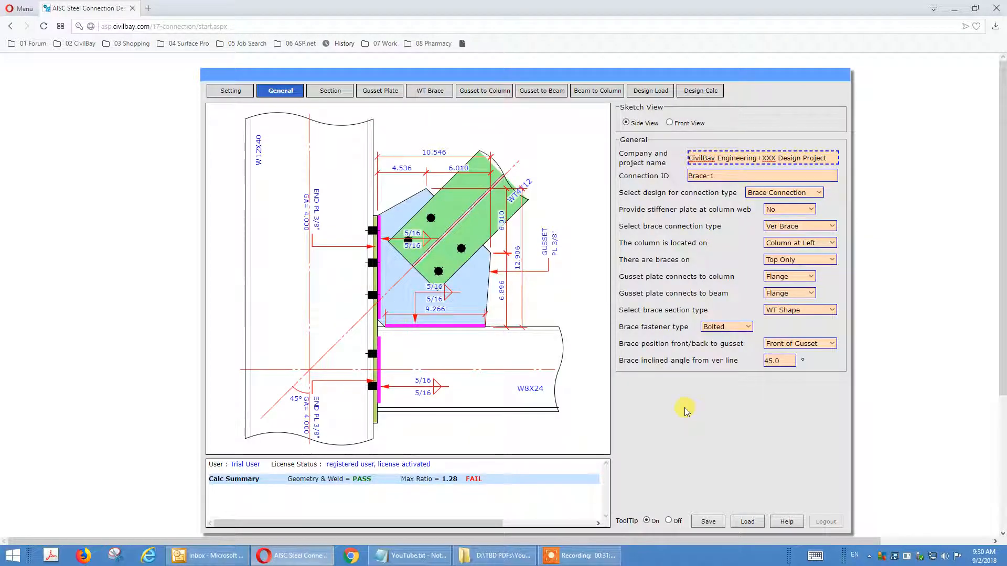
- Change the brace section type to Double Angle Ver
click(833, 310)
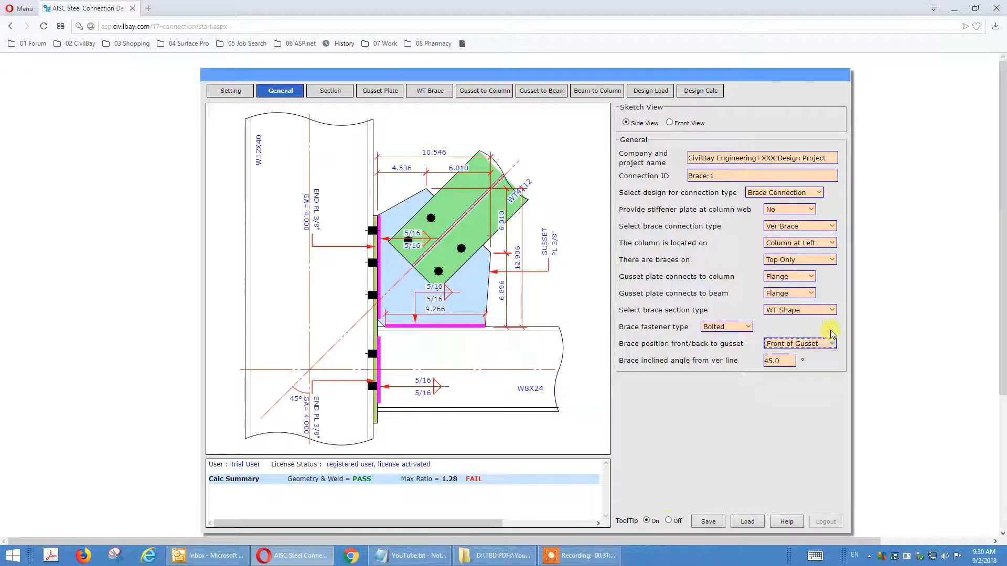
click(827, 309)
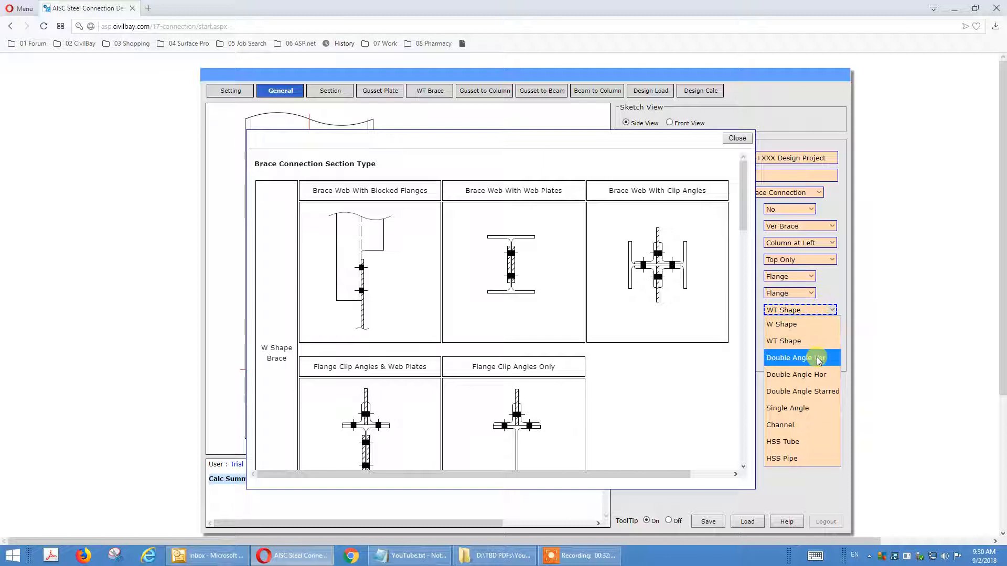
click(819, 358)
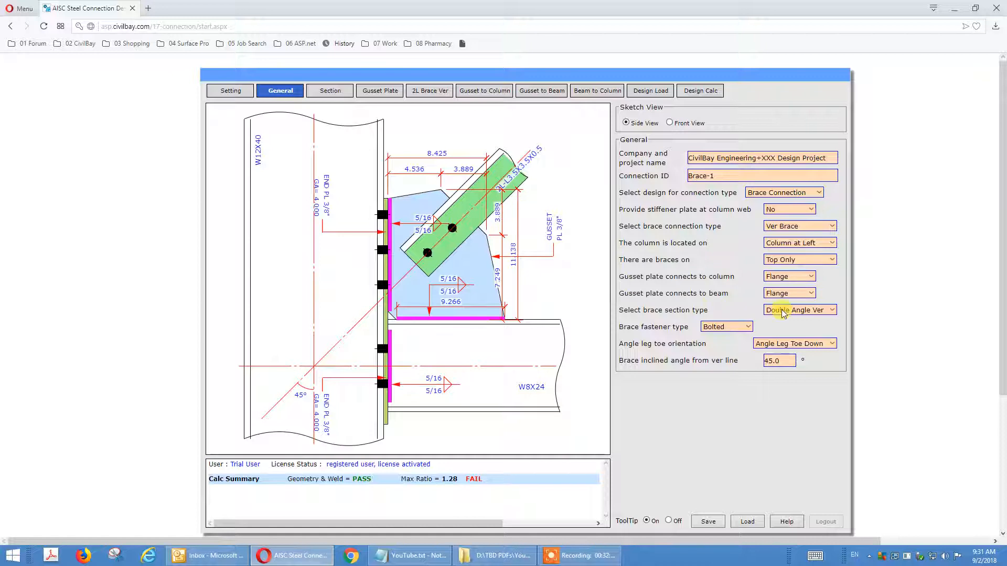
- Change the brace section type to Double Angle Hor and position the brace behind the gusset
click(797, 311)
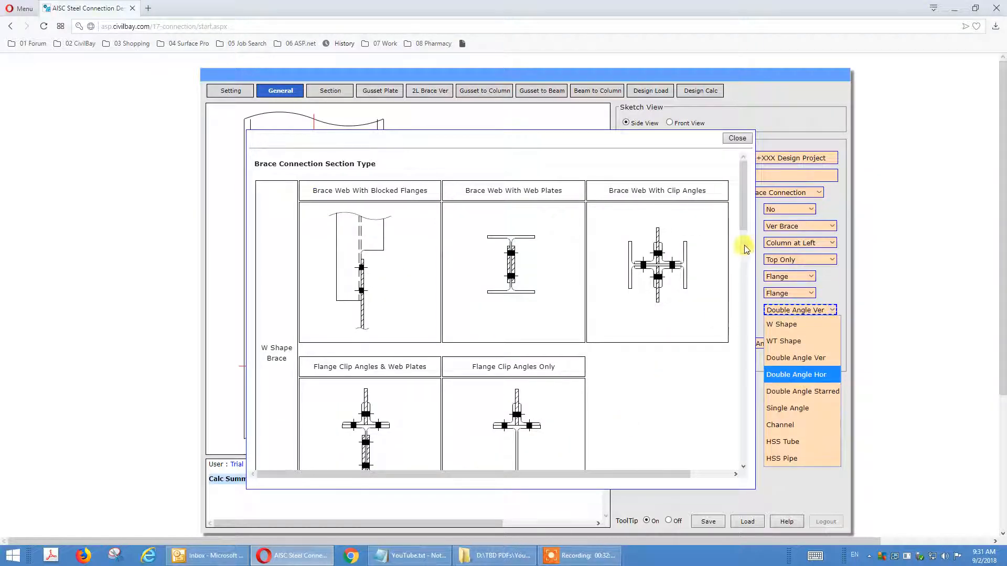
drag(744, 222, 744, 317)
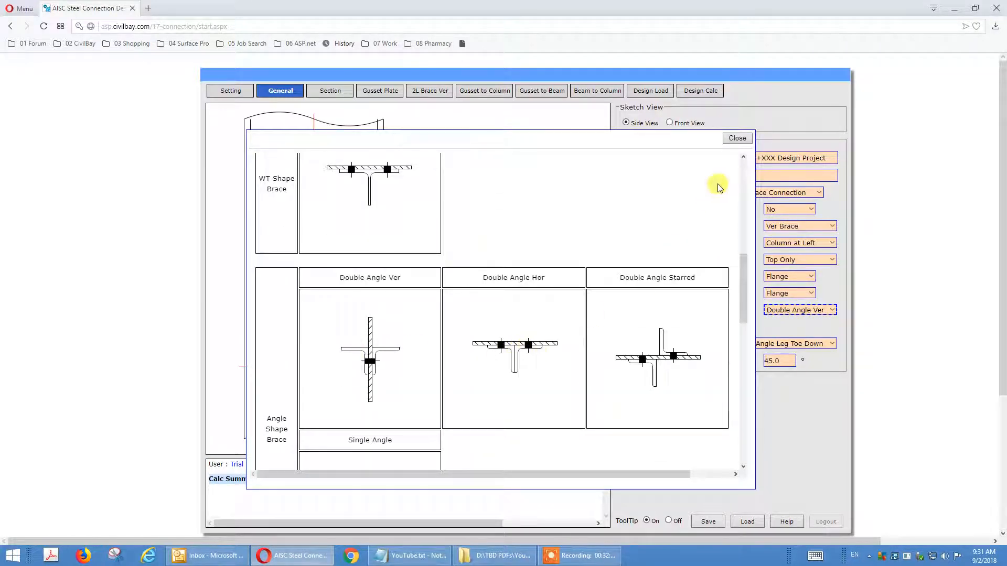
click(737, 138)
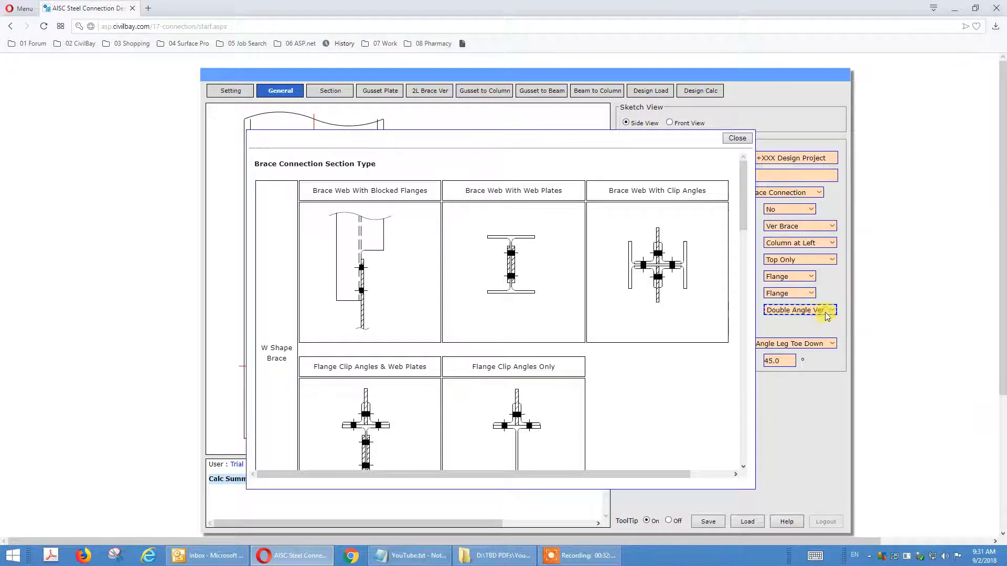
click(826, 316)
click(781, 373)
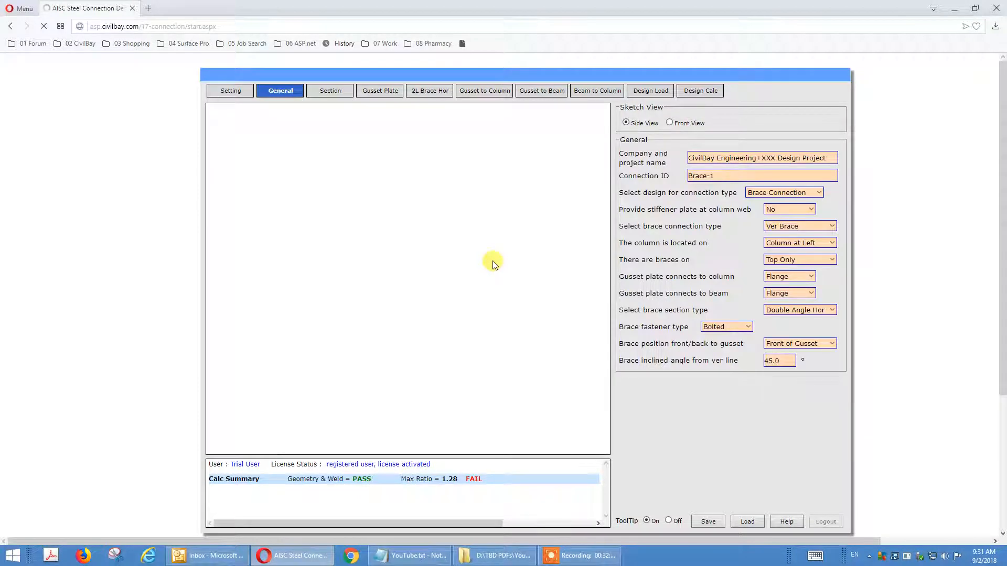
click(830, 344)
click(821, 372)
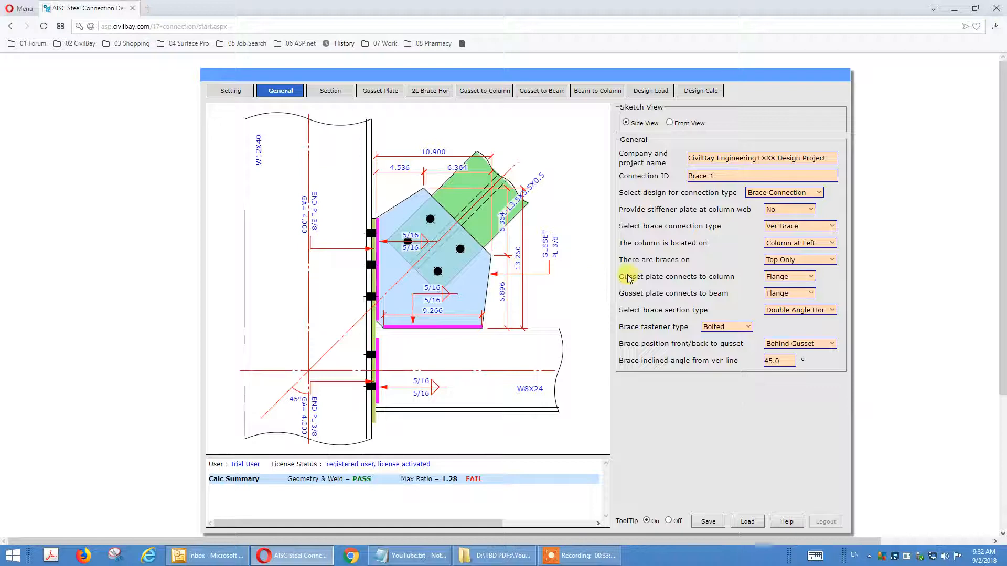
- Review the illustrated double angle brace sections and change the brace section type to Double Angle Starred
click(781, 311)
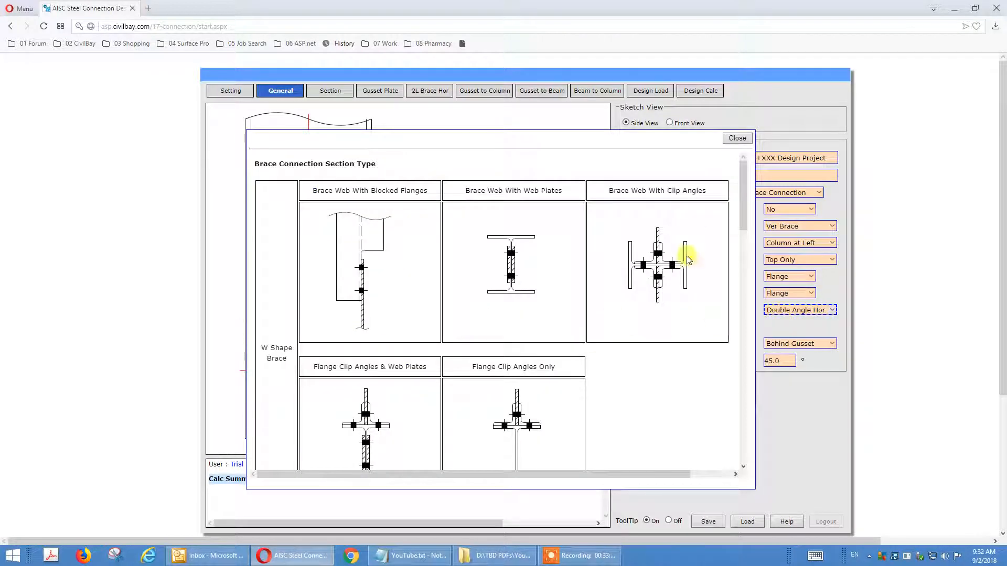
drag(741, 225, 733, 320)
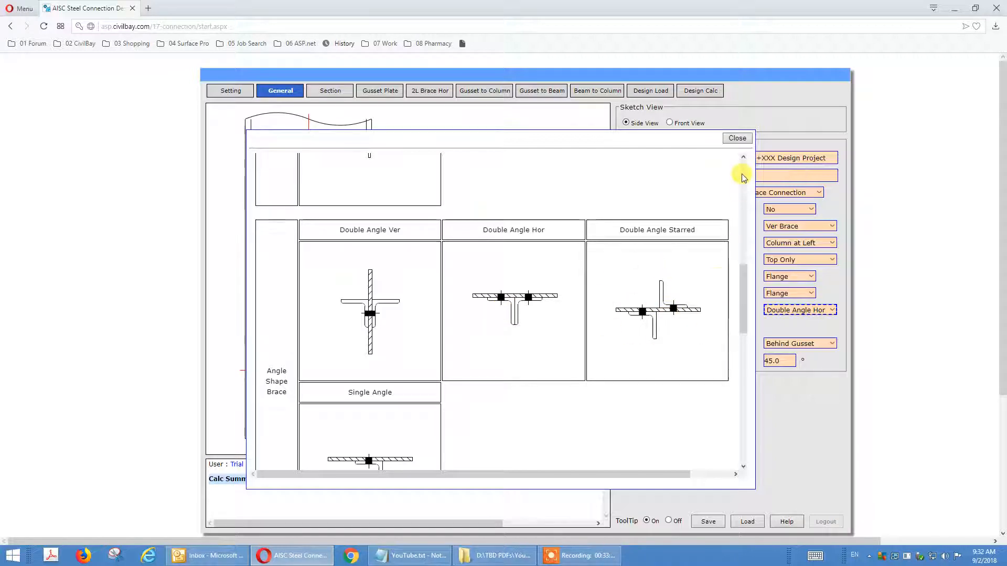
click(736, 139)
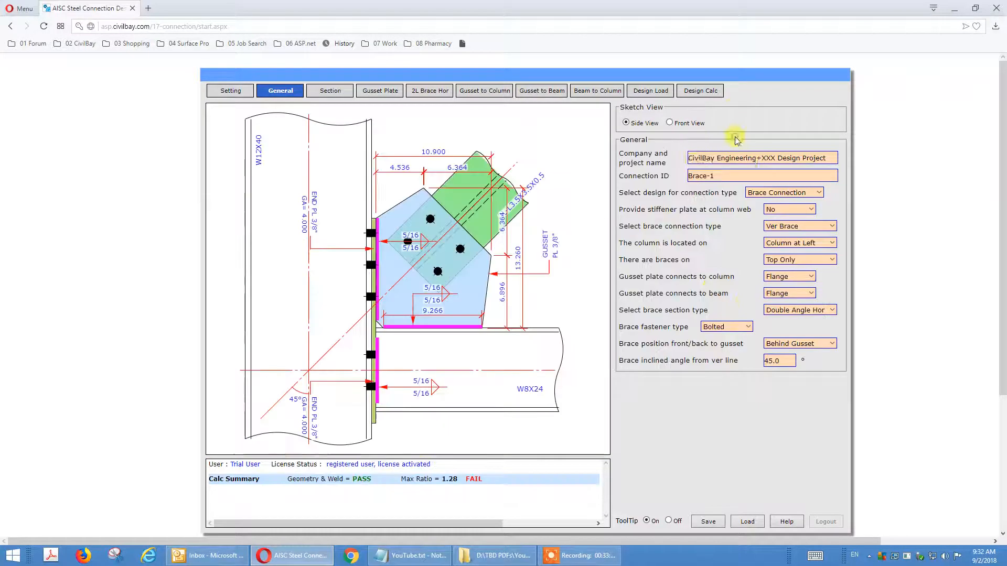
click(820, 310)
click(828, 390)
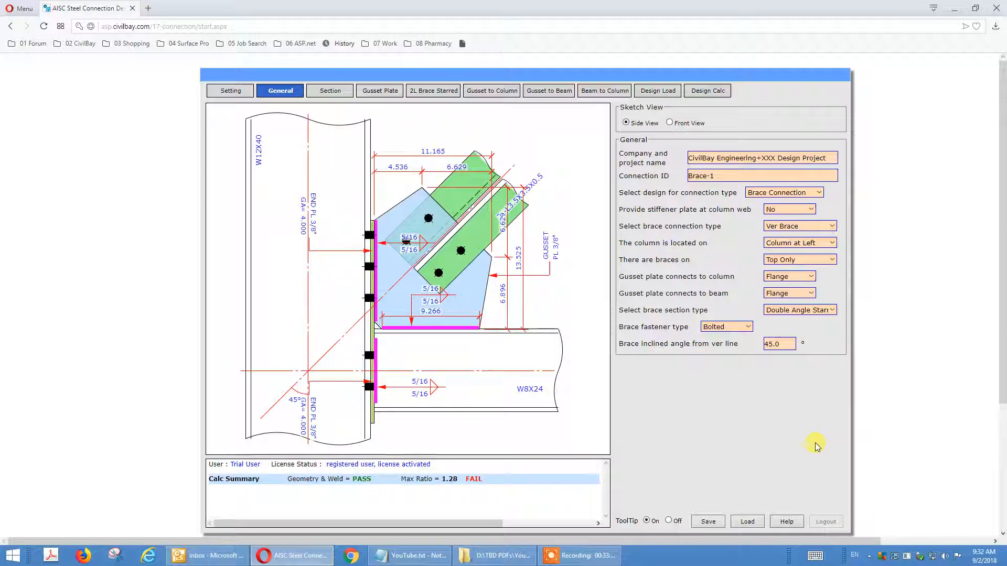
- Review the single angle brace illustration and change the brace section type to Single Angle
click(765, 312)
drag(744, 204, 745, 332)
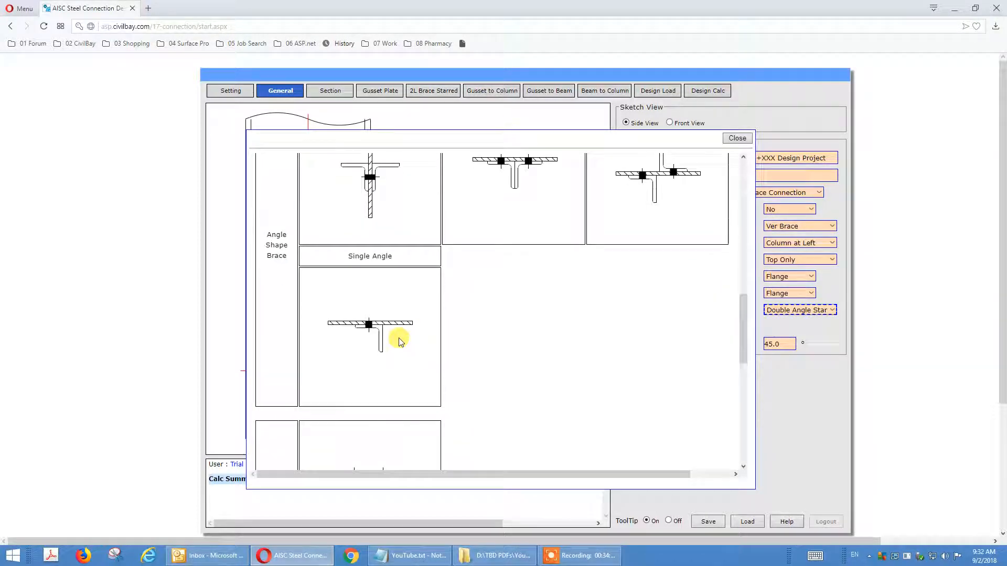
click(736, 138)
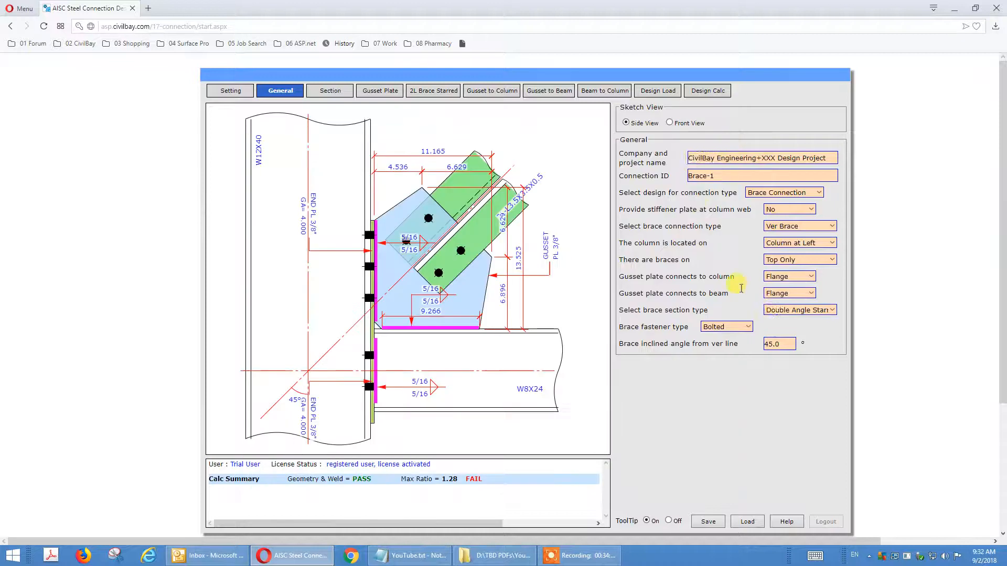
click(795, 310)
click(808, 310)
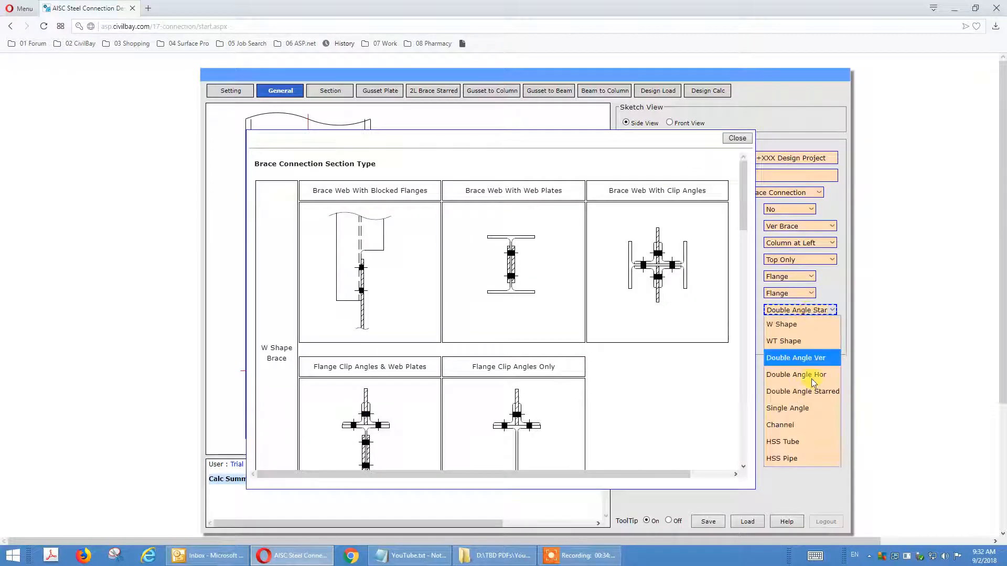
click(810, 412)
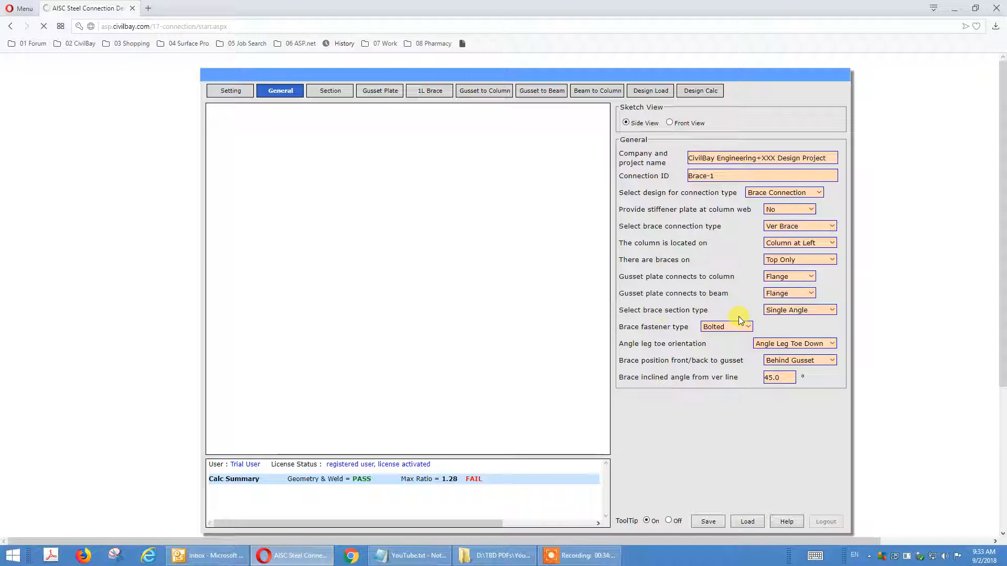
- Change the brace section type to Channel
click(818, 315)
click(824, 314)
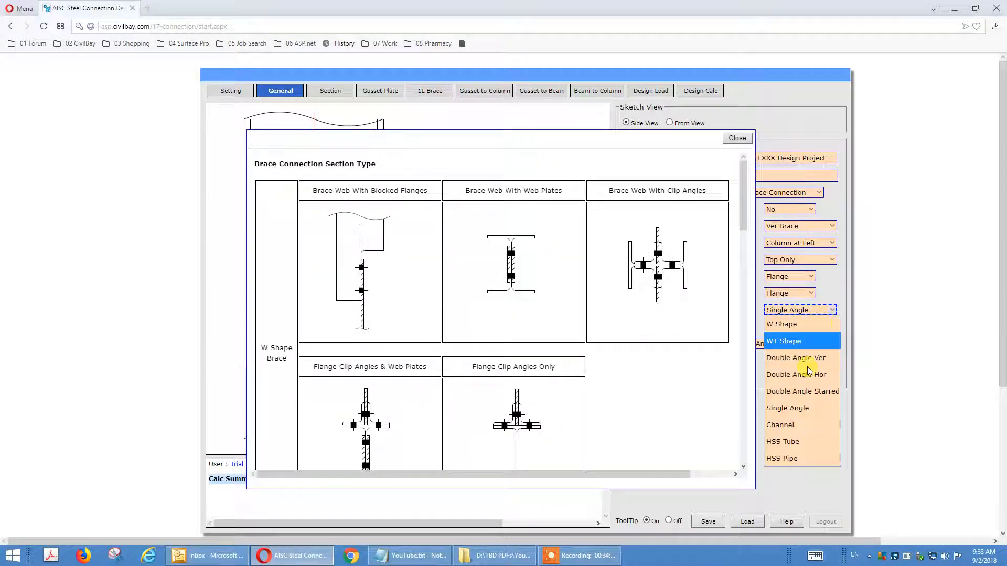
click(792, 430)
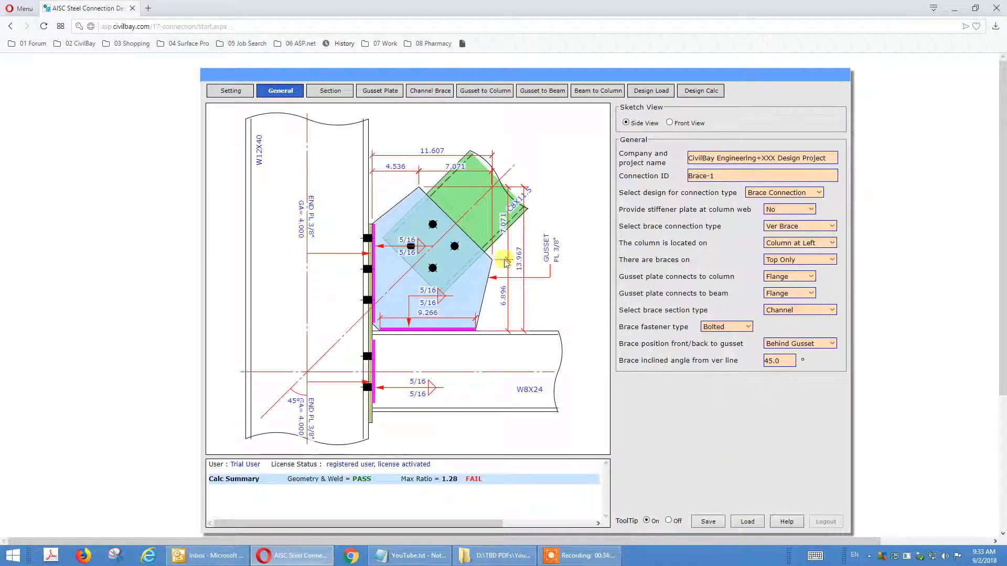
- Change the brace section type to HSS Tube
click(827, 313)
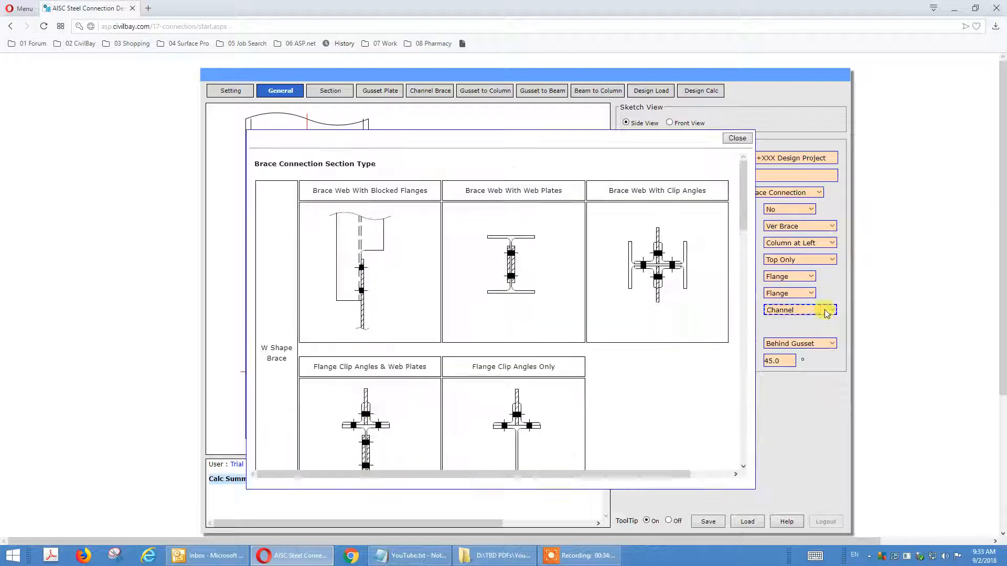
click(831, 312)
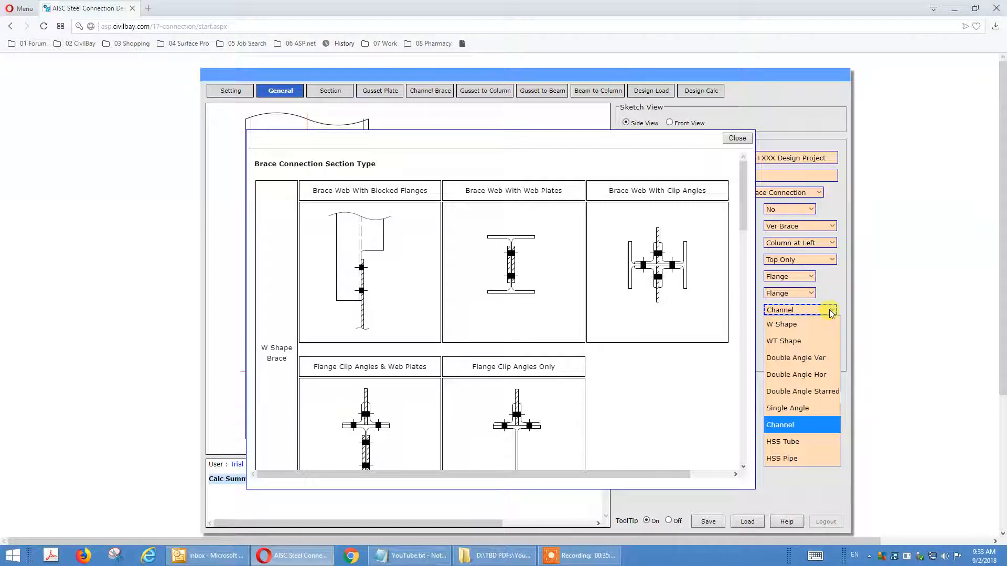
click(844, 289)
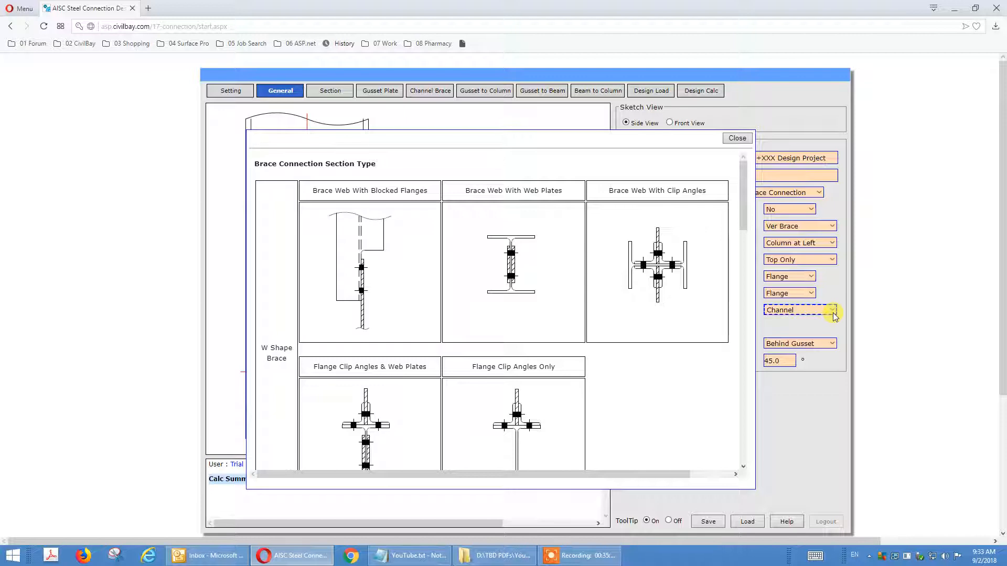
click(831, 309)
click(786, 442)
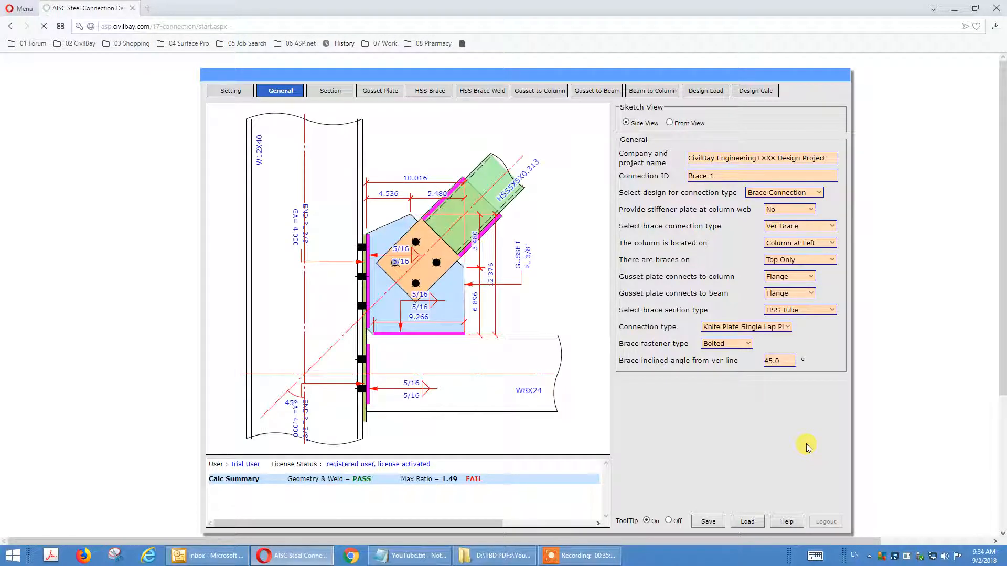
- Review the illustrated HSS brace connection types and set the HSS tube's connection type to Slotted Around Gusset
click(773, 328)
click(773, 328)
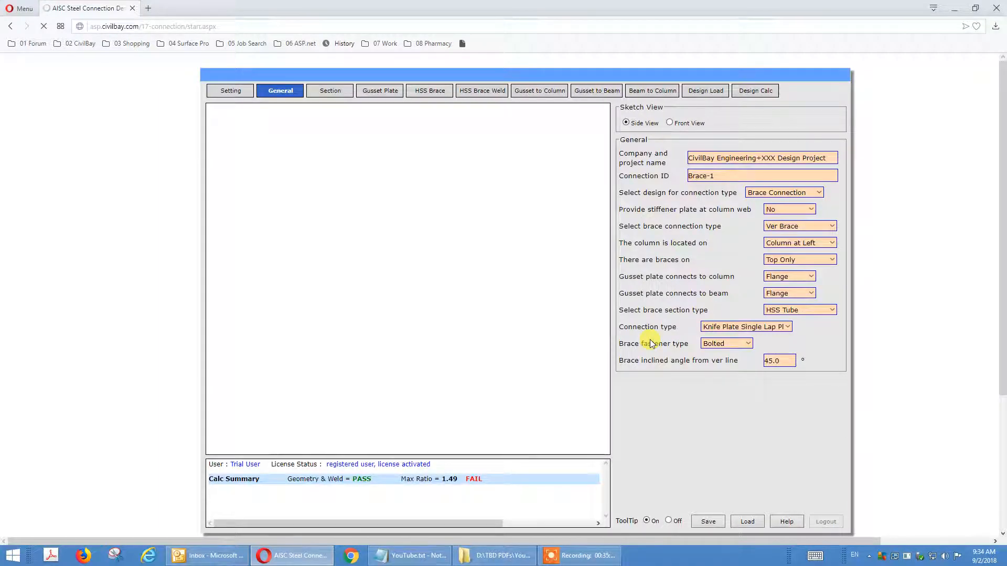
click(725, 326)
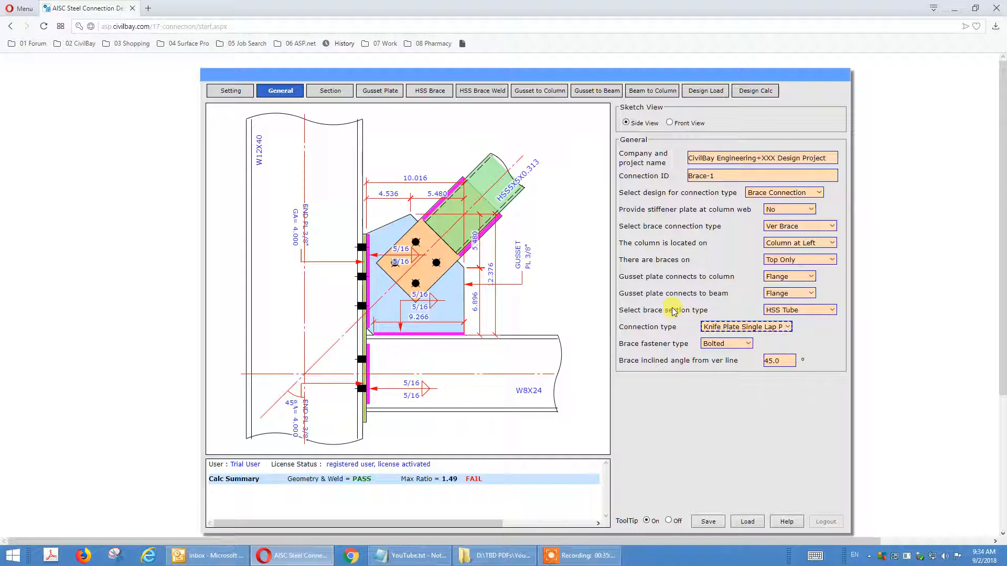
click(785, 313)
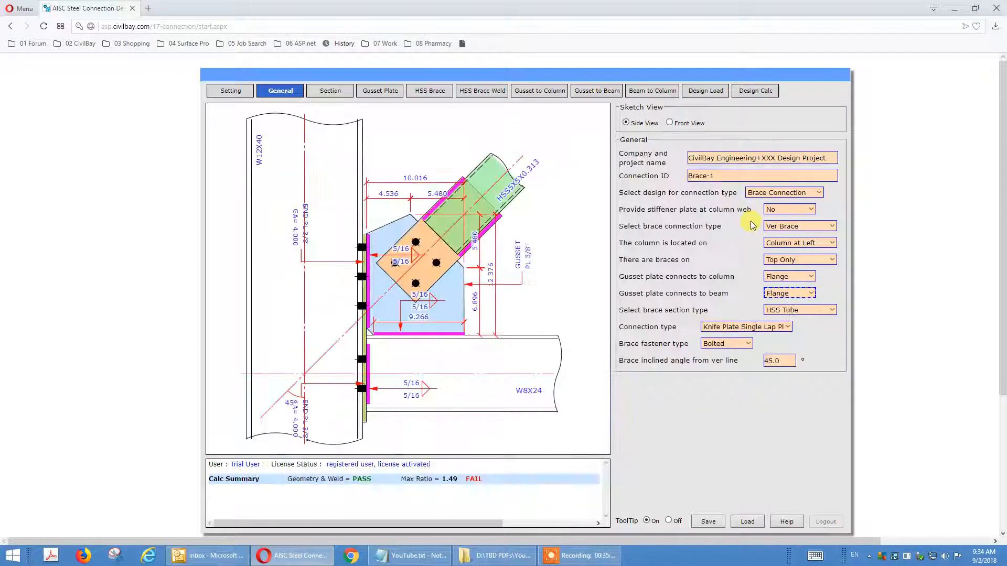
click(781, 294)
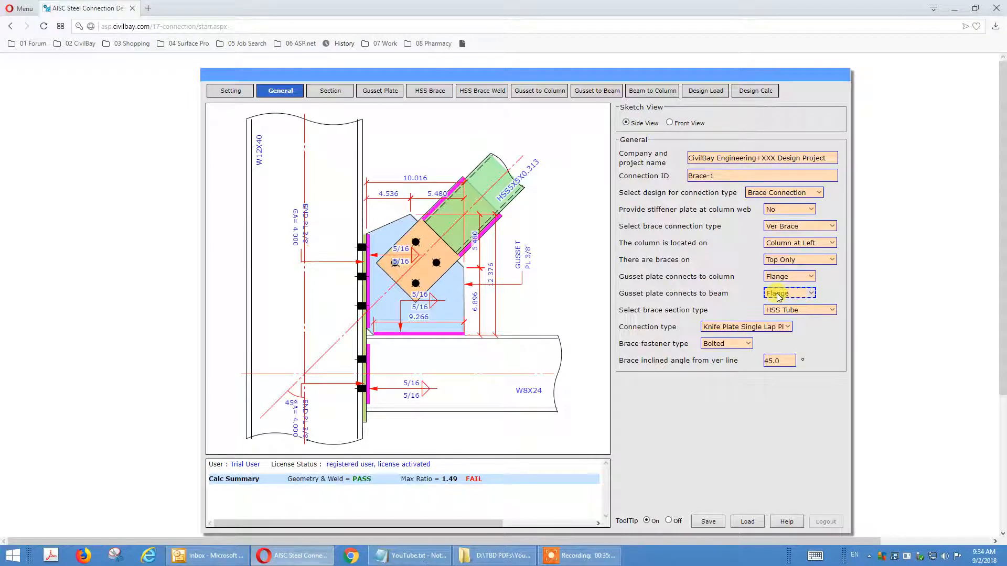
mouse_move(776, 311)
drag(744, 213, 741, 422)
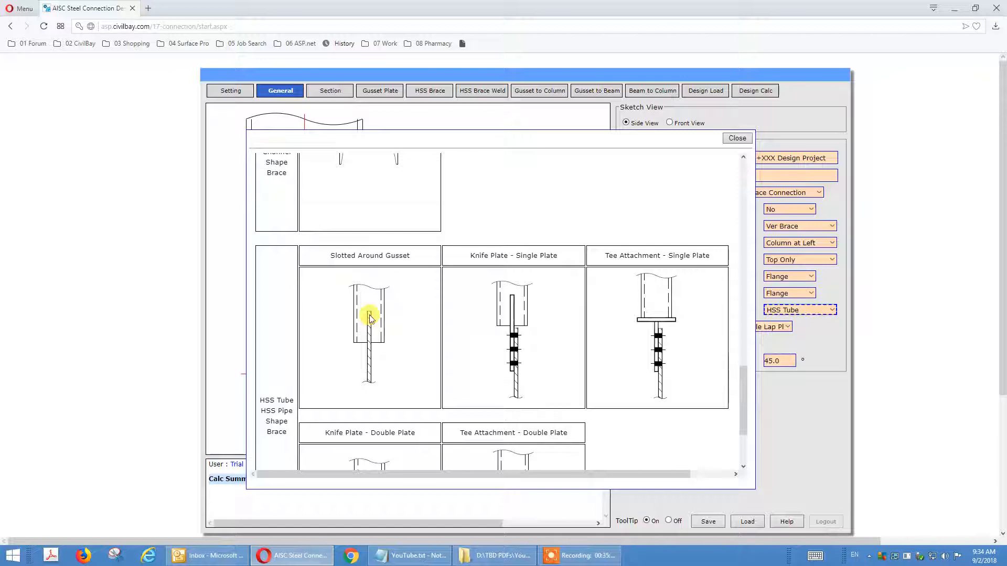
click(493, 366)
click(749, 327)
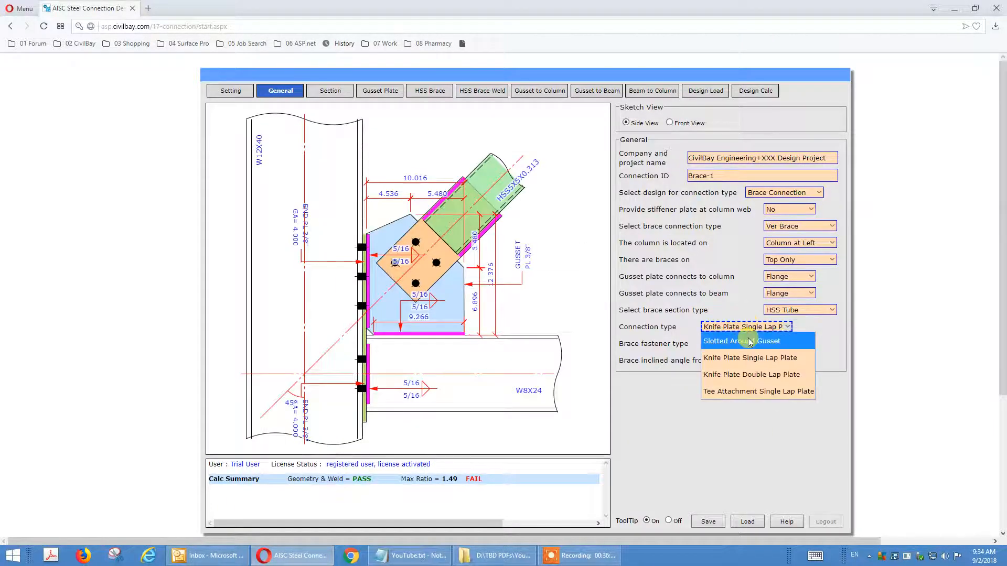
click(749, 339)
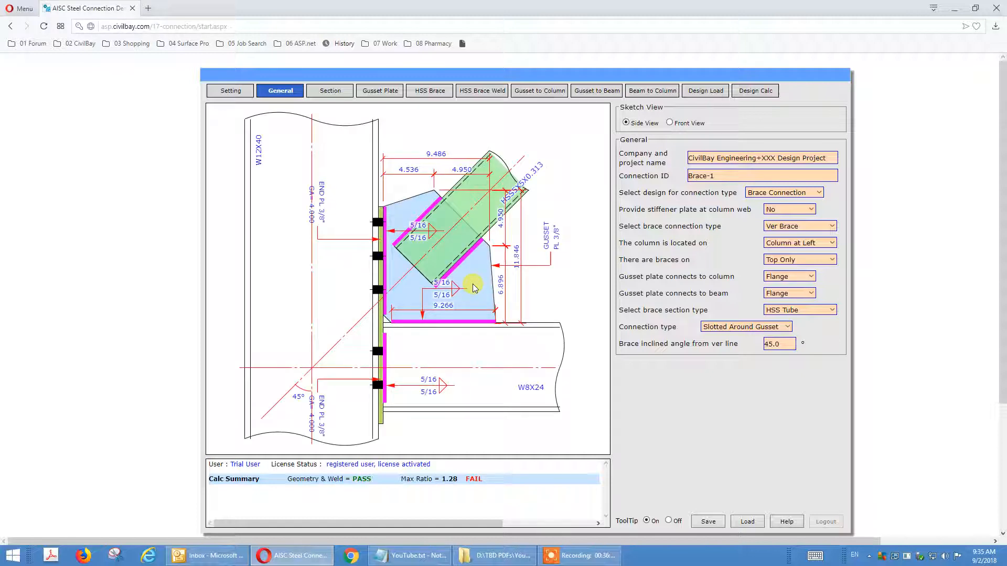
- Review the single knife plate illustration and set the HSS tube's connection type to Knife Plate Single Lap Plate
click(732, 310)
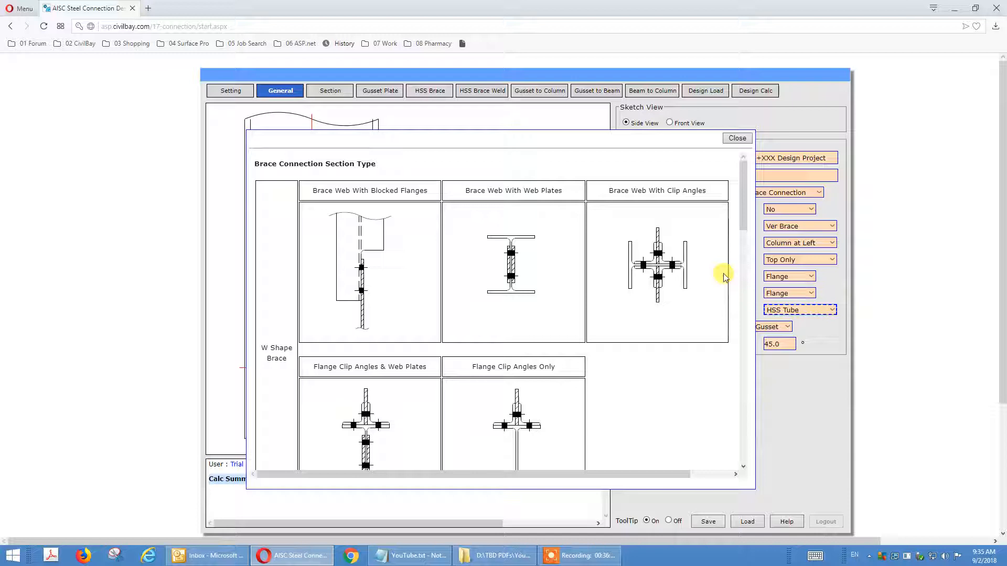
drag(741, 223, 757, 410)
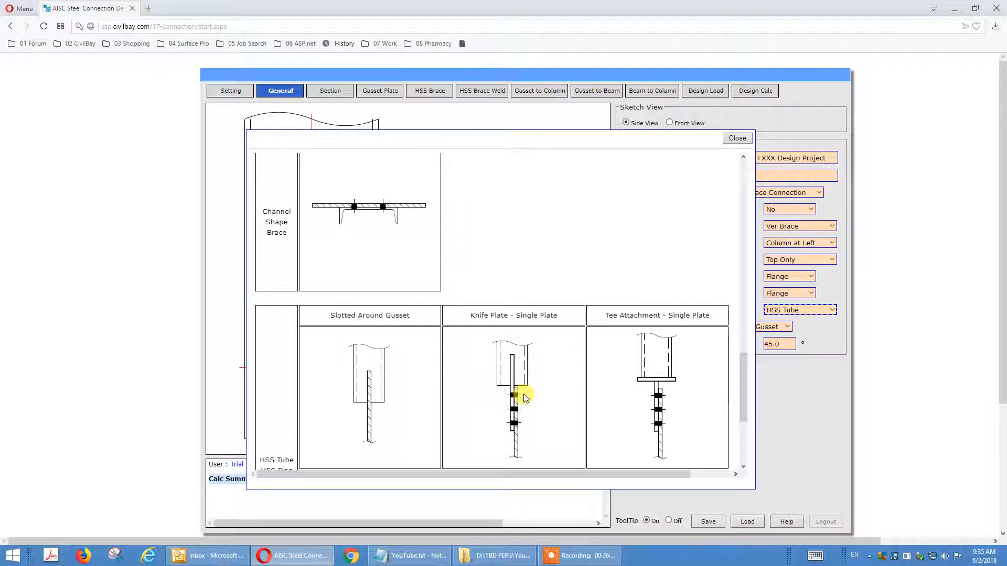
click(737, 138)
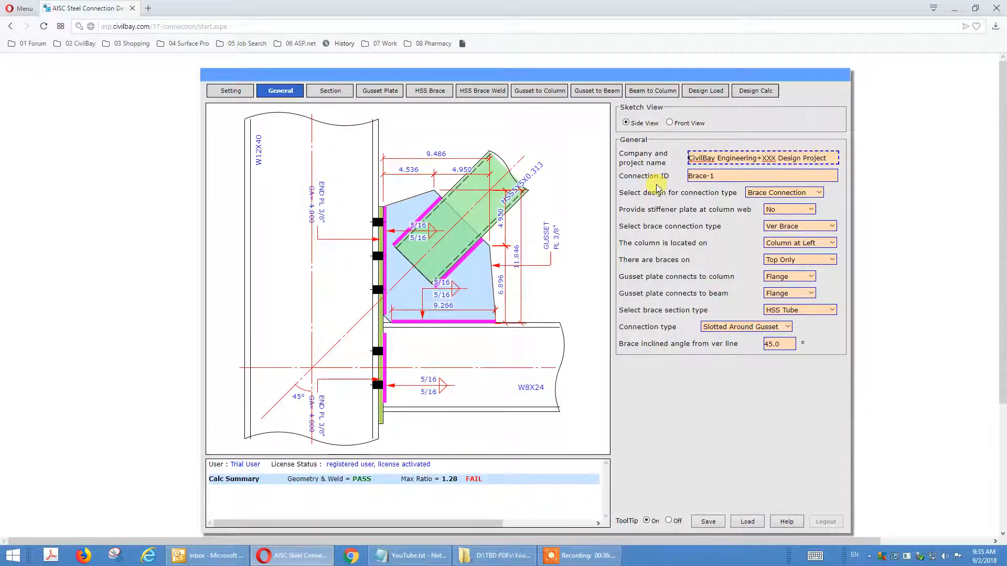
click(755, 327)
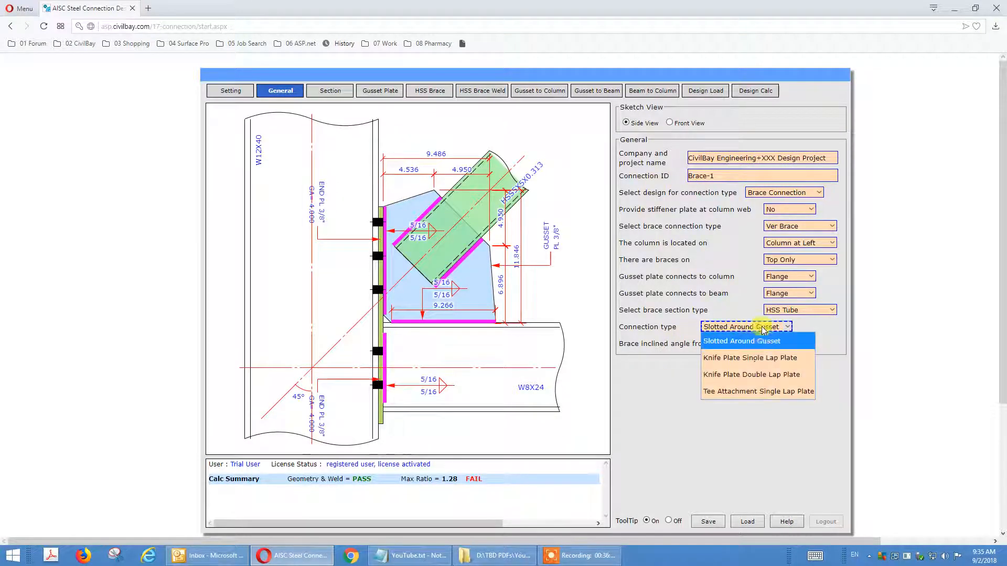
click(763, 359)
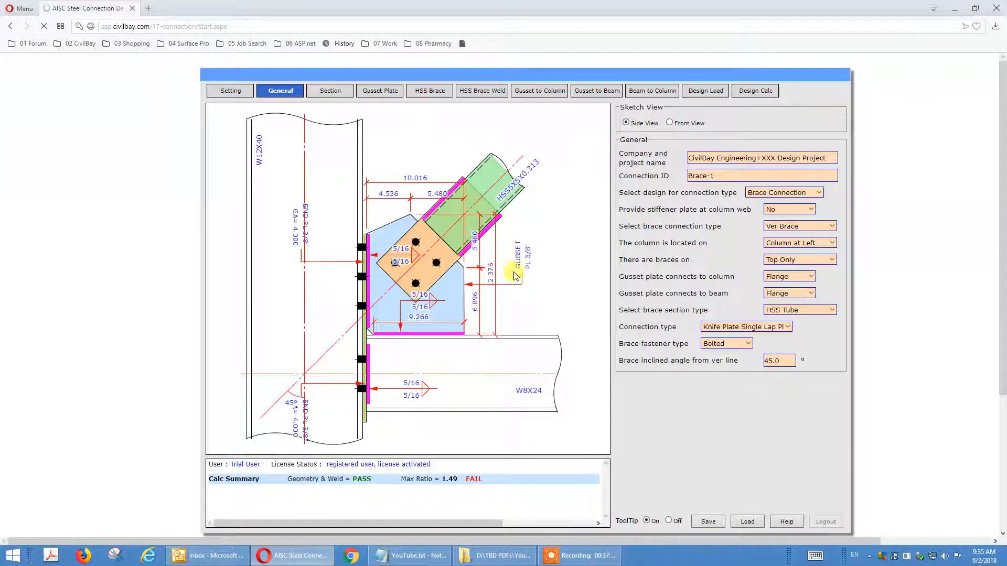
- Review the single-plate tee attachment illustration and set the HSS tube's connection type to Tee Attachment Single Lap Plate
click(758, 327)
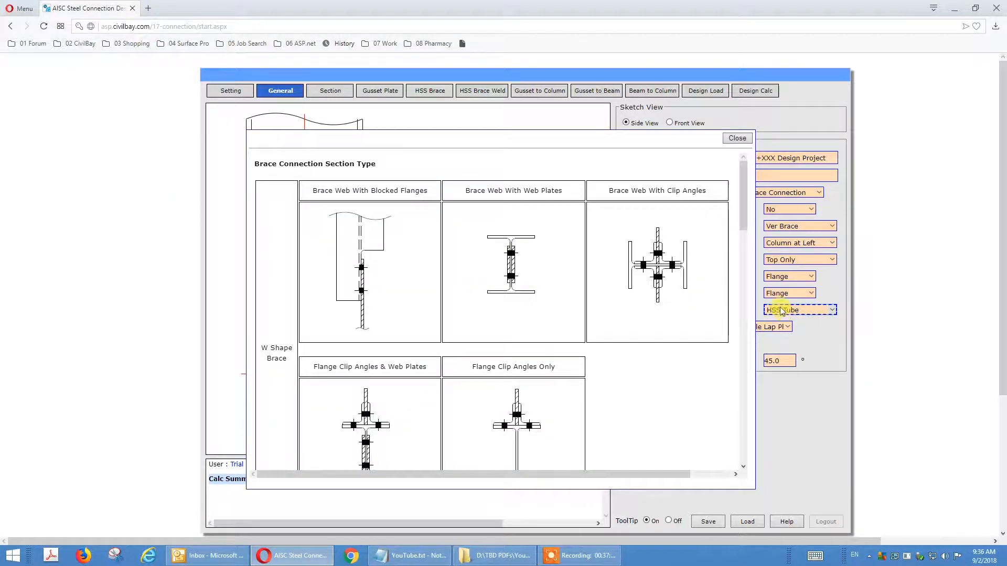
click(776, 310)
drag(741, 209, 742, 424)
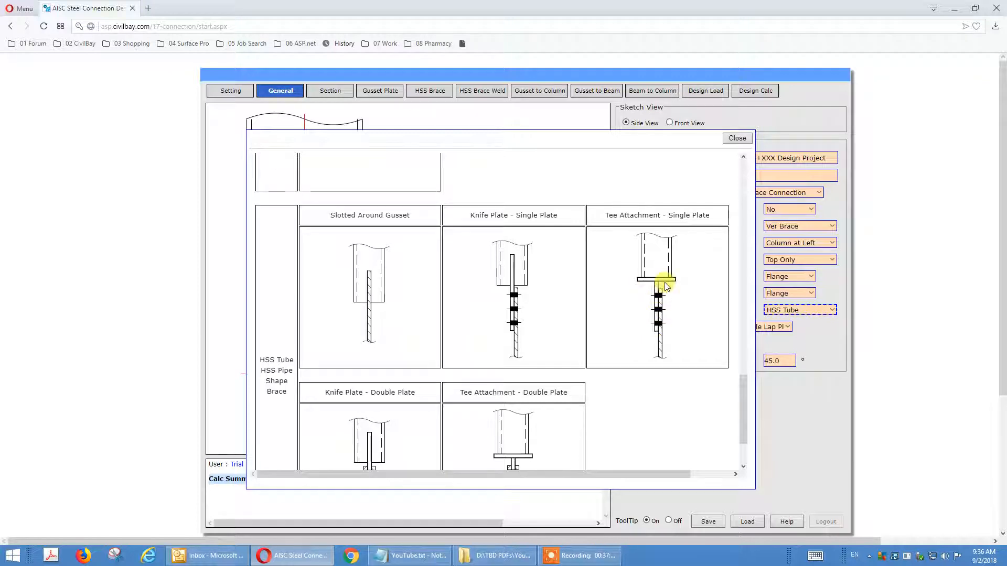
click(736, 139)
click(771, 327)
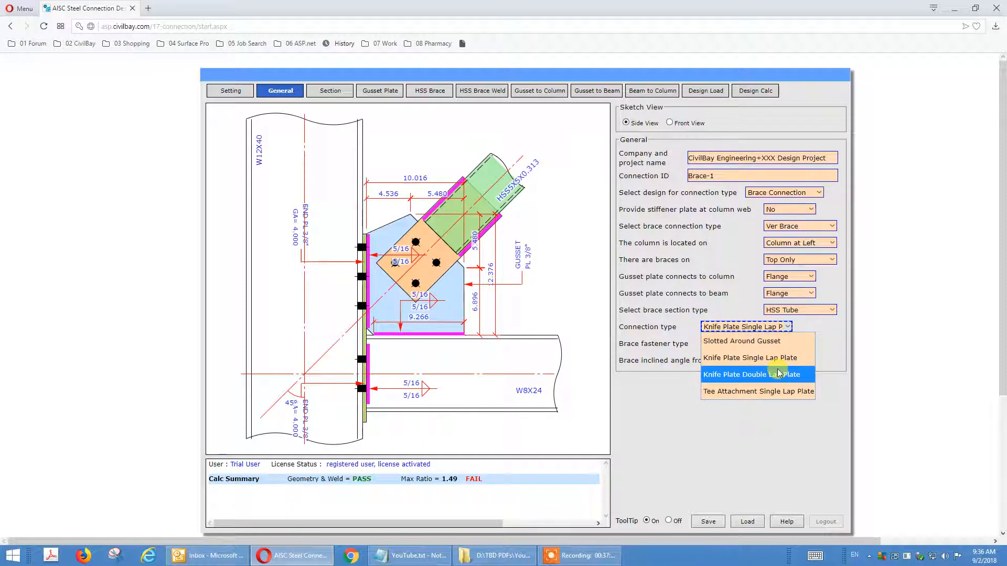
click(780, 391)
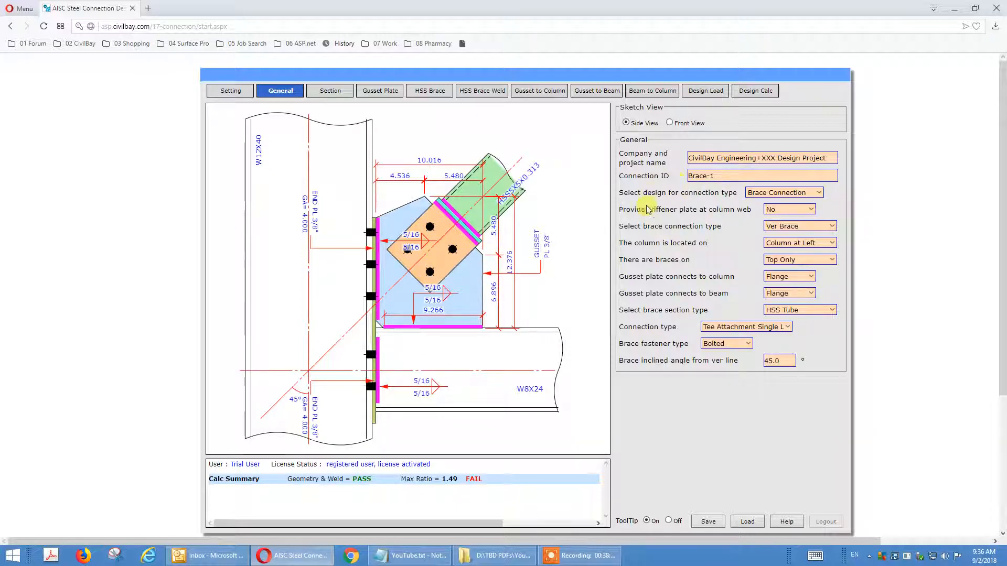
- Review the double knife plate illustration and set the HSS tube's connection type to Knife Plate Double Lap Plate
mouse_move(786, 313)
scroll(742, 398, down, 6)
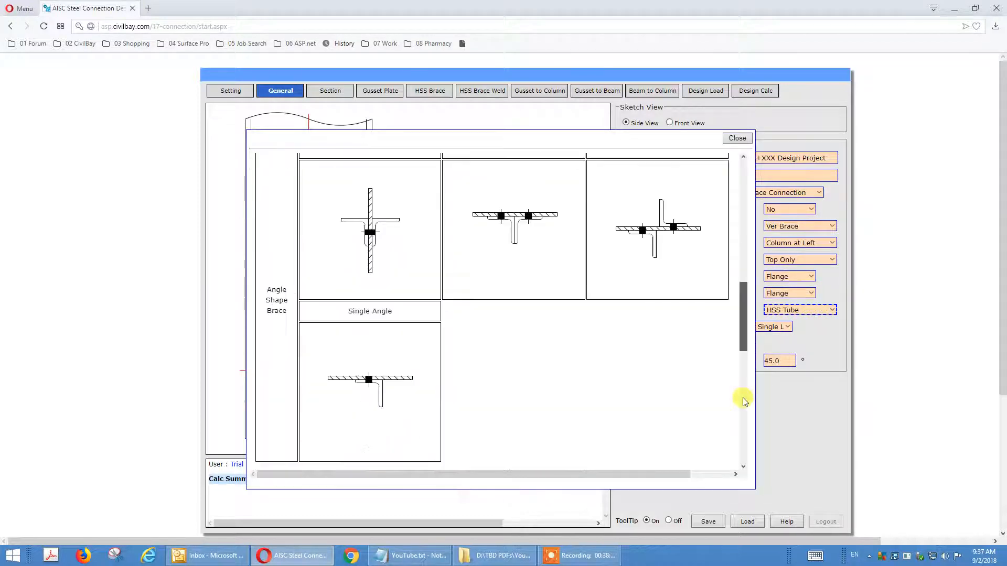
scroll(742, 397, down, 5)
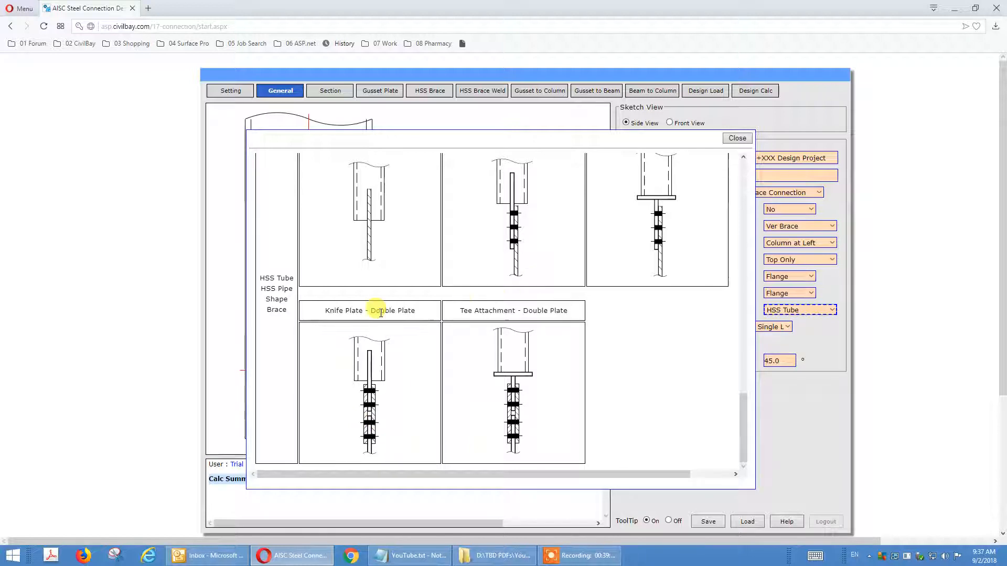
click(737, 138)
click(778, 328)
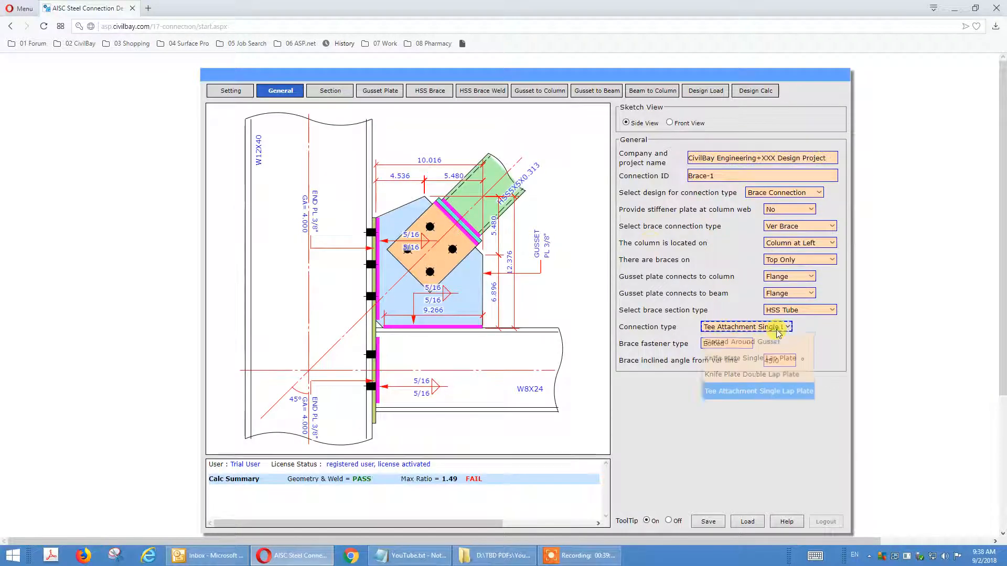
click(775, 374)
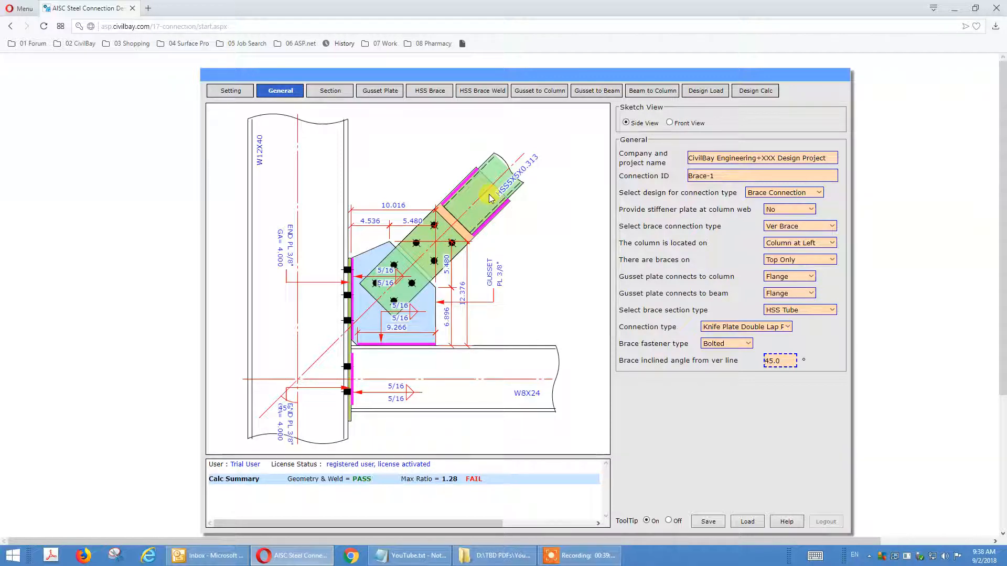
click(687, 433)
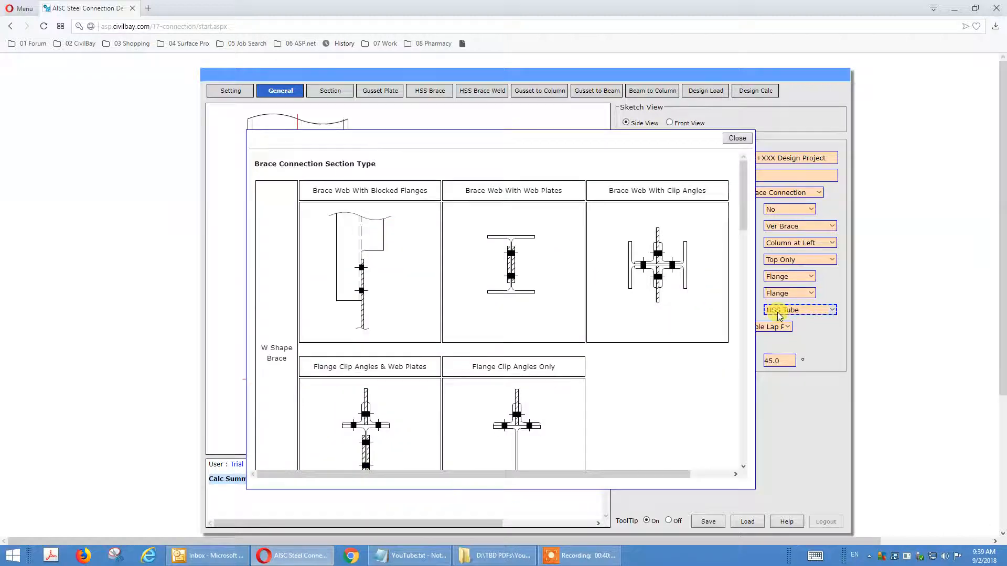
- Examine the illustrated brace connection types for the W, angle, channel and HSS shapes in the section type reference
mouse_move(778, 312)
scroll(744, 206, down, 2)
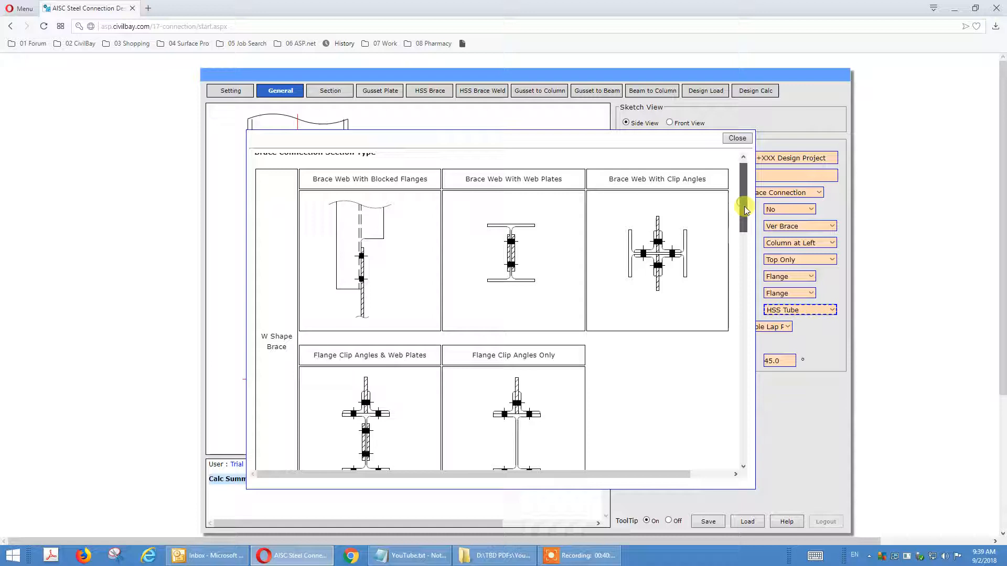
drag(744, 216, 748, 322)
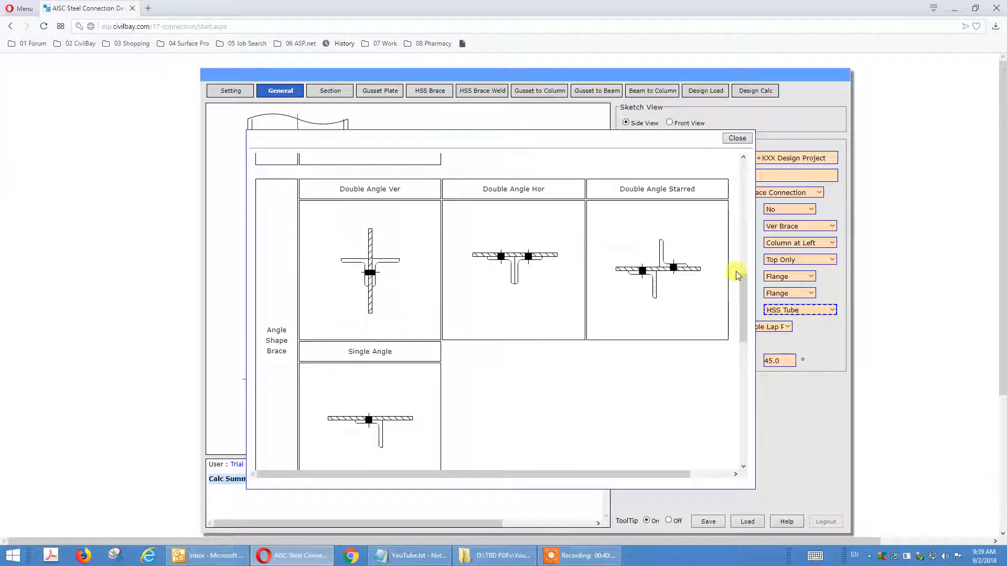
drag(745, 308, 747, 334)
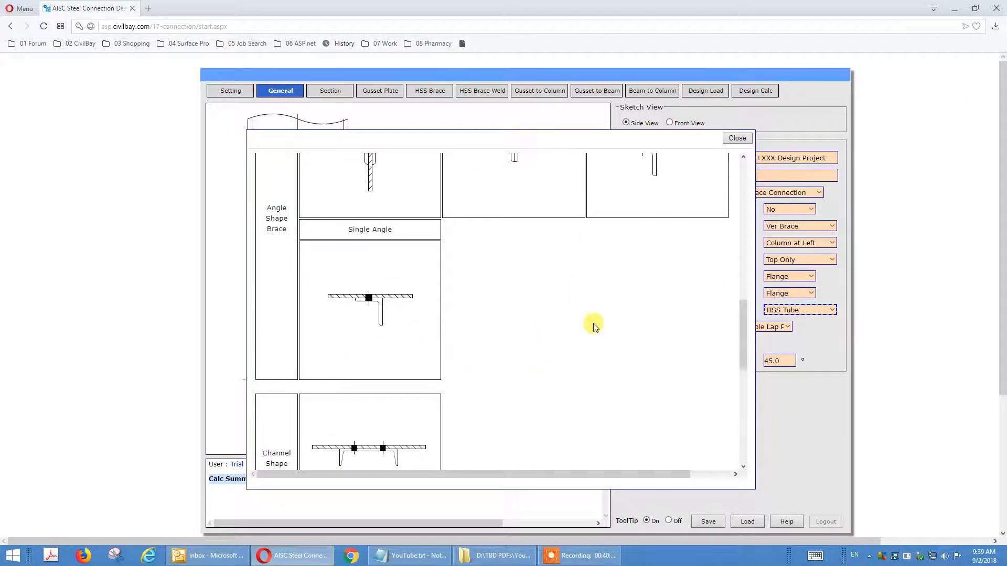
click(747, 326)
click(774, 310)
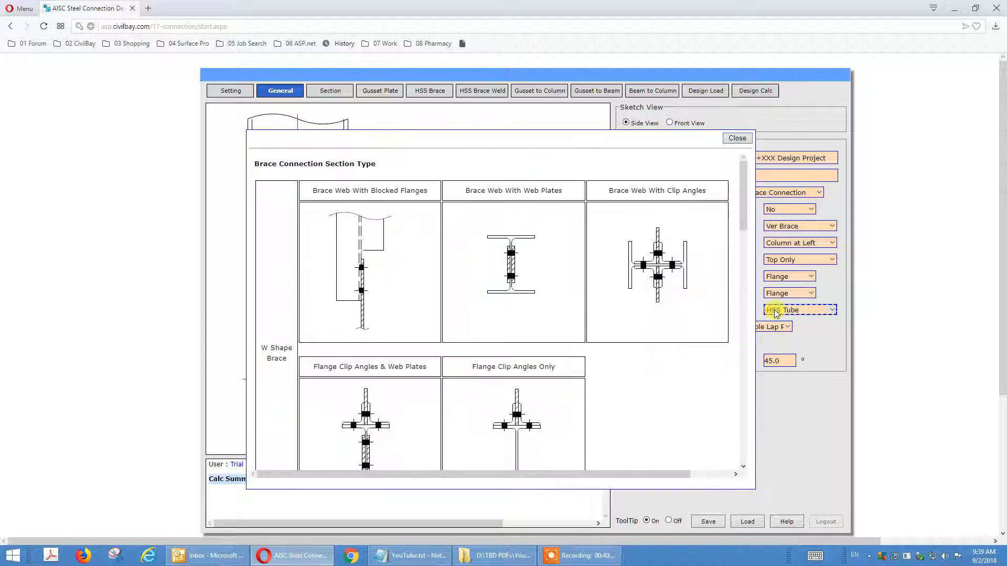
drag(745, 209, 749, 432)
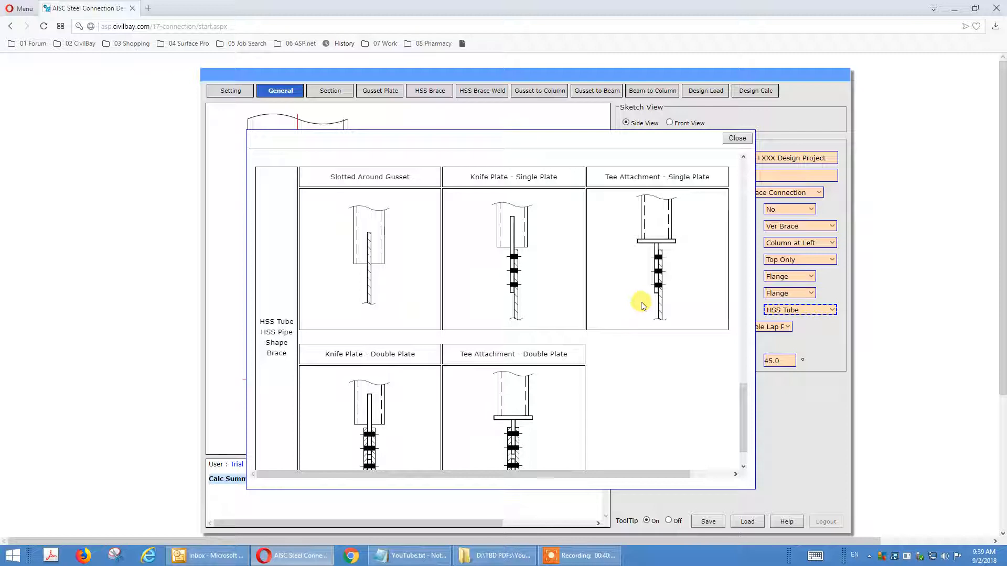
drag(742, 426, 742, 164)
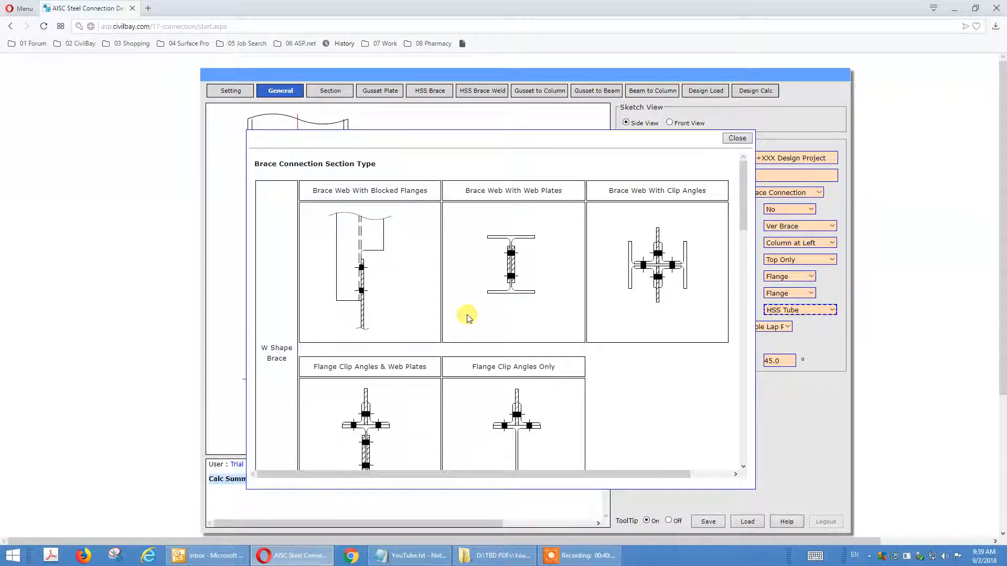
drag(742, 225, 751, 372)
click(737, 138)
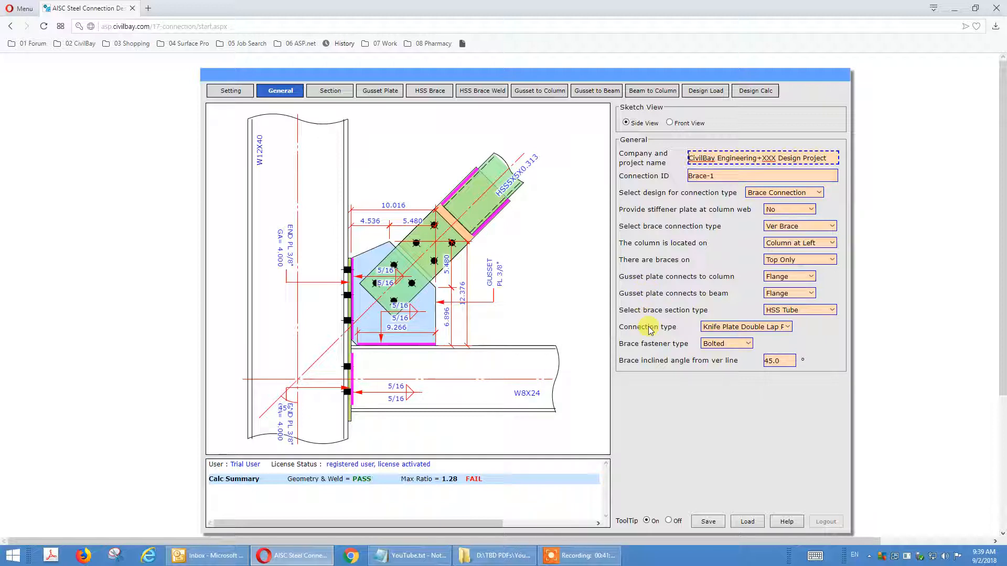
- Check the brace fastener options and set the brace inclined angle from the vertical line to 60.0°
click(722, 346)
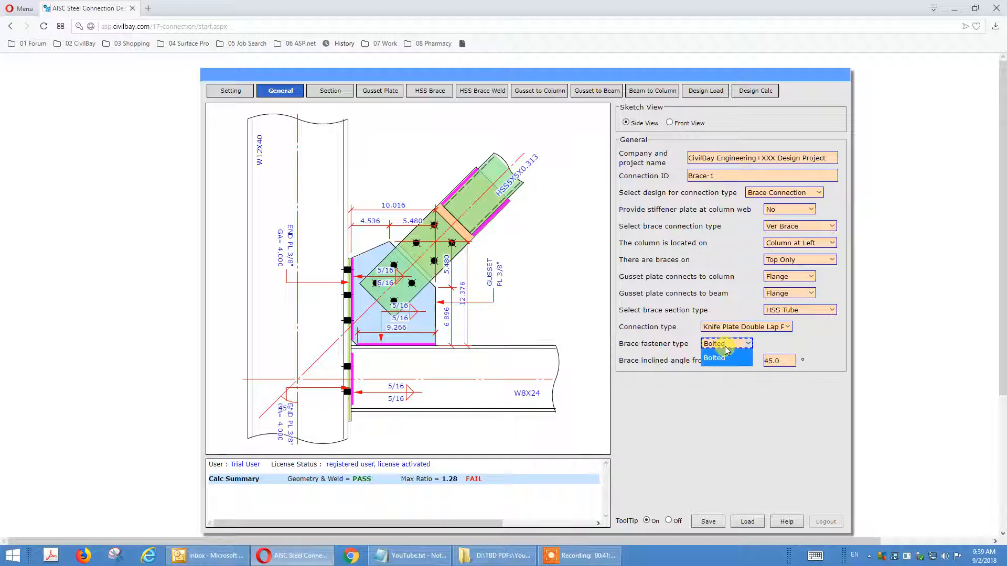
click(661, 346)
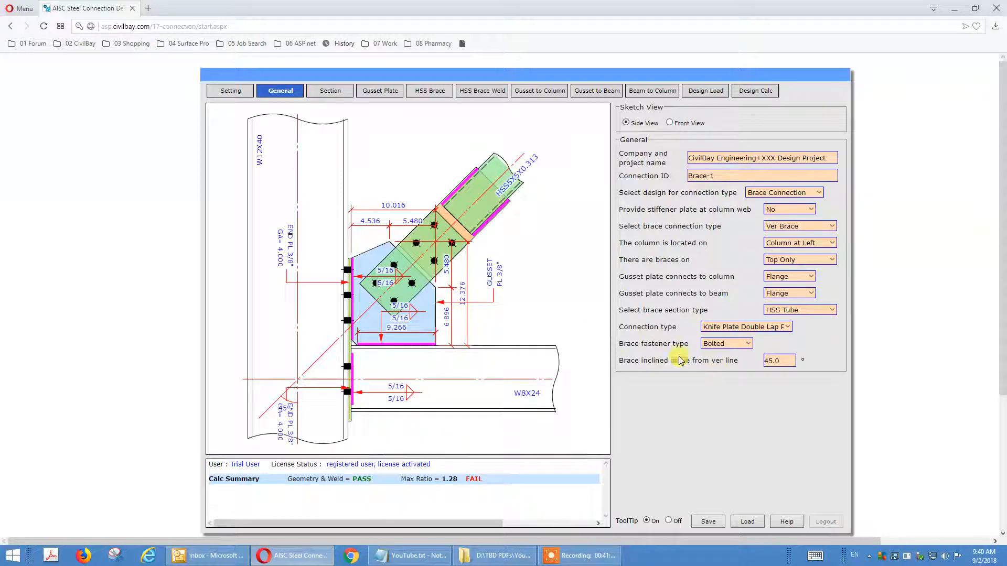
double_click(782, 362)
text(60.0)
key(Tab)
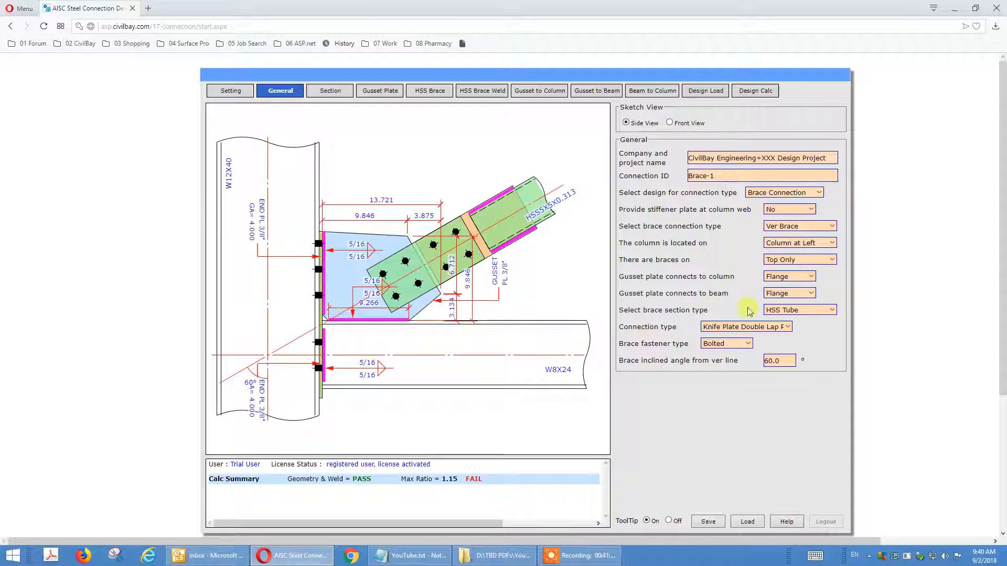
- Turn the tooltips off and change the brace section type to WT Shape
click(811, 309)
click(668, 520)
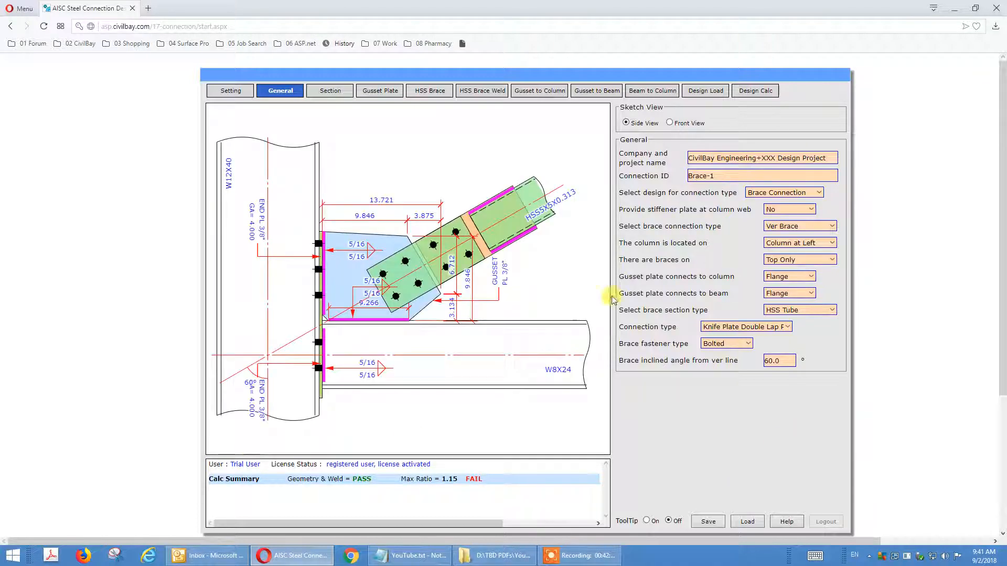
click(780, 310)
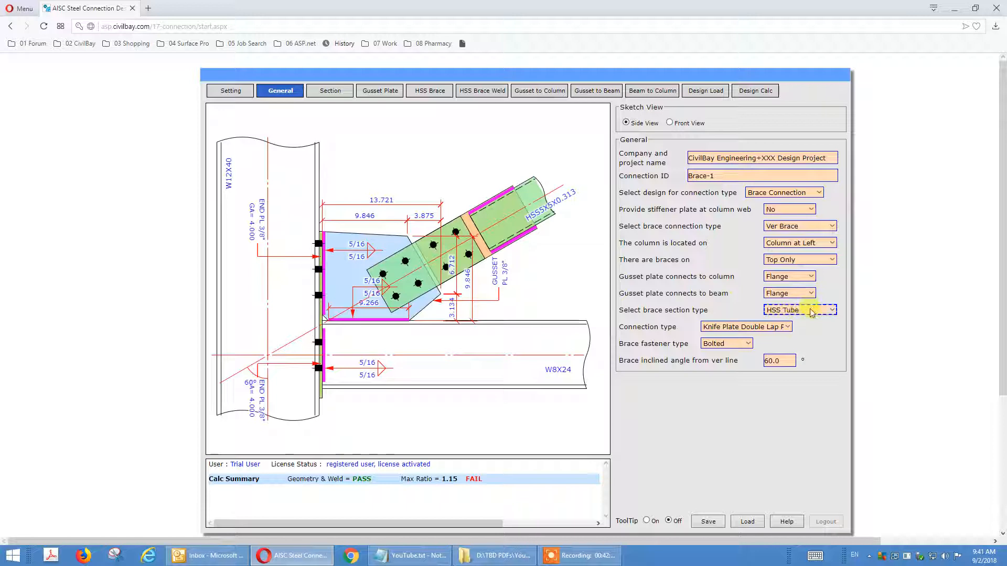
click(799, 309)
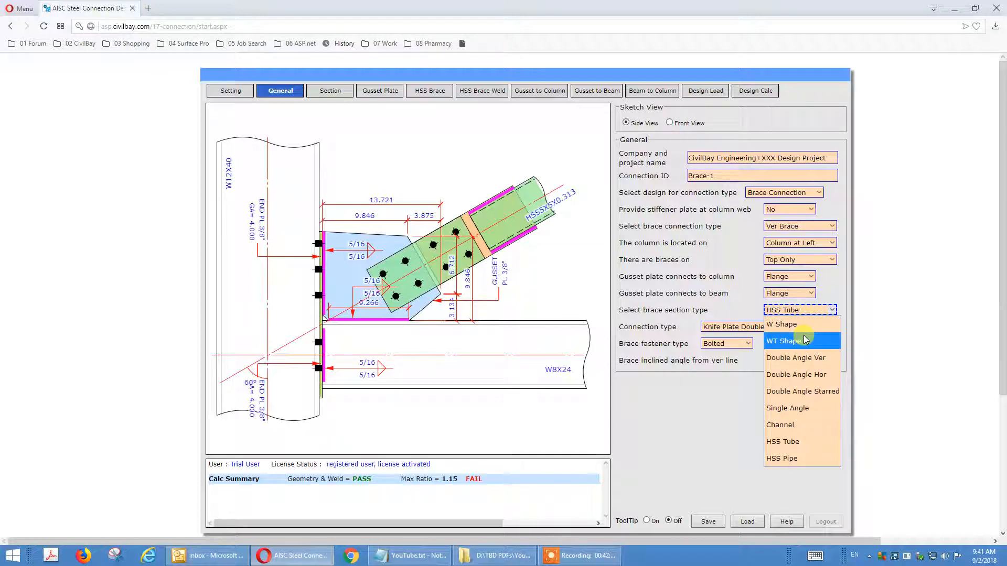
click(806, 340)
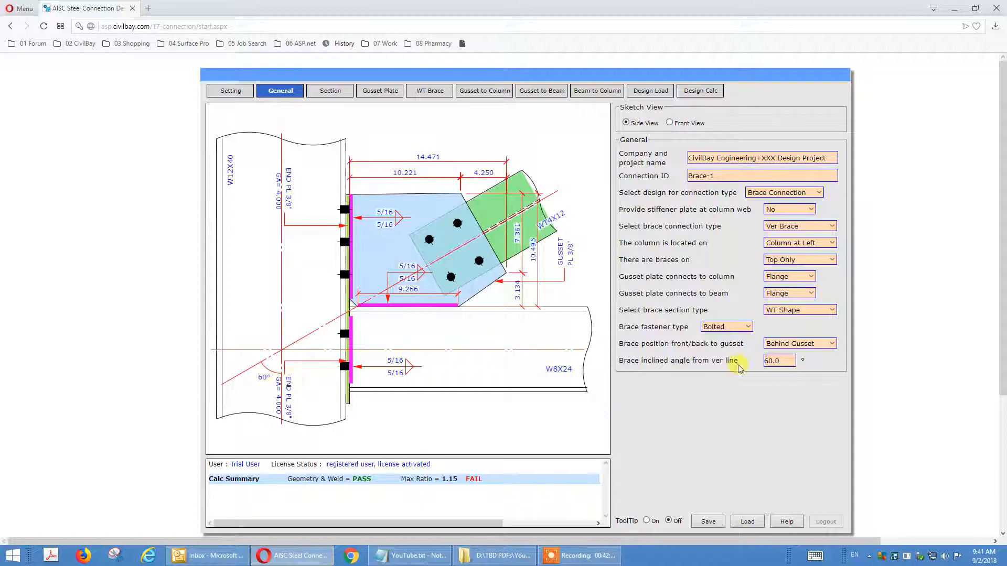
- Set the WT brace's inclined angle from the vertical line to 40°
click(778, 361)
double_click(784, 361)
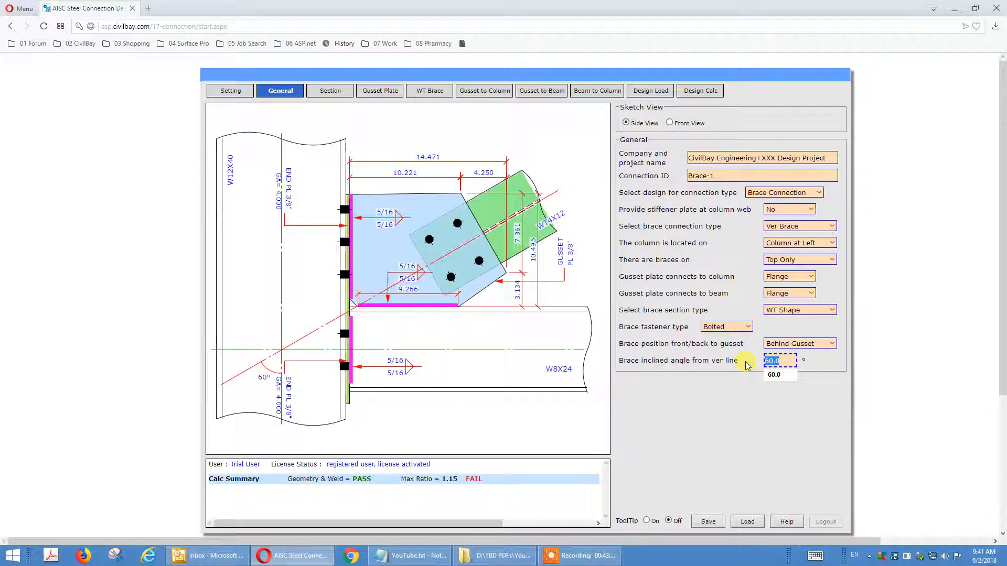
text(40)
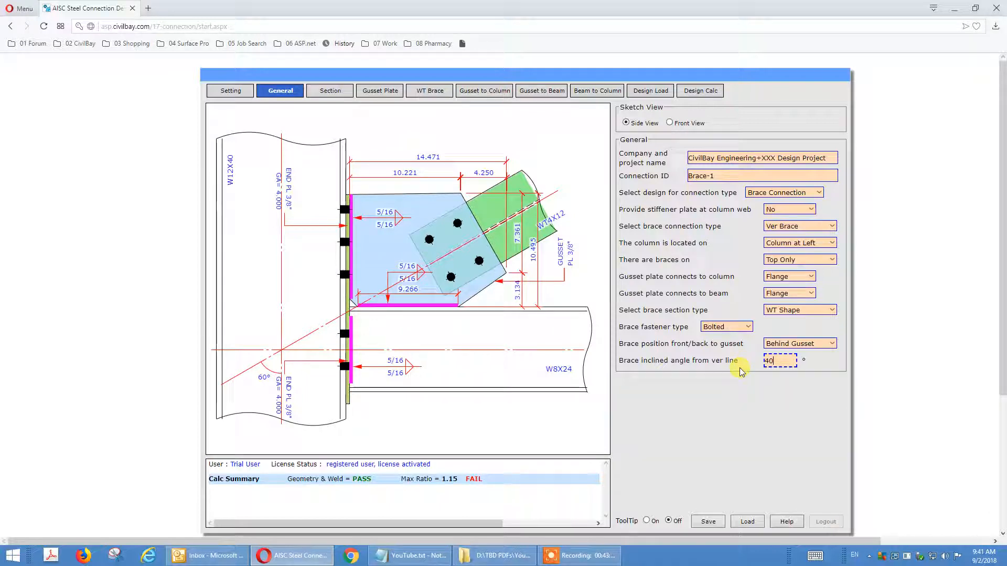
click(636, 380)
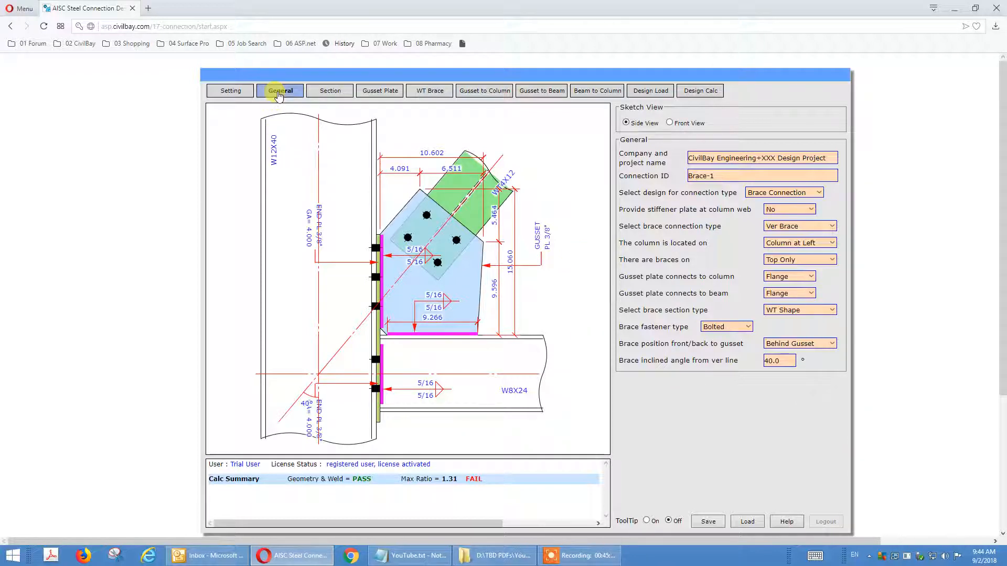
click(692, 160)
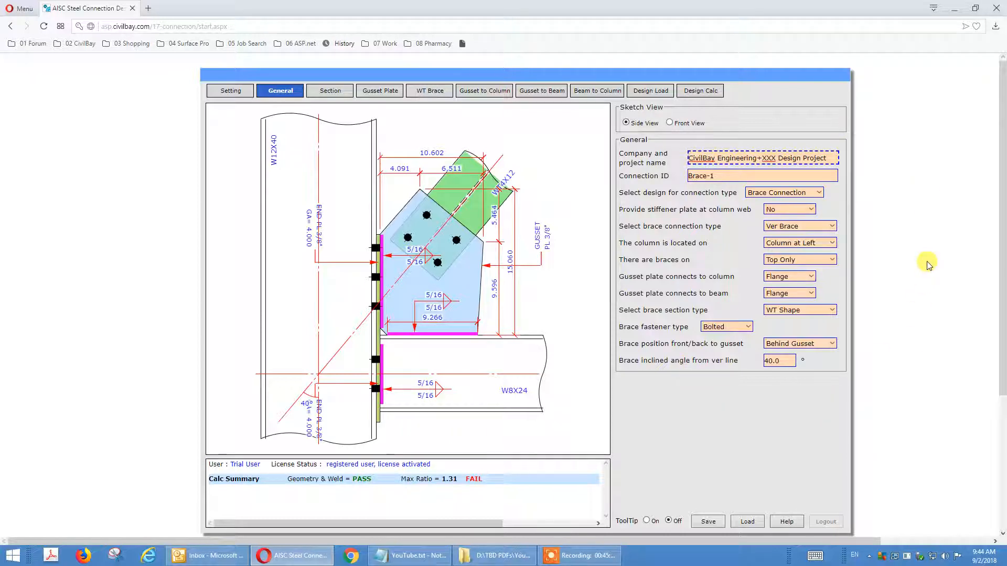